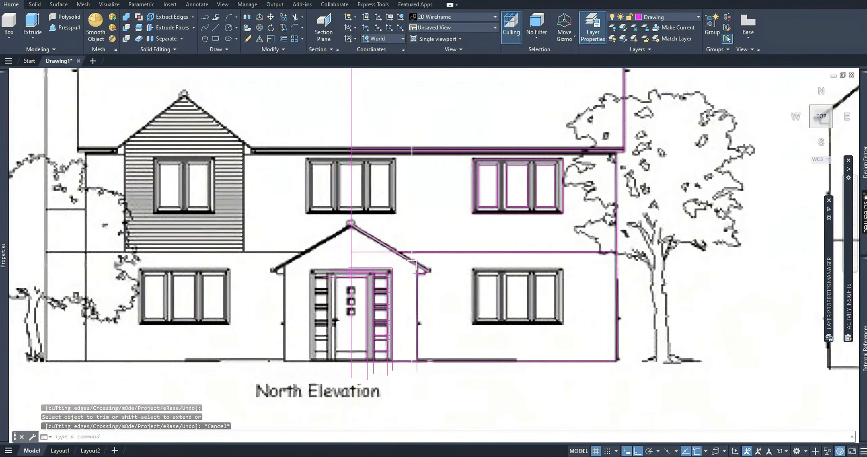
Copy the three-pane window at the east end of the upper floor to the position above the porch.
scroll(552, 146, "up", 5)
left_click(340, 173)
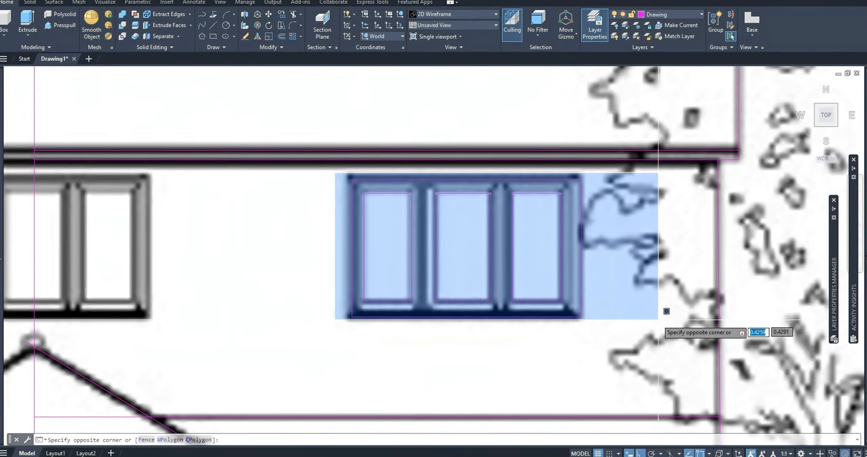
left_click(662, 313)
type("CO")
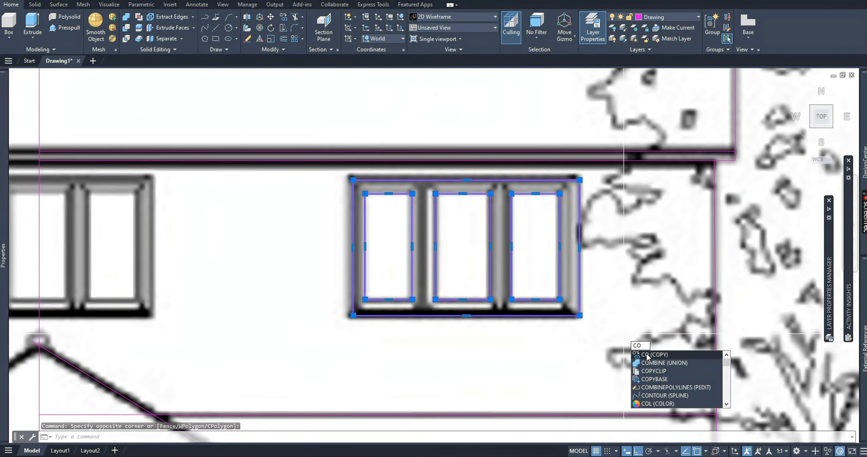
key("Return")
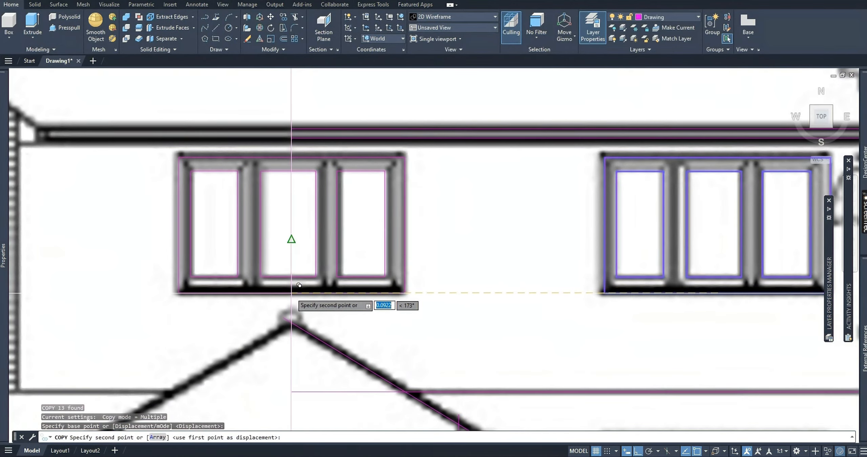
left_click(290, 238)
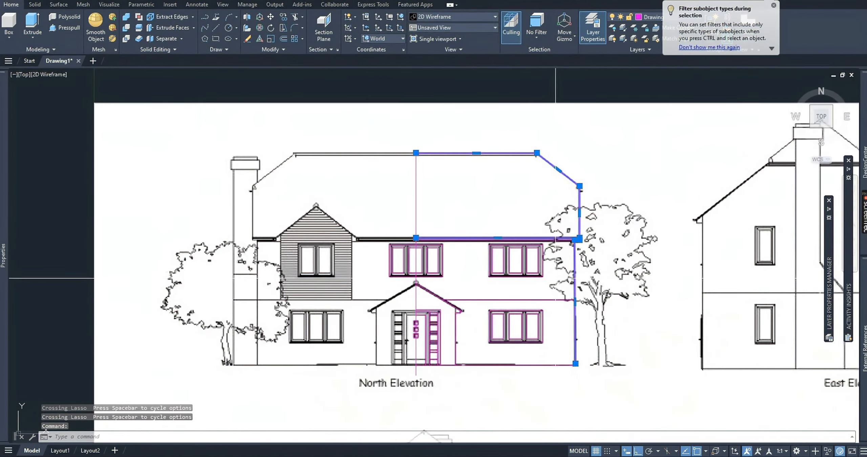
Add the upper-floor window to the selection of the roof and wall lines on the elevation's east half.
mouse_move(552, 286)
left_mouse_down()
mouse_move(522, 285)
mouse_move(491, 247)
mouse_move(511, 278)
left_mouse_up()
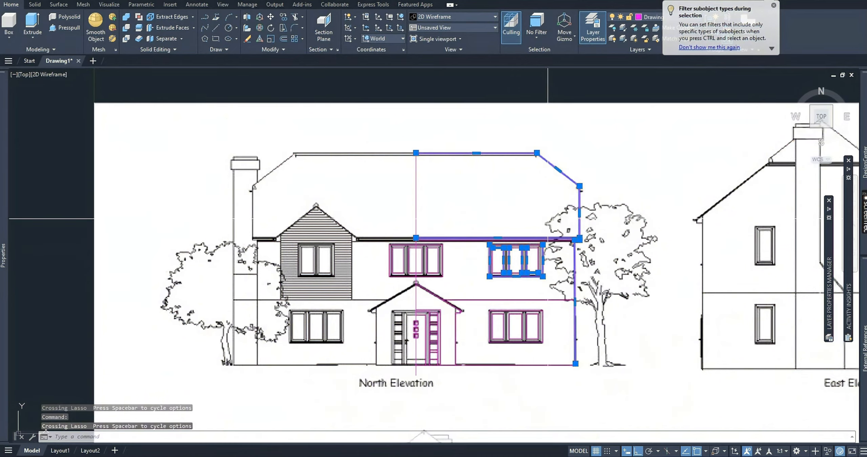
left_click(550, 215)
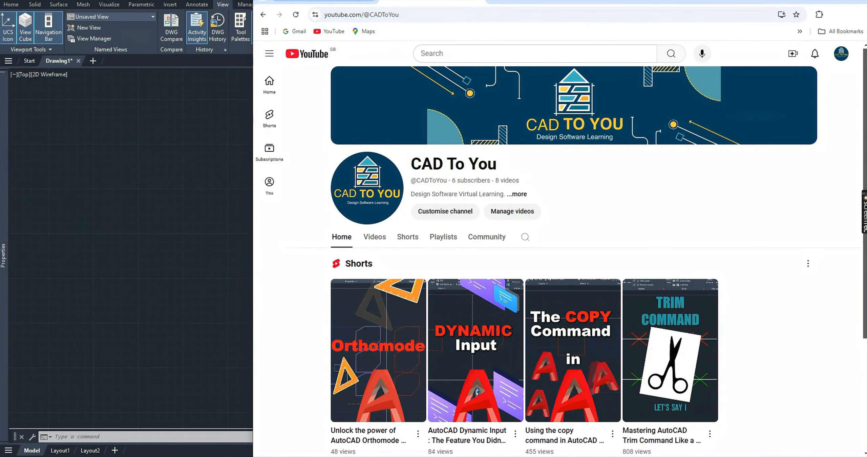
Save the four-elevation house drawing from the Google image results to Downloads as the JPEG 75-940x553_2.jpg.
left_click(326, 1)
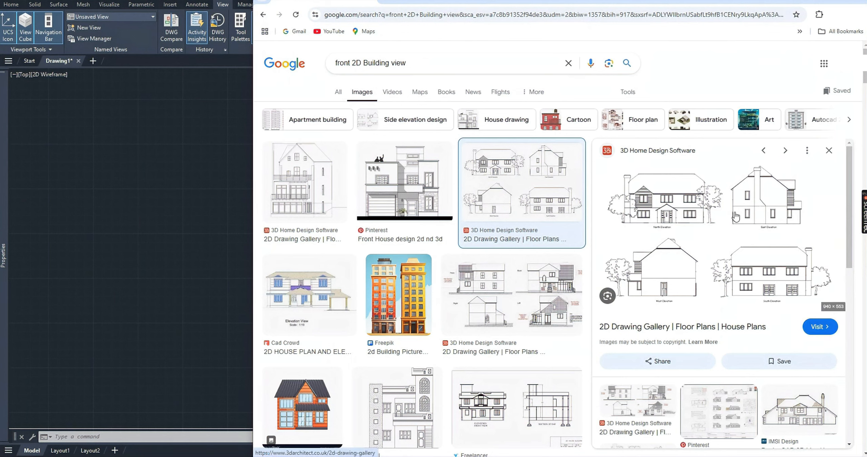
right_click(698, 268)
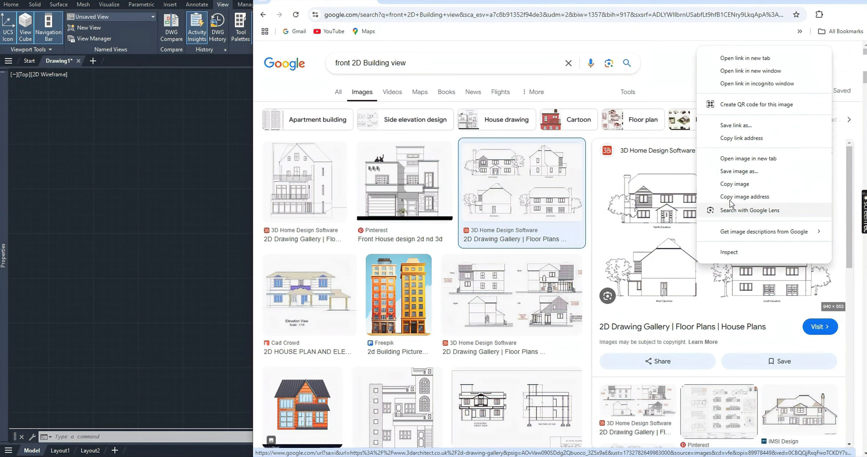
left_click(737, 174)
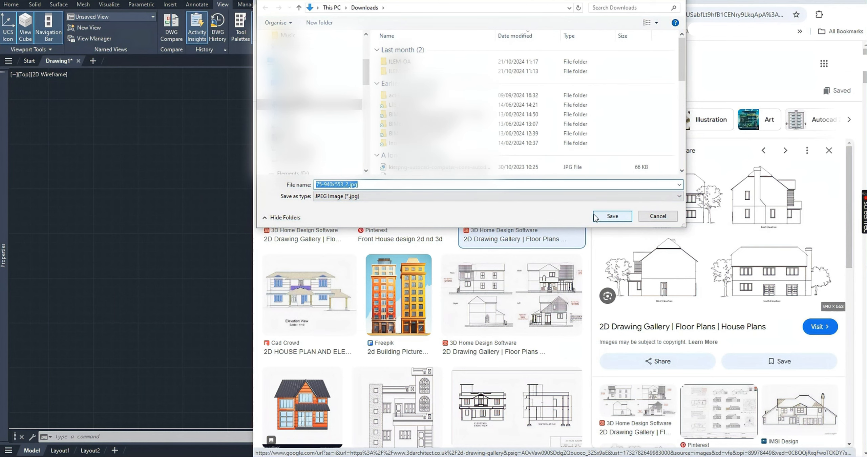
left_click(613, 217)
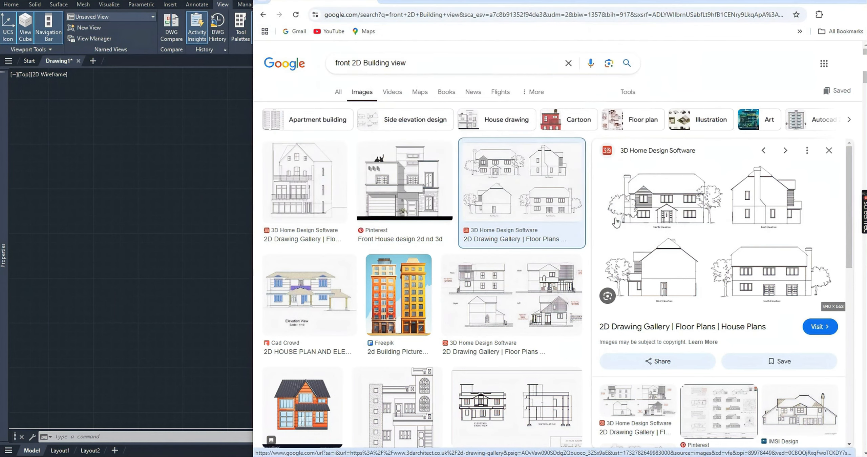
Switch to AutoCAD and choose 75-940x553_2.jpg from Downloads as the reference image to attach.
left_click(206, 113)
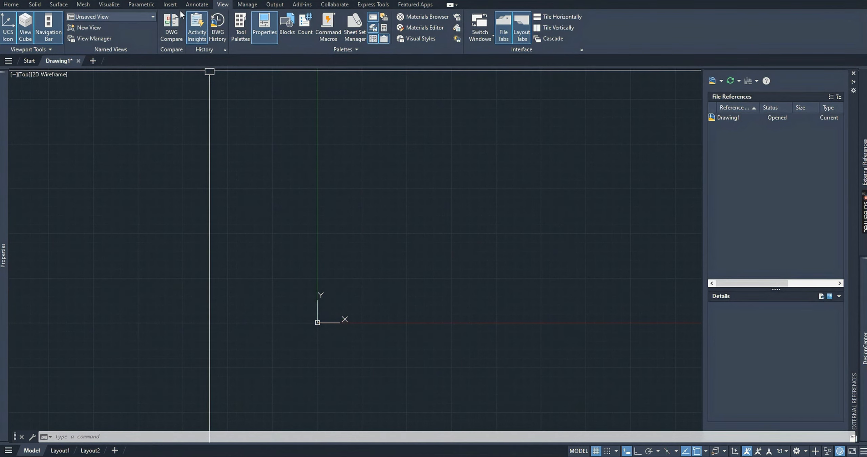
left_click(171, 4)
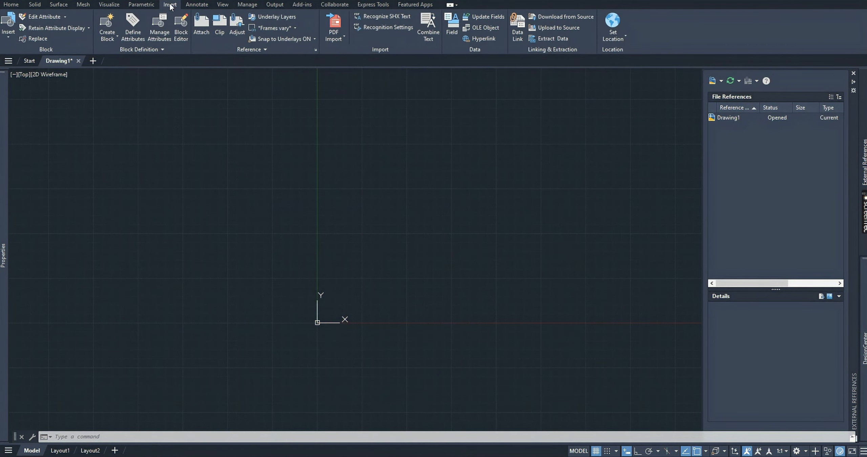
left_click(201, 24)
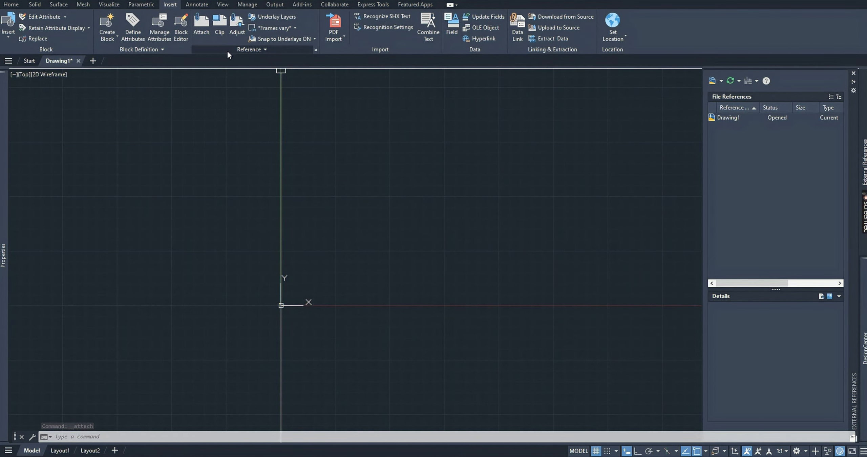
left_click(201, 31)
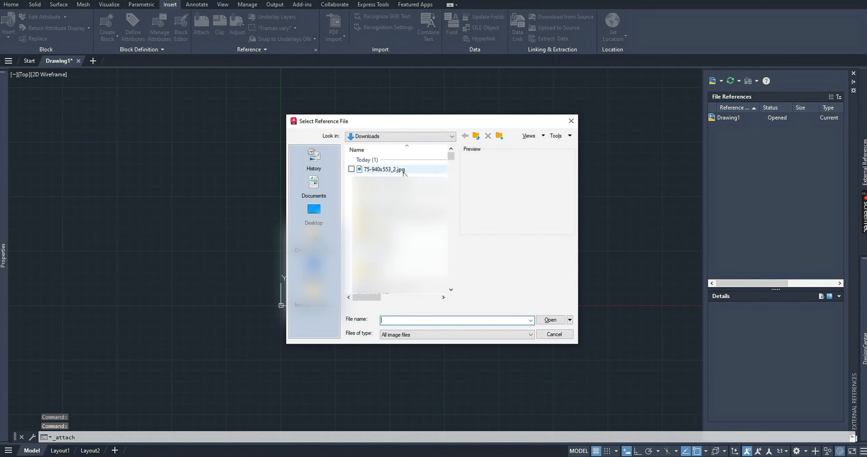
left_click(380, 170)
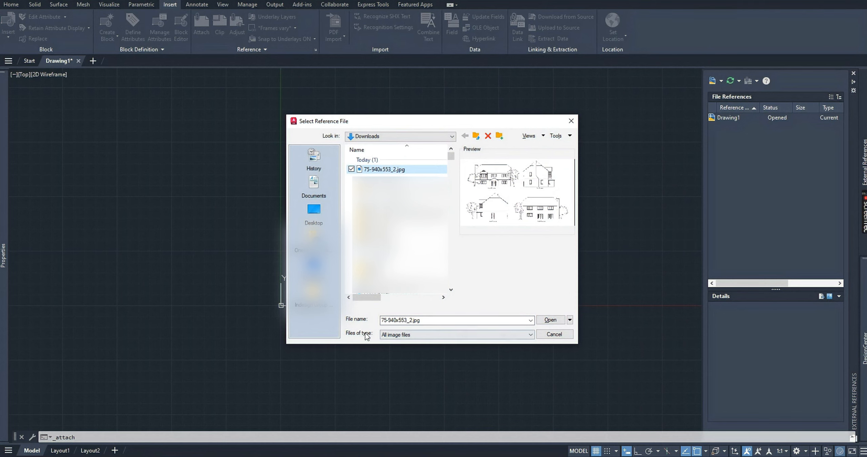
left_click(400, 337)
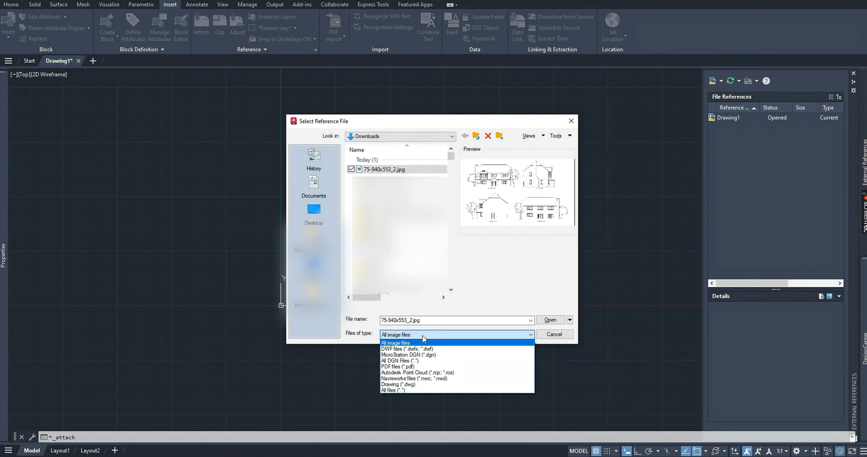
left_click(422, 336)
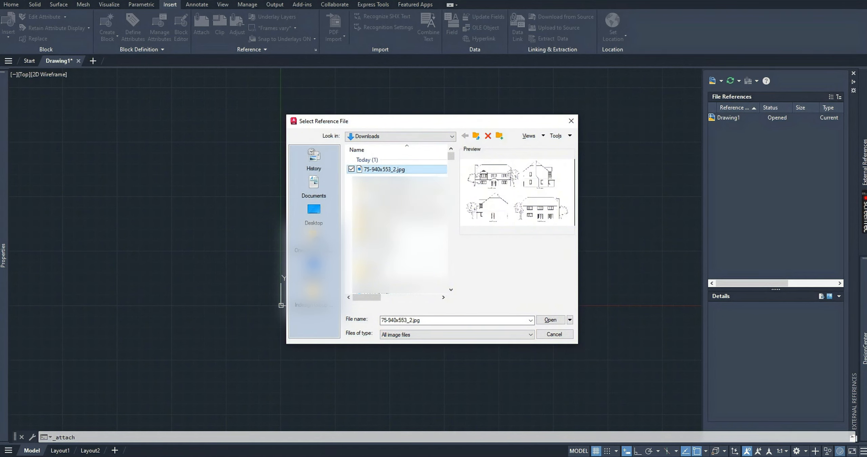
left_click(548, 320)
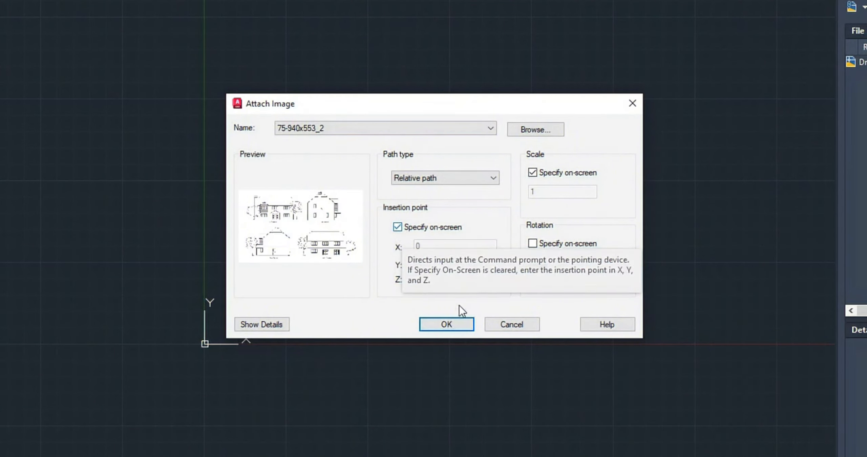
Place the attached image at insertion point 0,0 with a scale factor of 1.
left_click(463, 325)
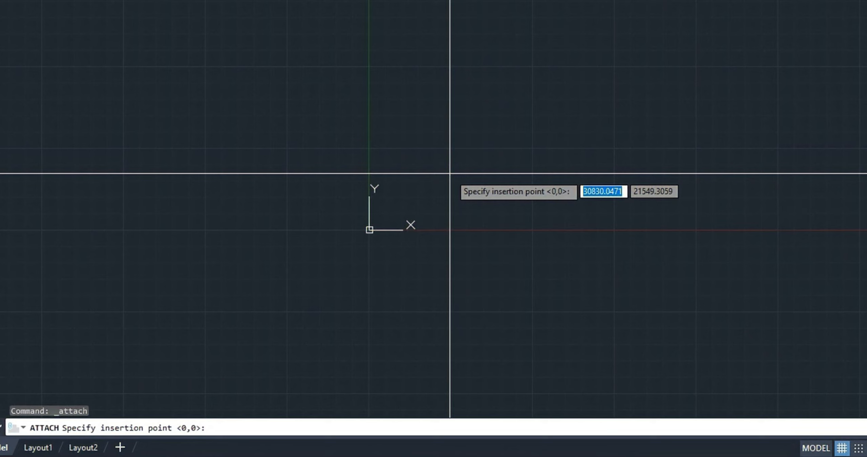
type("0")
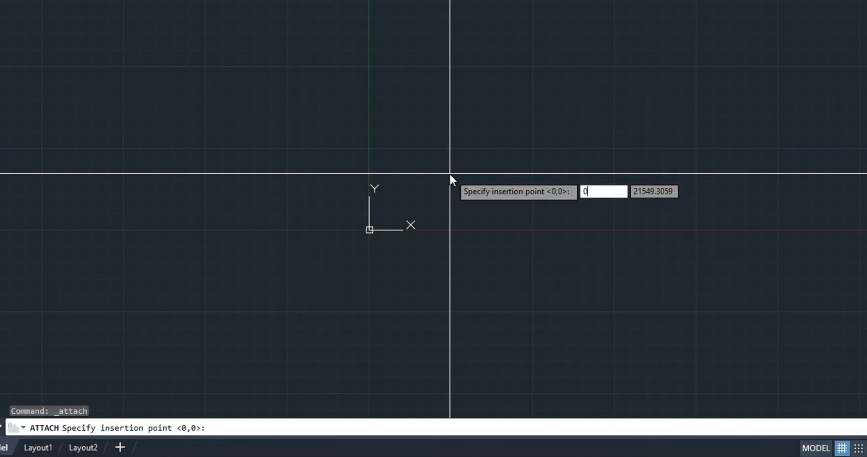
key("Tab")
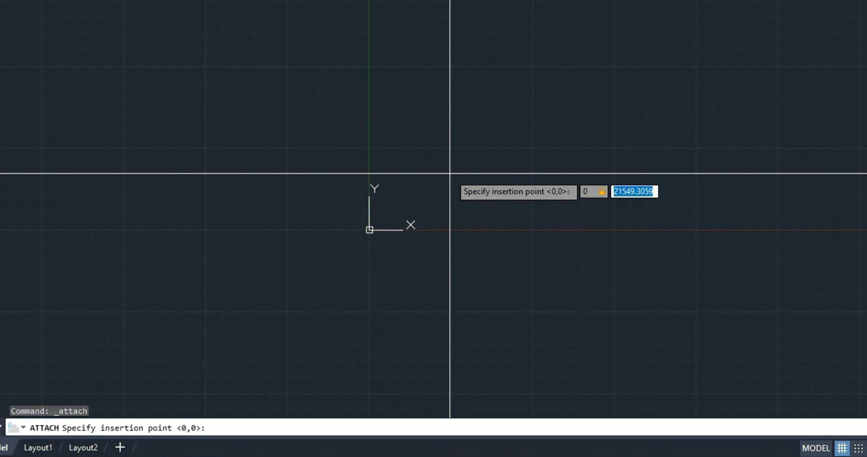
type("0")
key("Return")
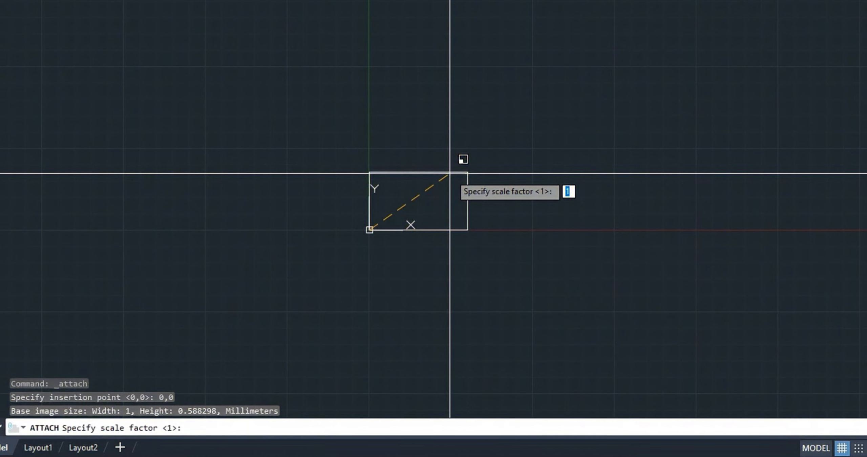
key("Return")
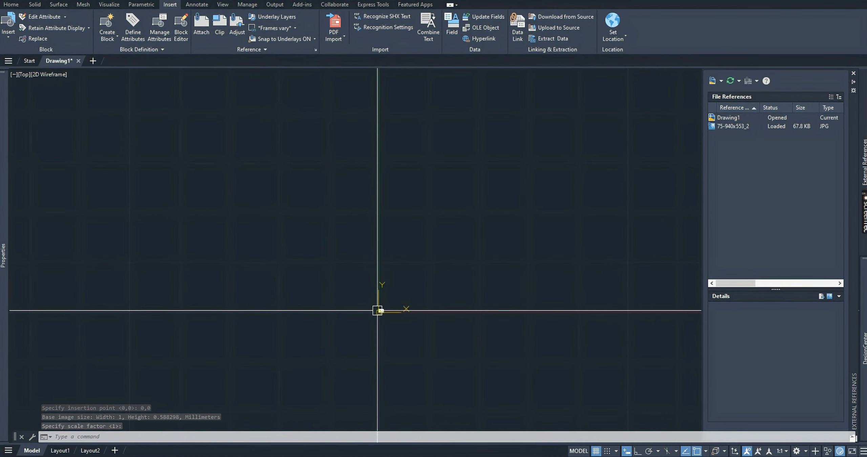
Examine the attached image at the origin, looking over its extents and the house elevations up close.
scroll(400, 318, "up", 3)
scroll(346, 330, "up", 9)
scroll(439, 141, "up", 4)
middle_click_drag(441, 138, 395, 287)
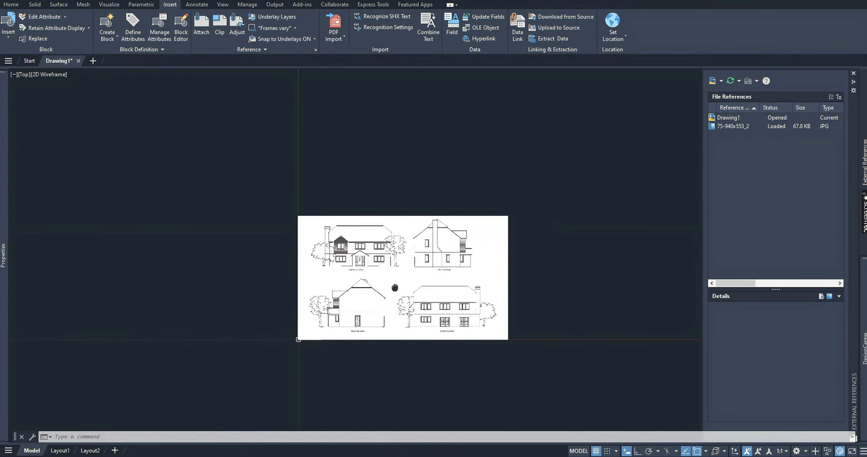
left_click(509, 217)
left_click(389, 275)
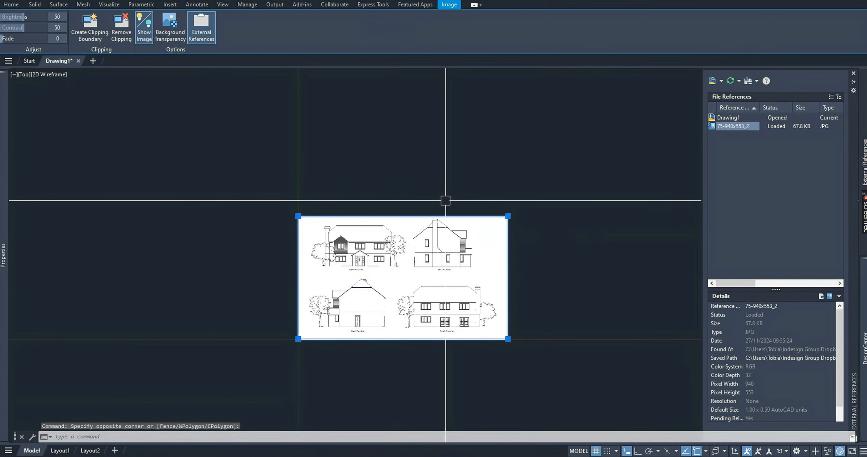
key("Escape")
scroll(217, 286, "up", 6)
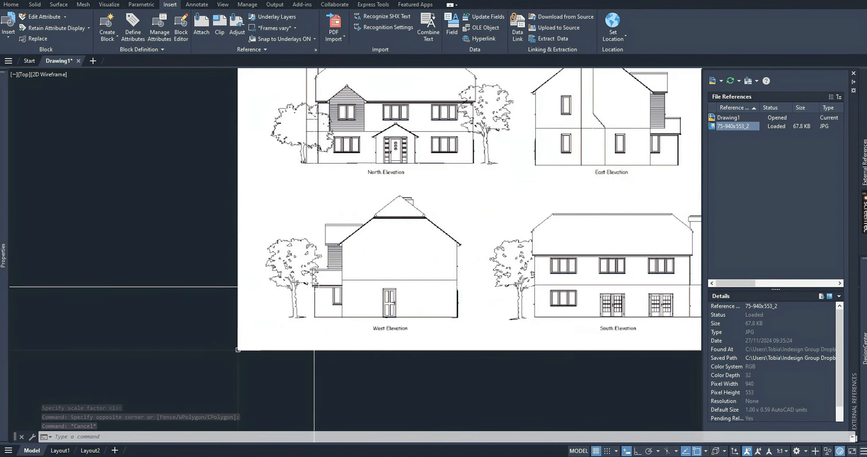
scroll(439, 317, "down", 2)
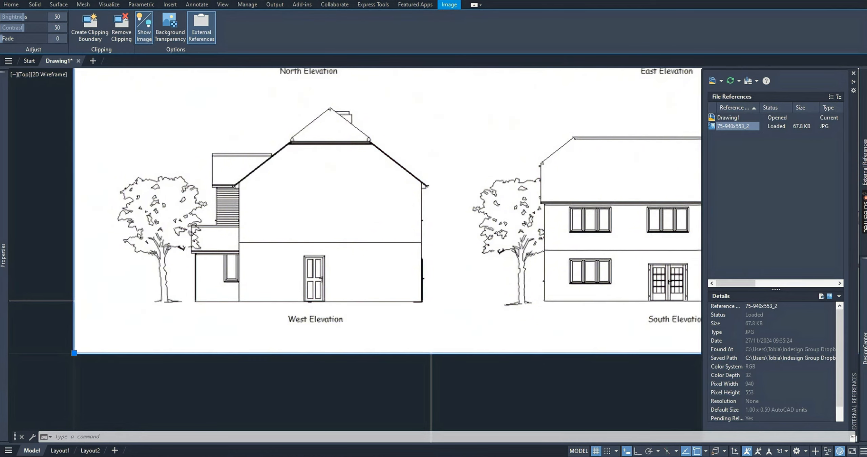
scroll(430, 301, "down", 5)
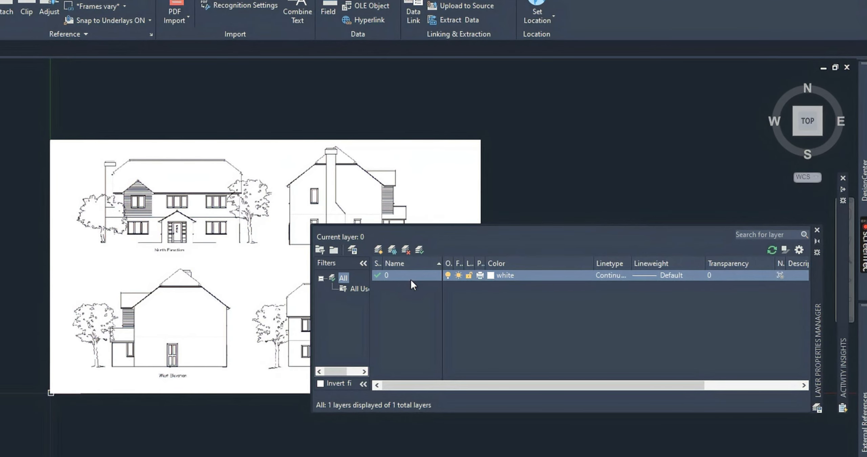
Create a new layer named Ref Drawing.
right_click(411, 280)
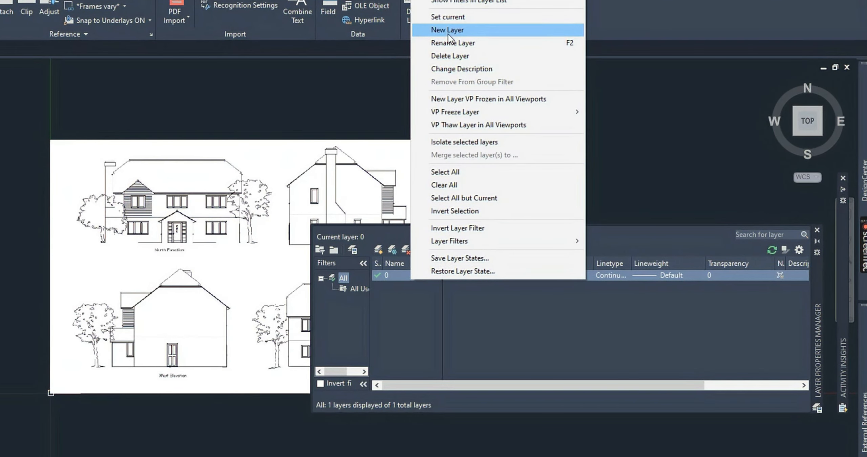
left_click(448, 30)
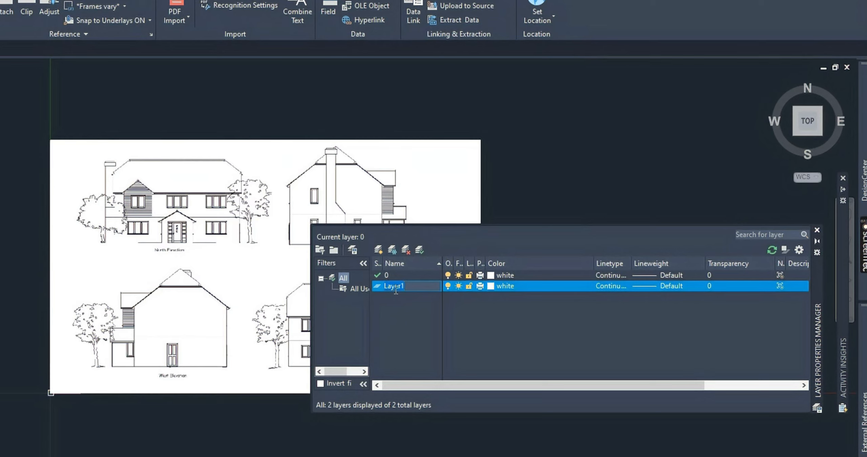
type("Ref Drawing")
key("Return")
Create a second layer named Drawing and set its color to magenta.
right_click(377, 288)
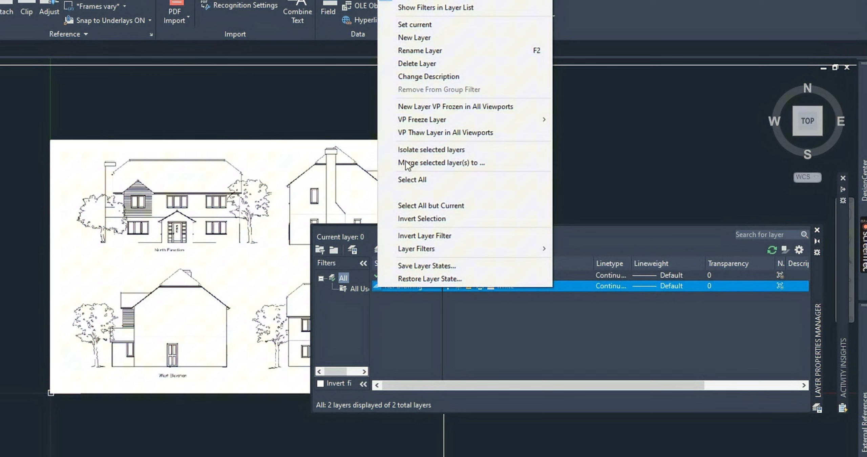
left_click(412, 35)
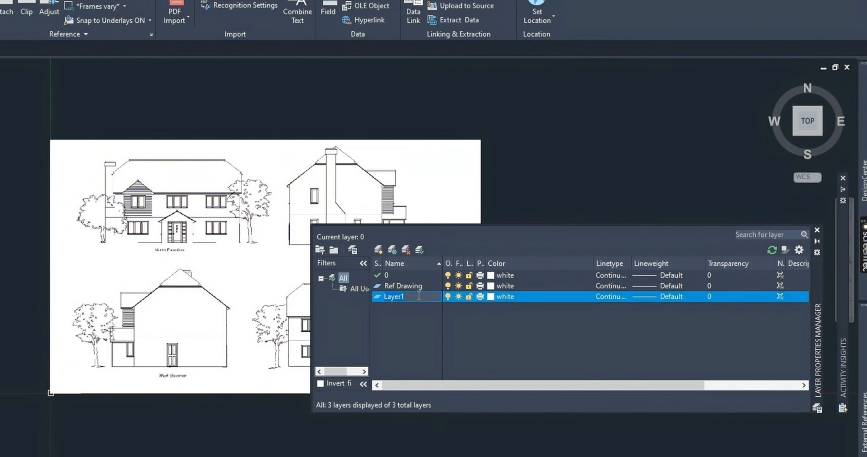
type("Drawing")
left_click(489, 297)
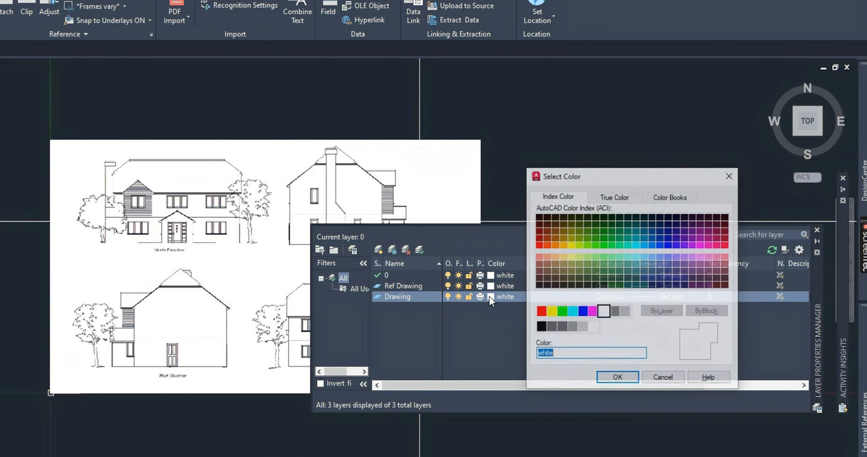
left_click(590, 312)
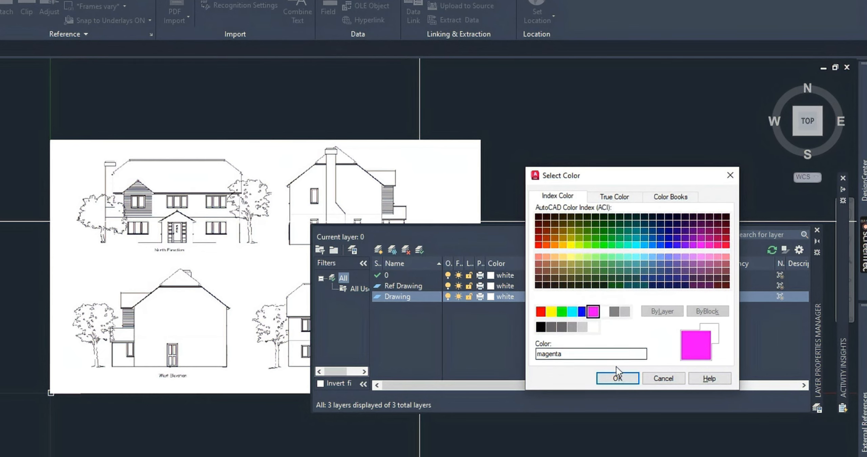
left_click(618, 379)
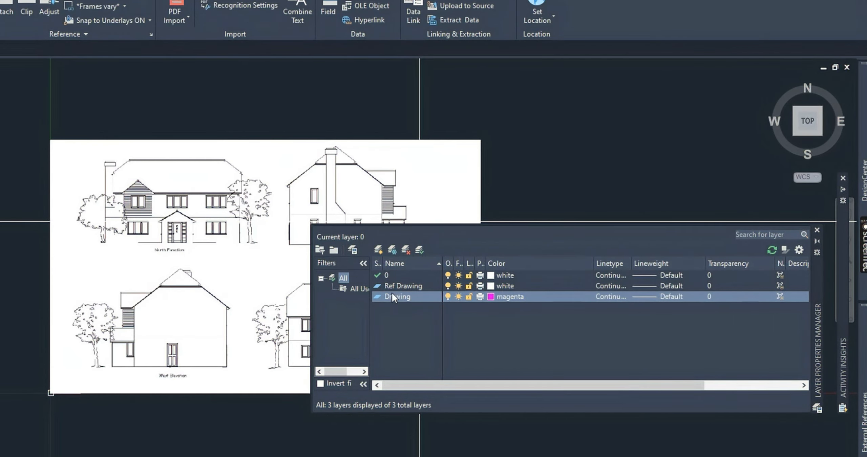
Lock the Ref Drawing layer and assign the attached elevation image to it.
left_click(414, 288)
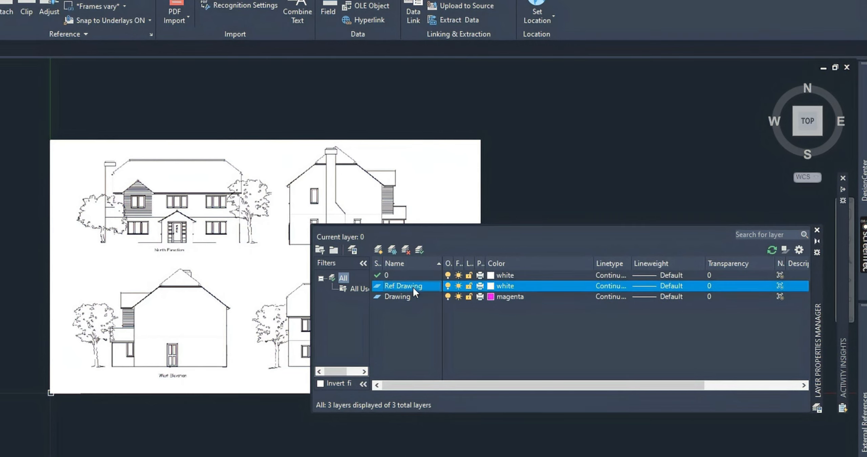
left_click(468, 285)
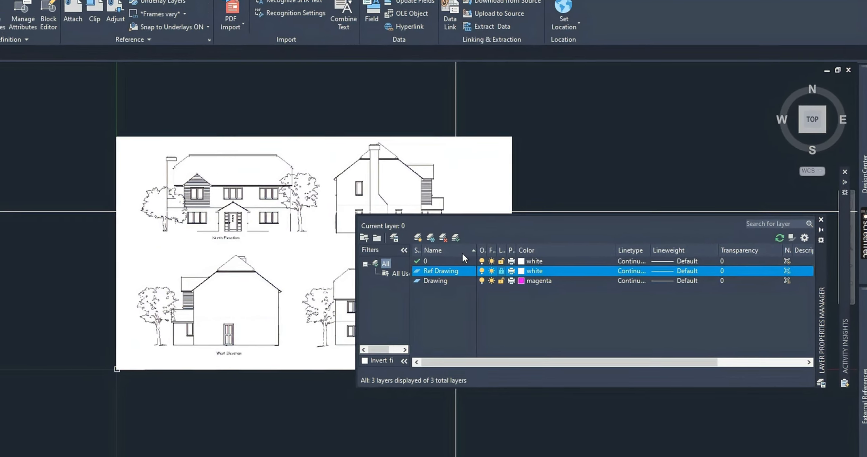
left_click(544, 114)
left_click(462, 166)
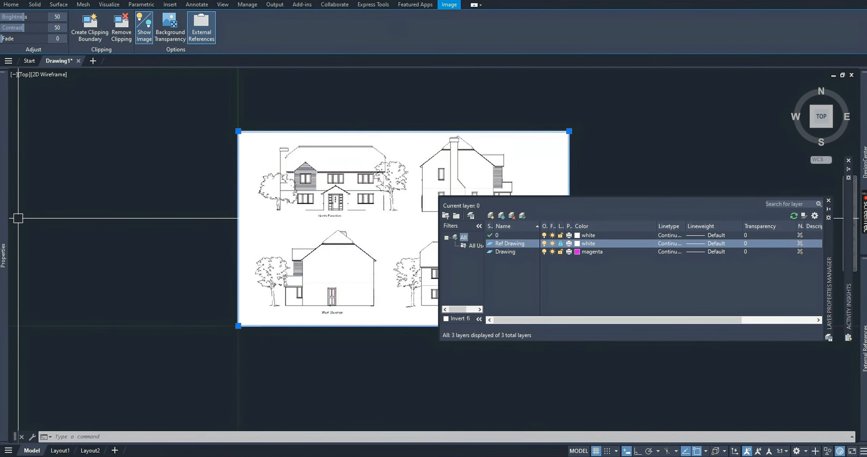
mouse_move(3, 222)
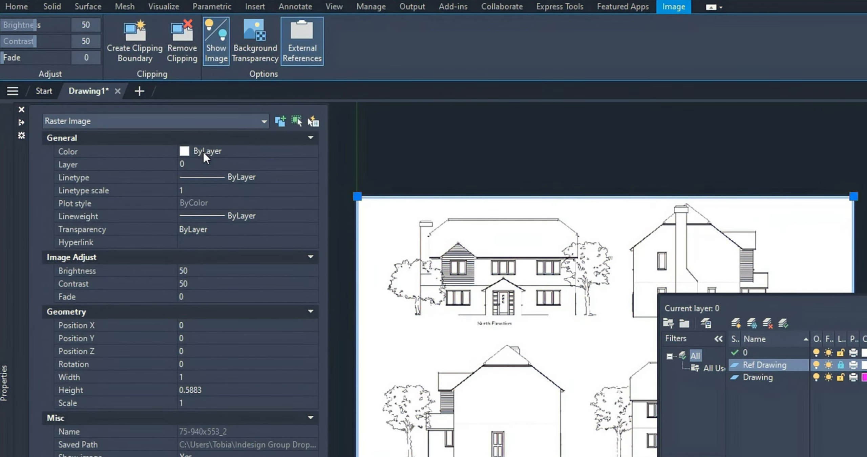
left_click(136, 109)
left_click(206, 164)
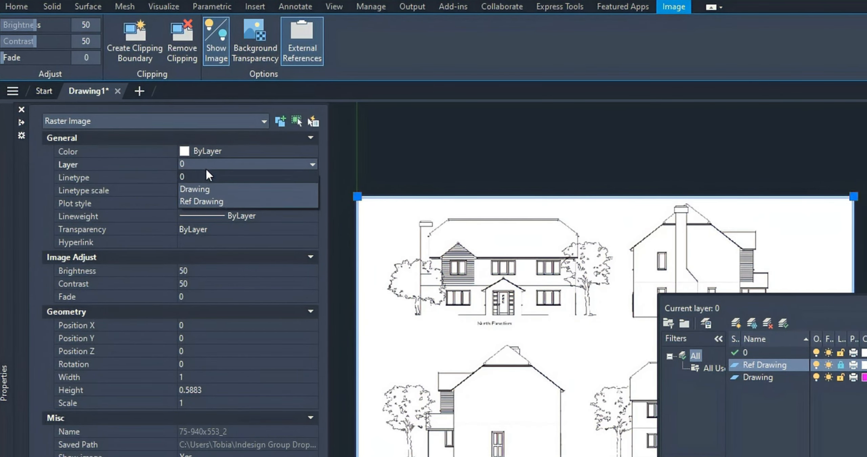
left_click(206, 199)
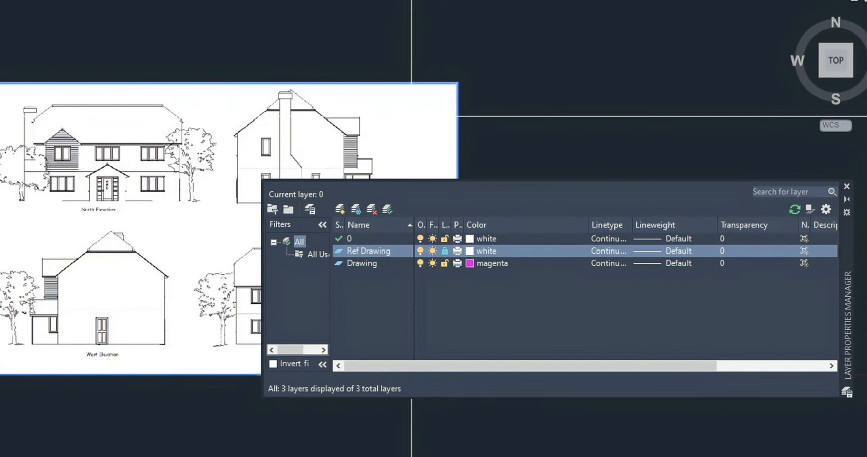
Make the Drawing layer current and deselect the attached image.
double_click(339, 264)
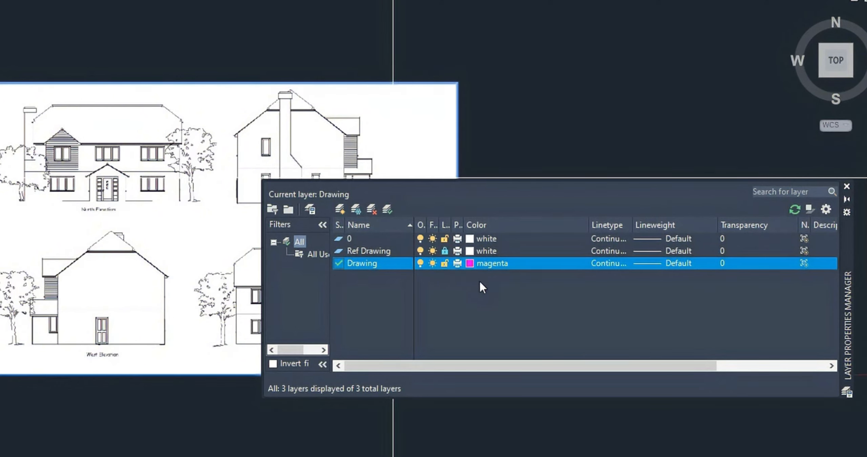
scroll(116, 145, "down", 5)
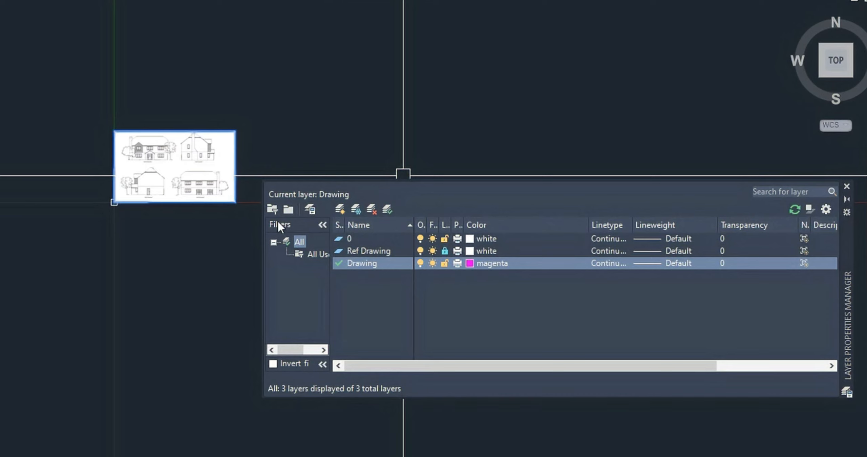
scroll(217, 155, "up", 4)
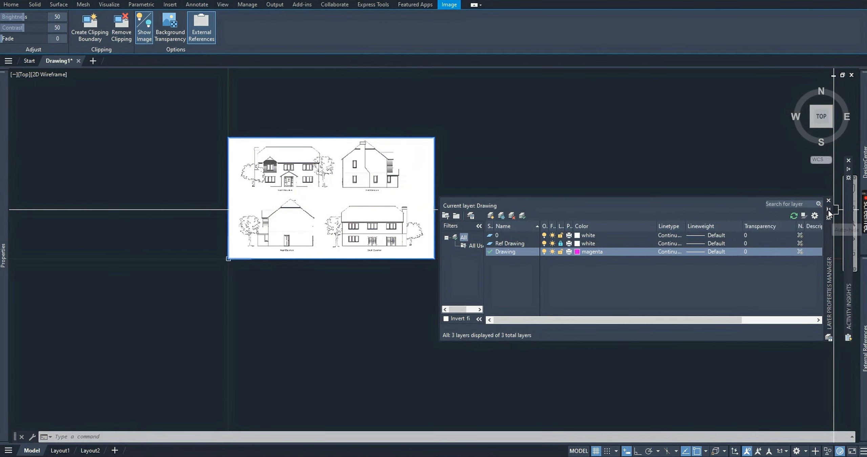
middle_click_drag(330, 165, 342, 219)
key("Escape")
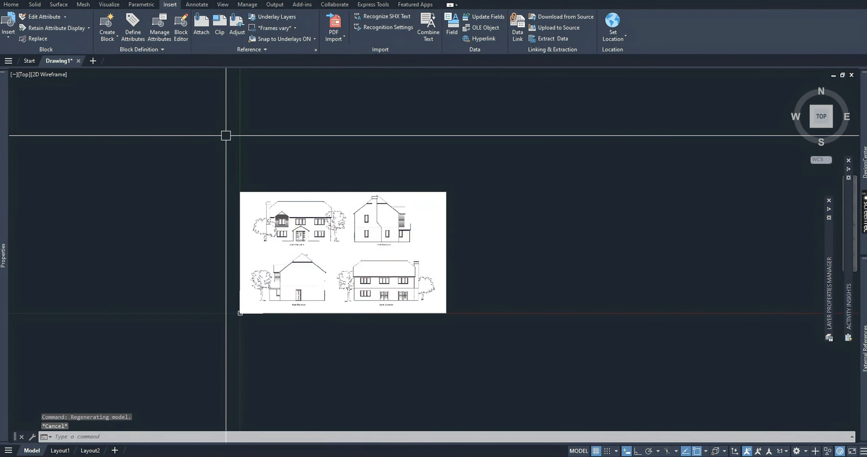
Start a polyline at the base of the North Elevation's right-hand wall and trace the wall up to the eave.
left_click(12, 4)
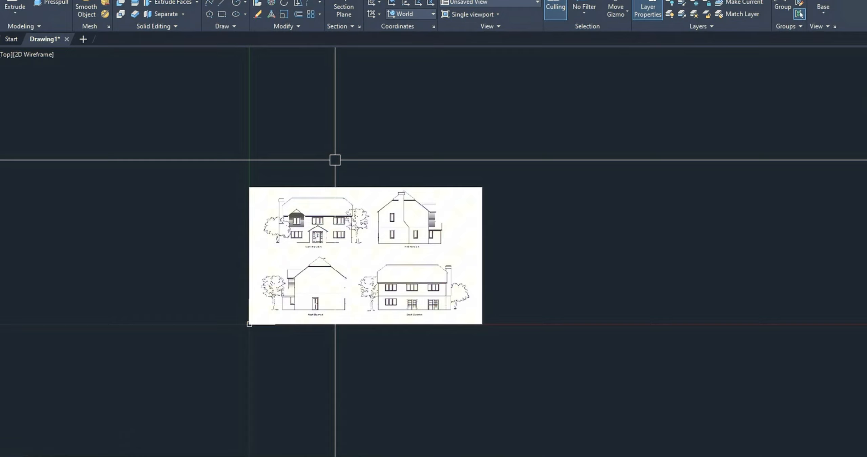
type("p")
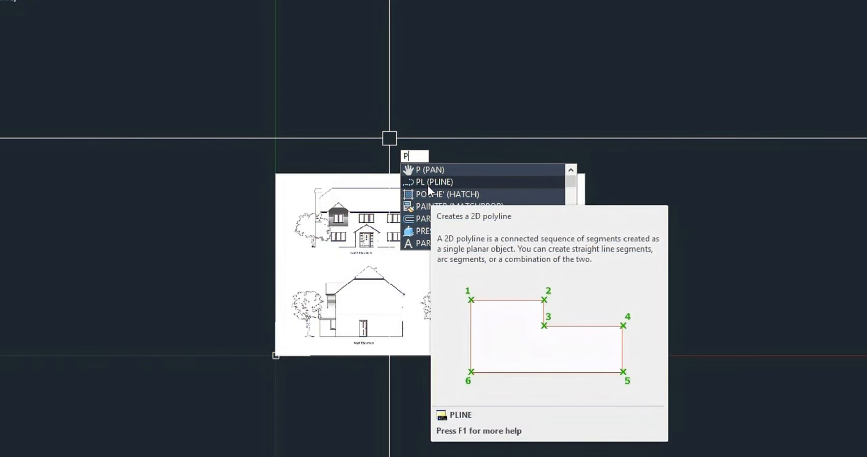
left_click(427, 181)
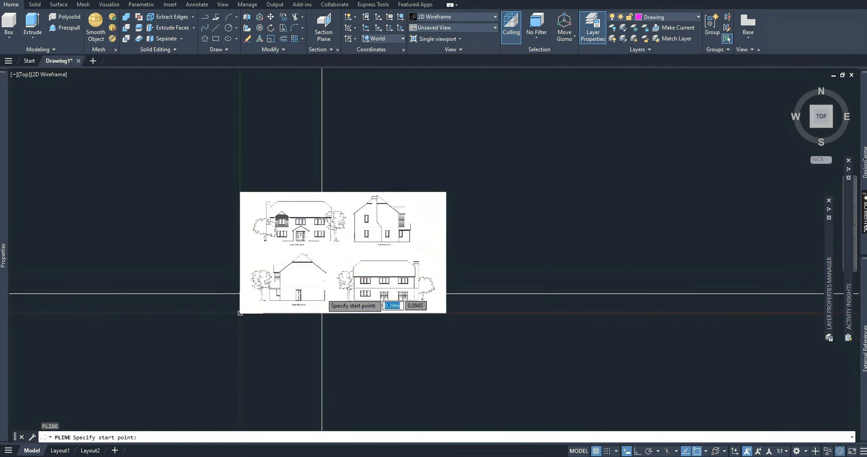
scroll(318, 306, "up", 3)
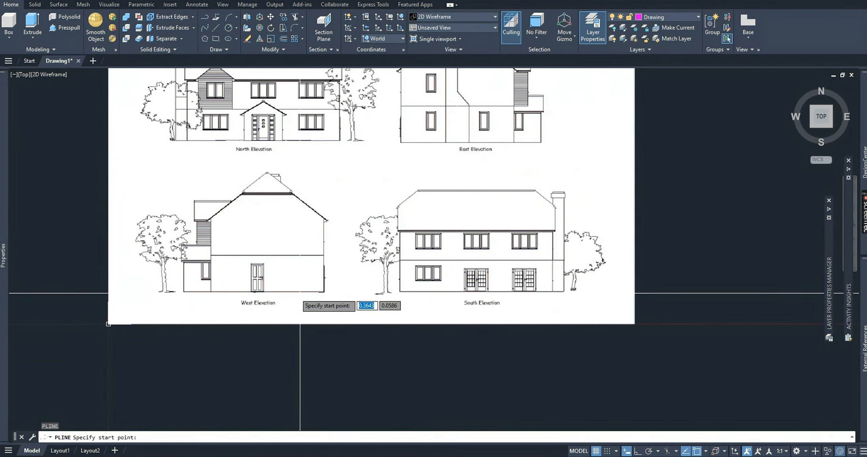
scroll(267, 230, "down", 1)
scroll(228, 216, "up", 4)
middle_click_drag(227, 216, 238, 271)
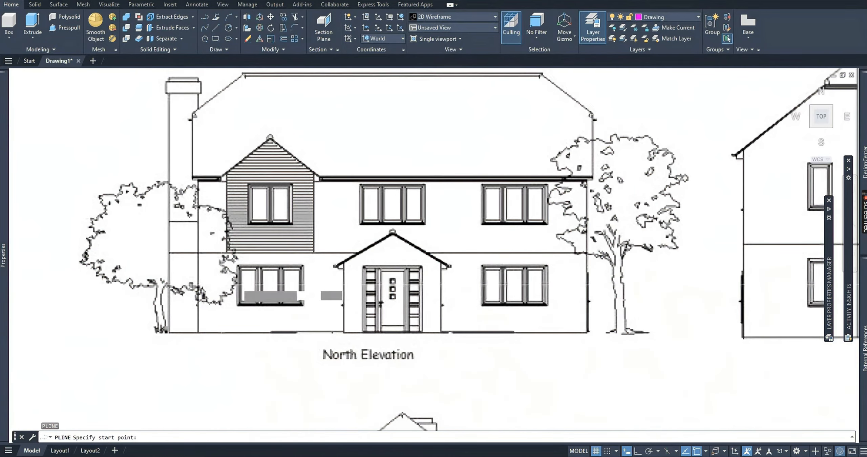
middle_click_drag(460, 220, 447, 265)
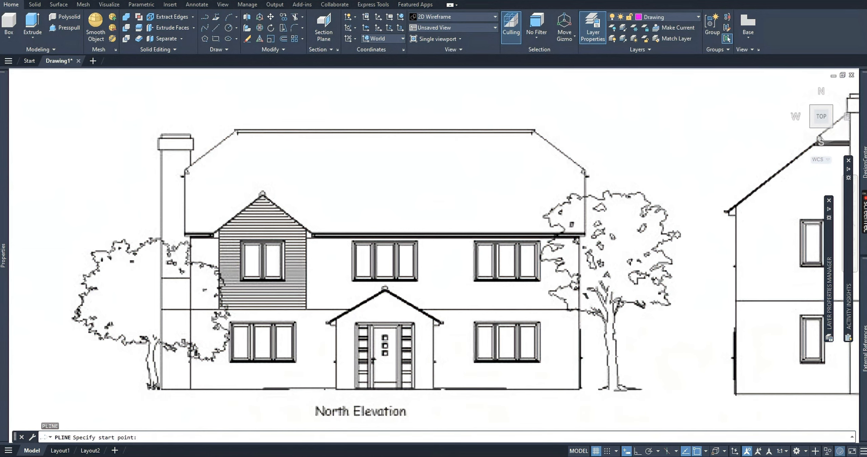
left_click(580, 388)
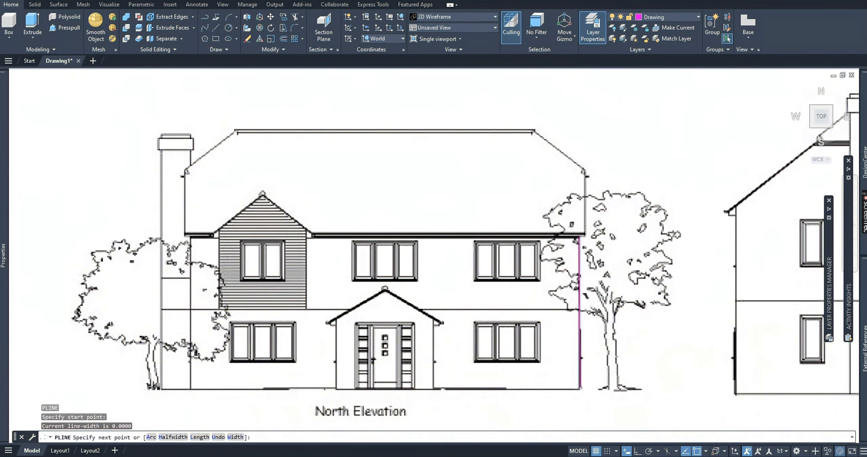
left_click(579, 238)
With Ortho on, extend the polyline horizontally from the wall top to the outer roof edge, about 0.0046 units.
scroll(584, 237, "up", 2)
scroll(587, 238, "up", 3)
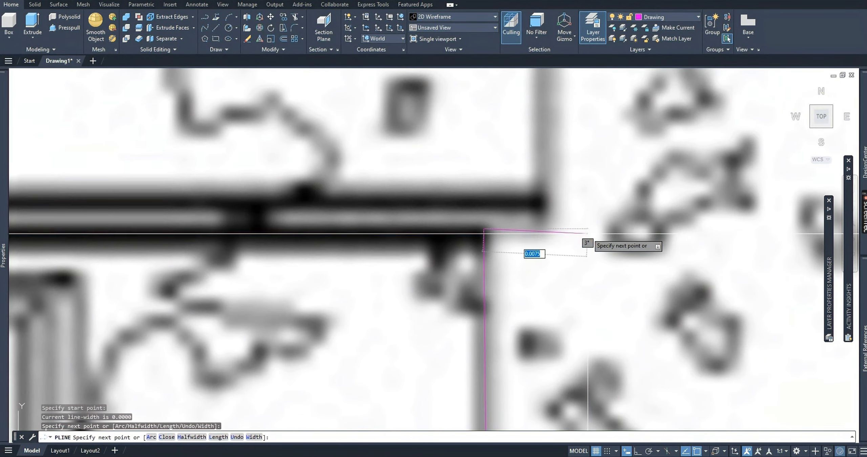
left_click(637, 451)
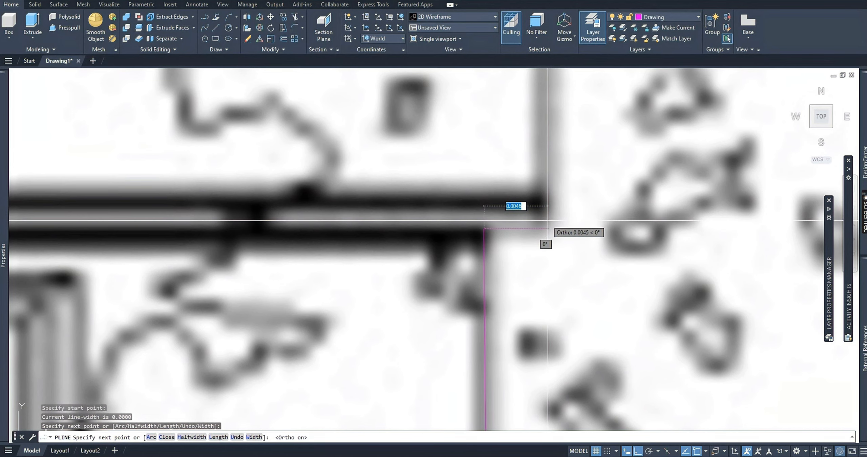
scroll(548, 220, "down", 3)
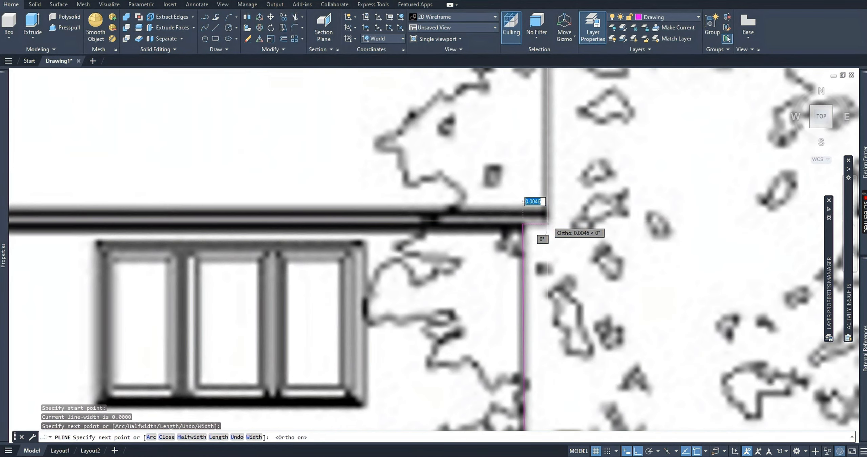
left_click(548, 221)
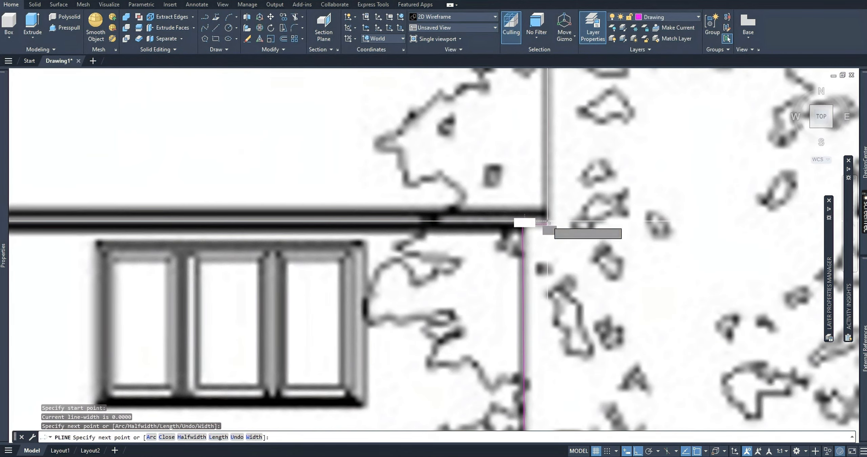
Trace the polyline straight up the roof's right edge and, with Ortho off, along the sloping edge to the ridge's right end.
scroll(542, 237, "down", 6)
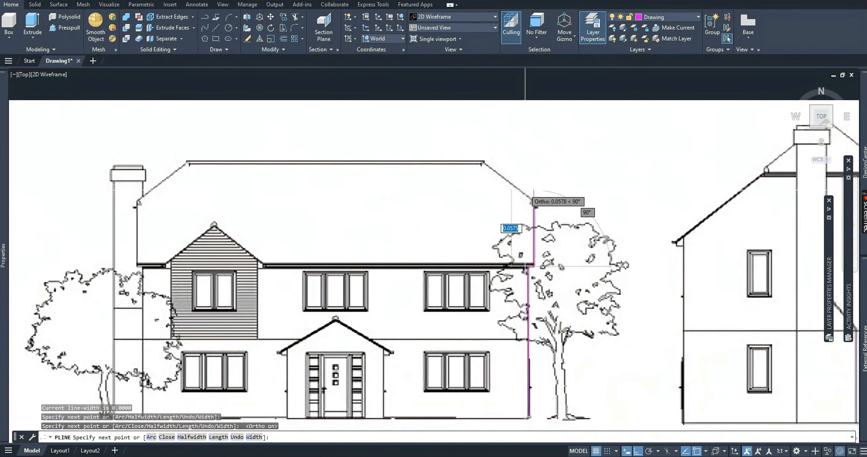
scroll(535, 200, "up", 5)
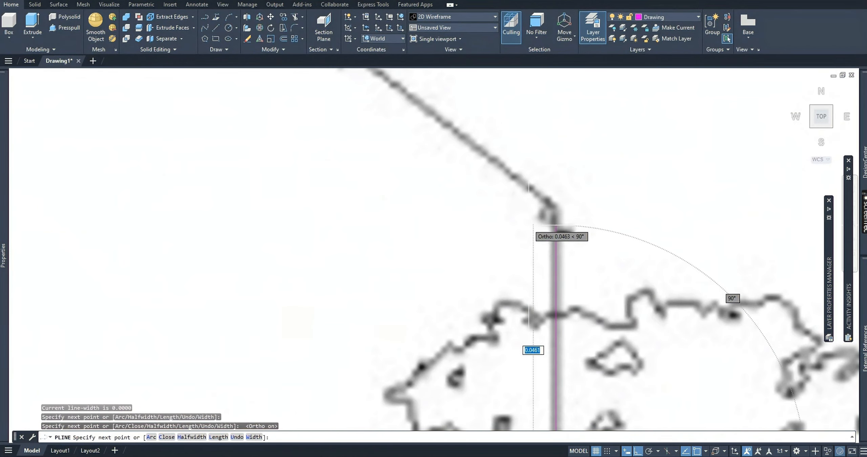
left_click(553, 200)
scroll(549, 199, "down", 5)
scroll(510, 245, "up", 5)
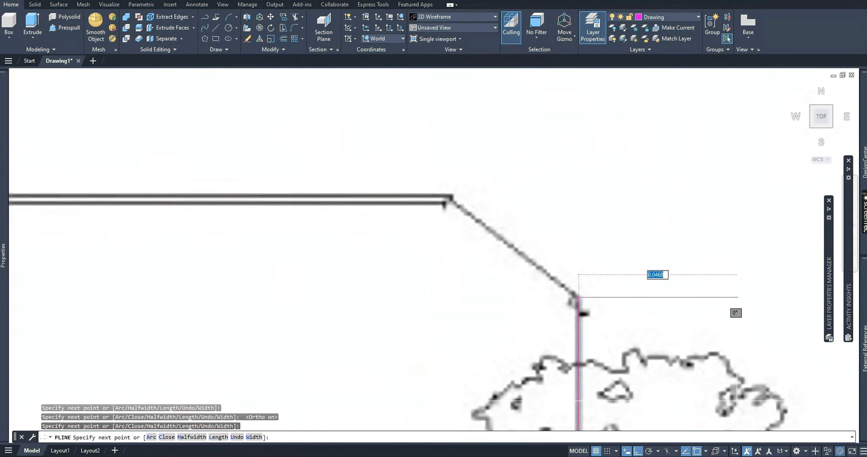
key("F8")
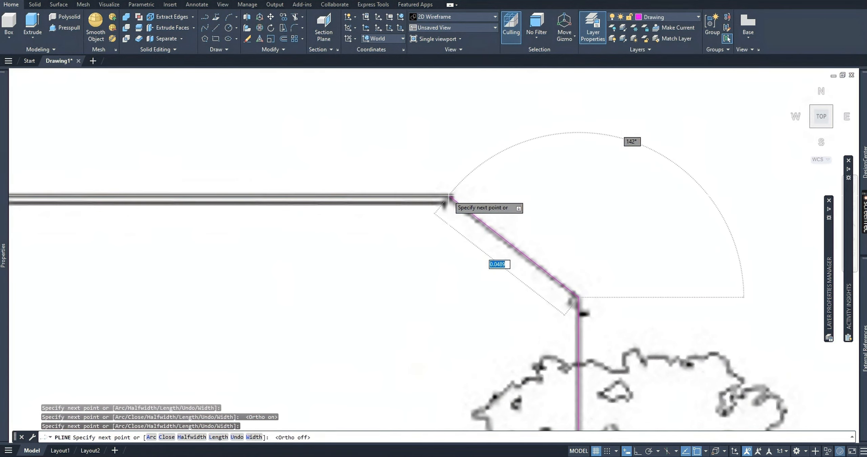
left_click(448, 196)
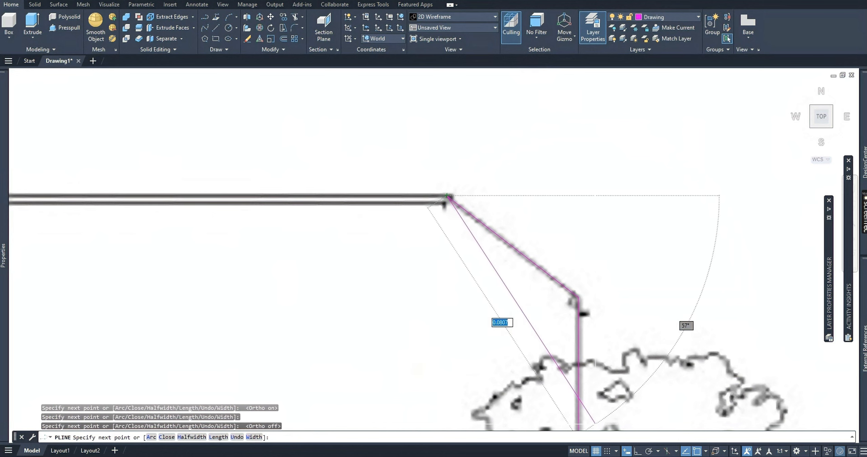
With Ortho on, continue the polyline about 0.11 units along the ridge to near the roof's middle and end it.
left_click(637, 451)
scroll(422, 184, "down", 6)
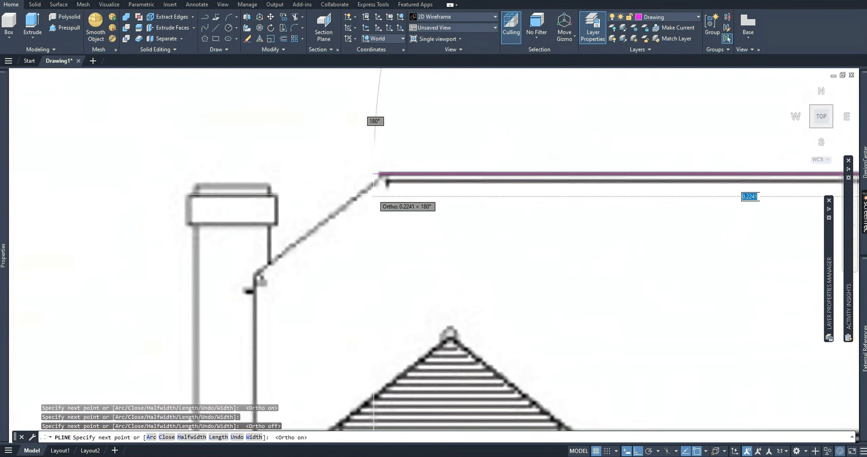
scroll(431, 185, "up", 2)
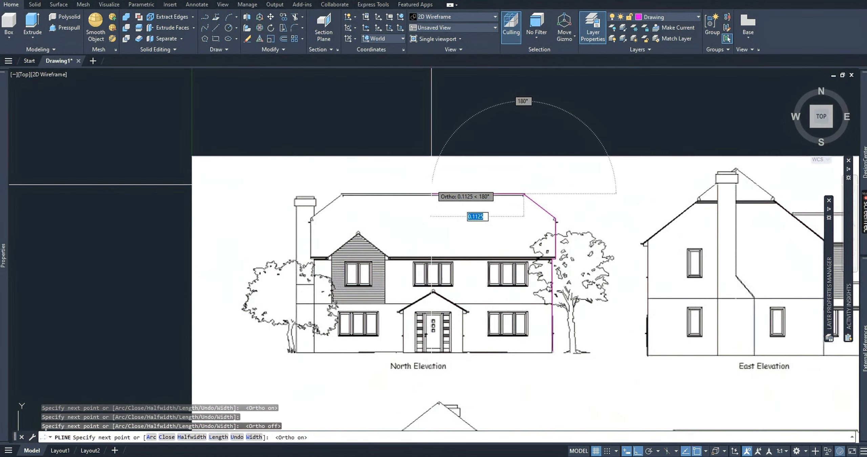
scroll(431, 184, "up", 3)
scroll(435, 209, "down", 3)
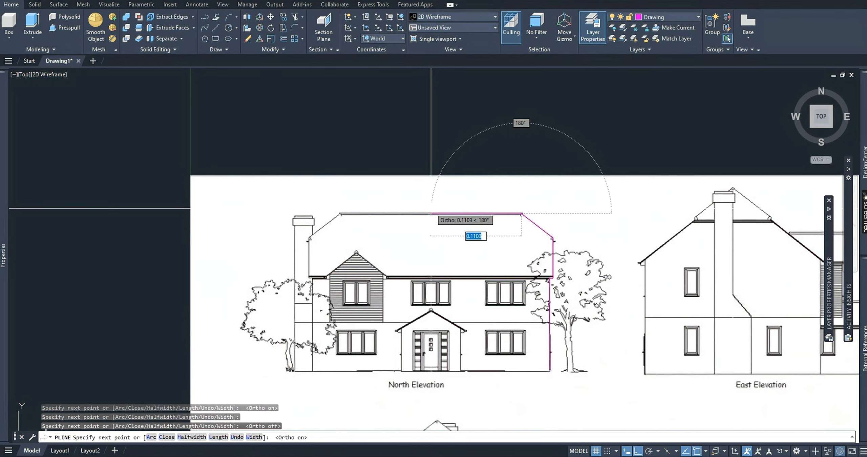
left_click(430, 209)
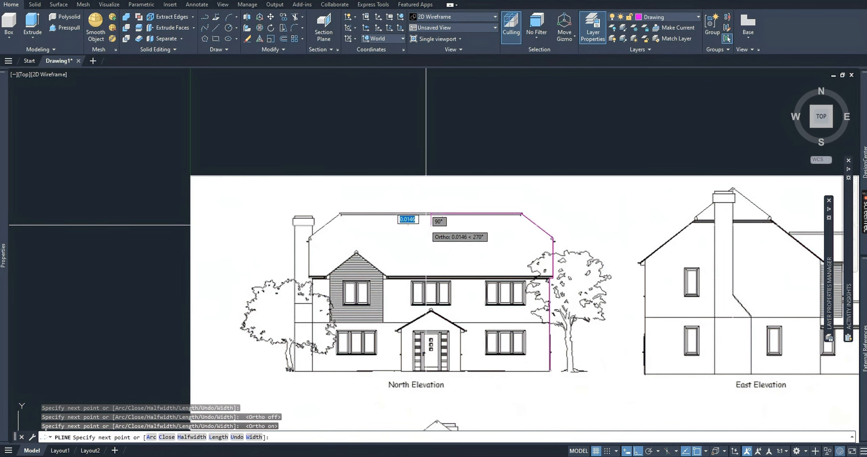
key("Escape")
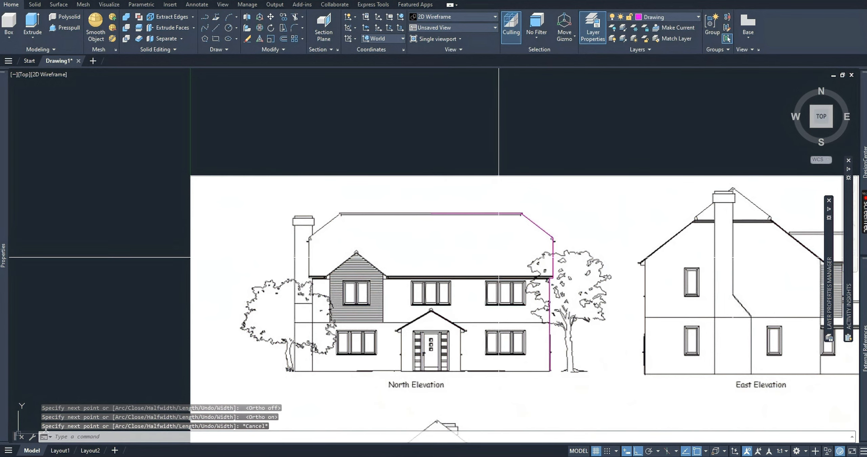
Draw a separate horizontal polyline about 0.147 units long from the right wall's top corner along the eave towards the house's middle.
key("Return")
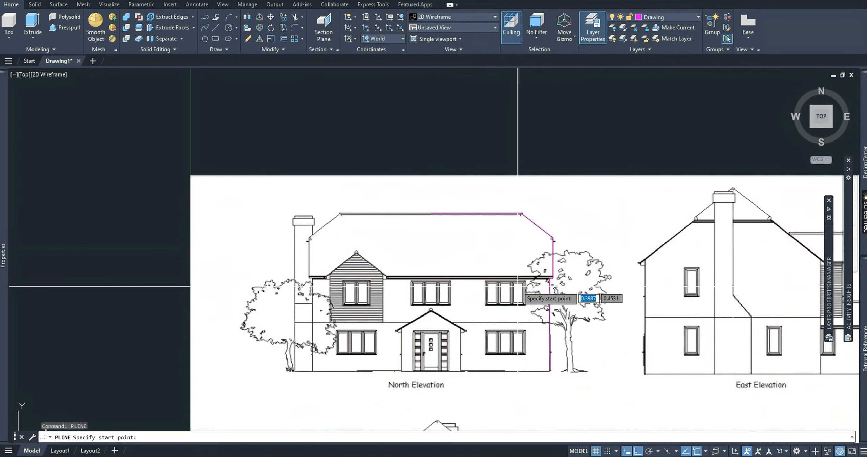
scroll(555, 284, "up", 10)
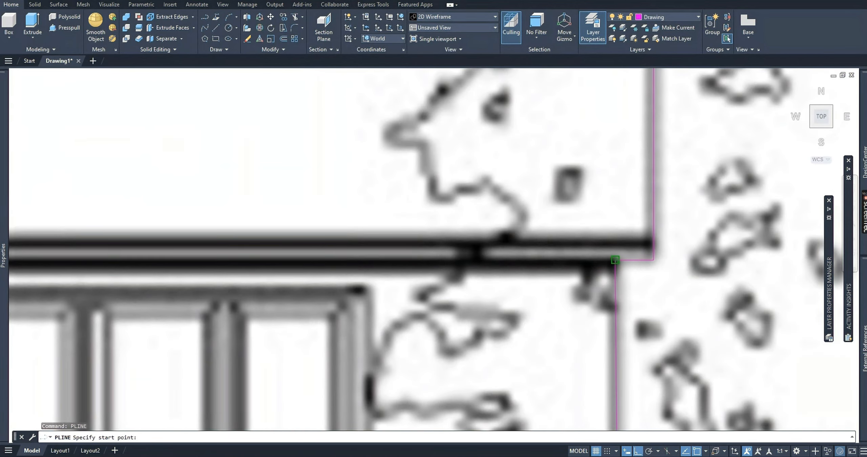
left_click(616, 260)
scroll(616, 260, "down", 8)
scroll(435, 257, "down", 2)
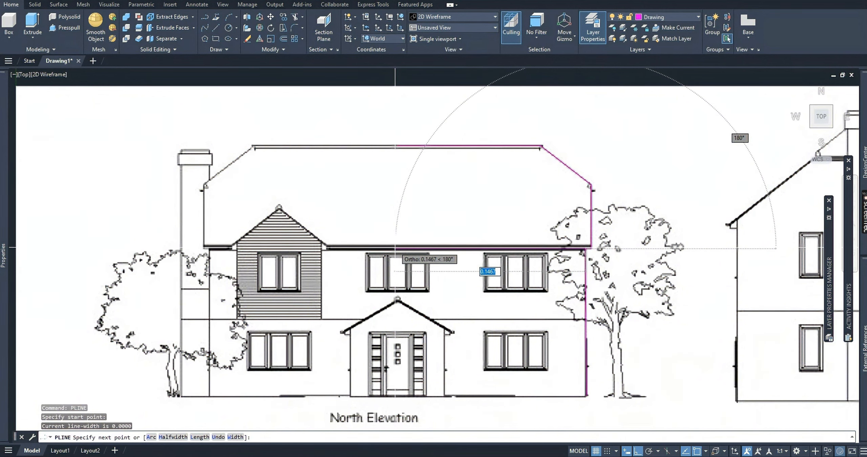
left_click(393, 247)
key("Escape")
key("Escape")
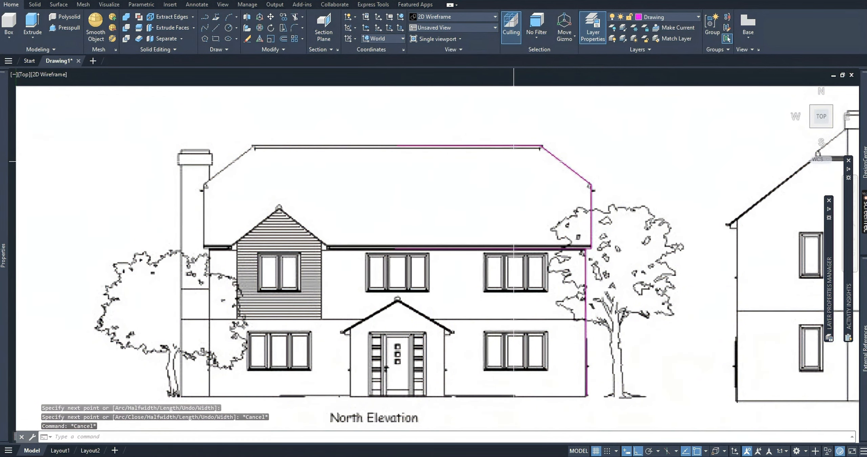
Draw a separate horizontal polyline about 0.22 units long along the whole roof ridge, from its left end to its right end.
type("l")
key("Return")
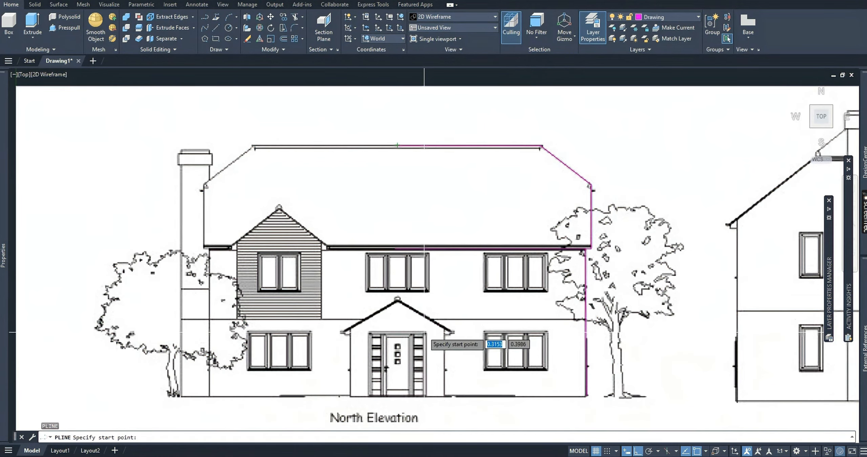
scroll(387, 309, "up", 3)
scroll(367, 281, "down", 6)
scroll(287, 183, "up", 4)
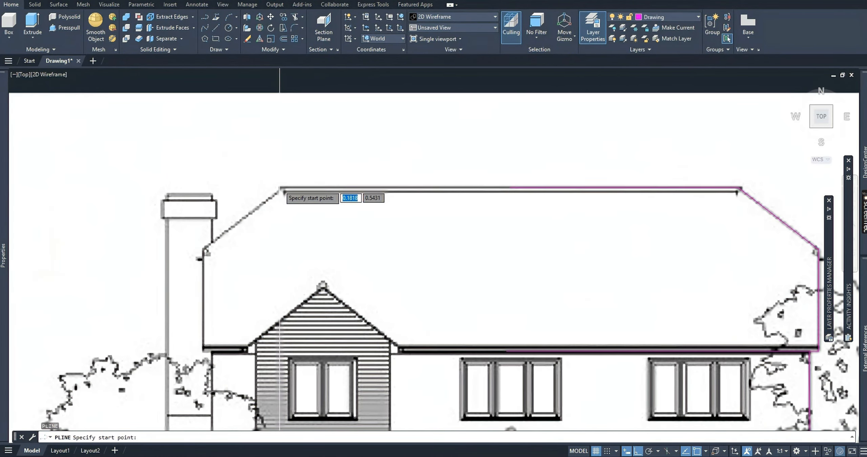
left_click(280, 188)
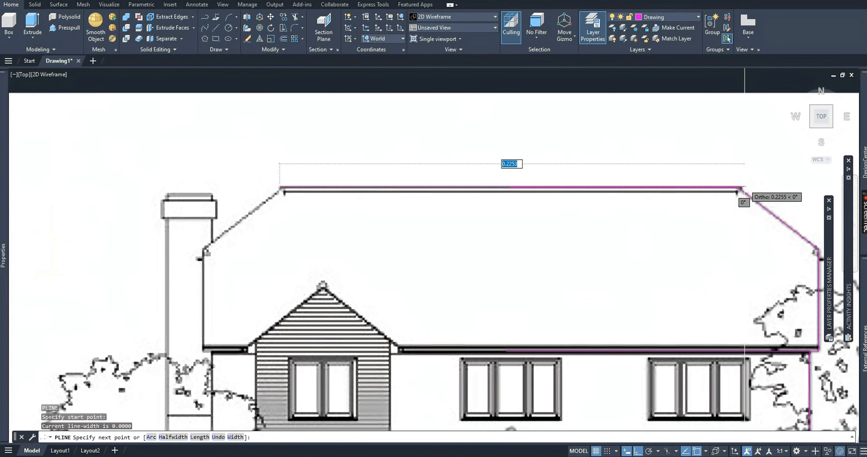
left_click(738, 187)
key("Escape")
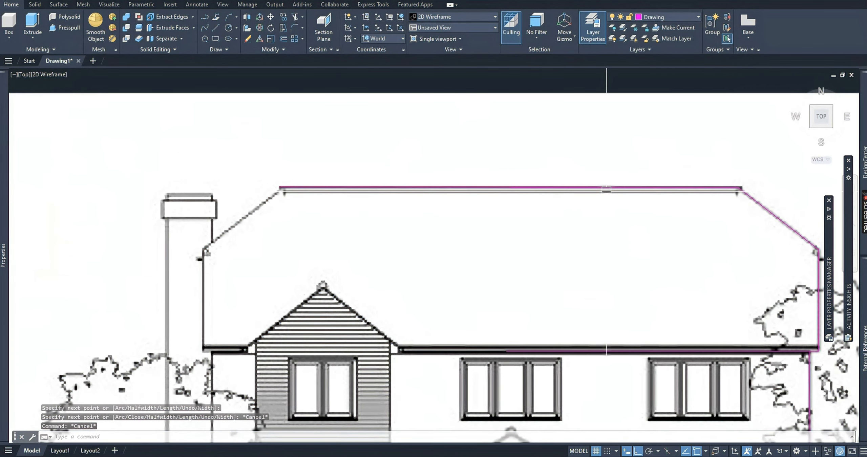
Draw a vertical centre polyline about 0.2 units long from the midpoint of the full ridge polyline down past the ground line.
left_click(325, 188)
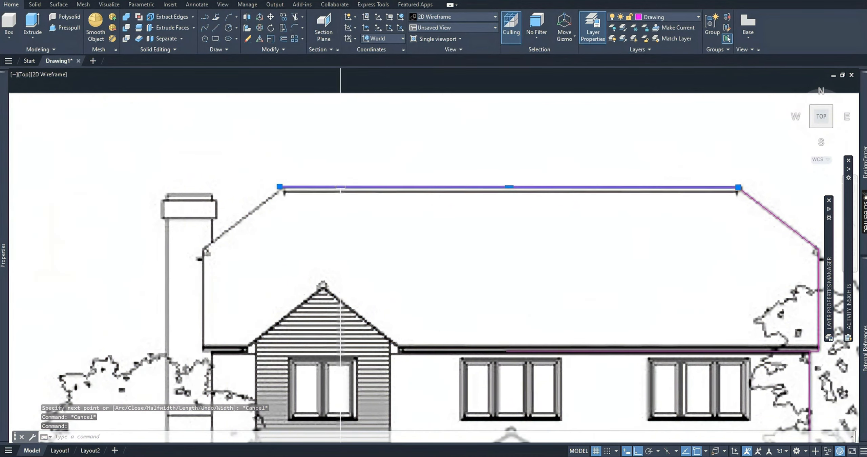
scroll(524, 189, "down", 2)
type("pl")
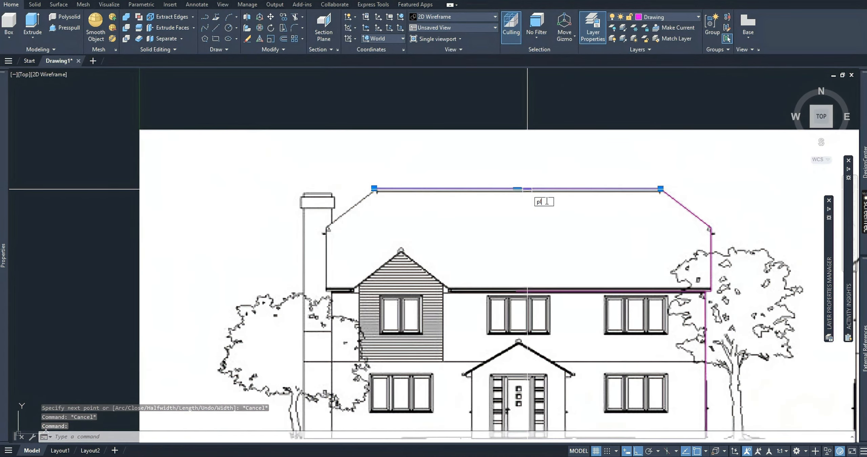
key("Return")
left_click(519, 189)
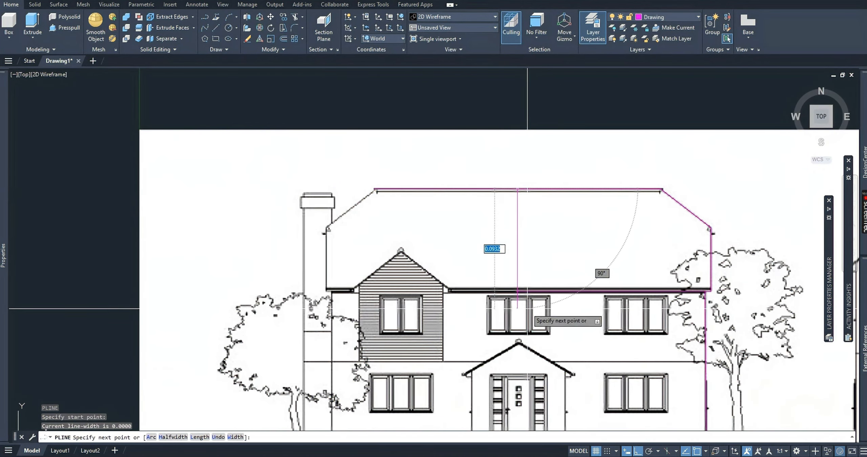
scroll(537, 308, "down", 3)
scroll(538, 308, "up", 5)
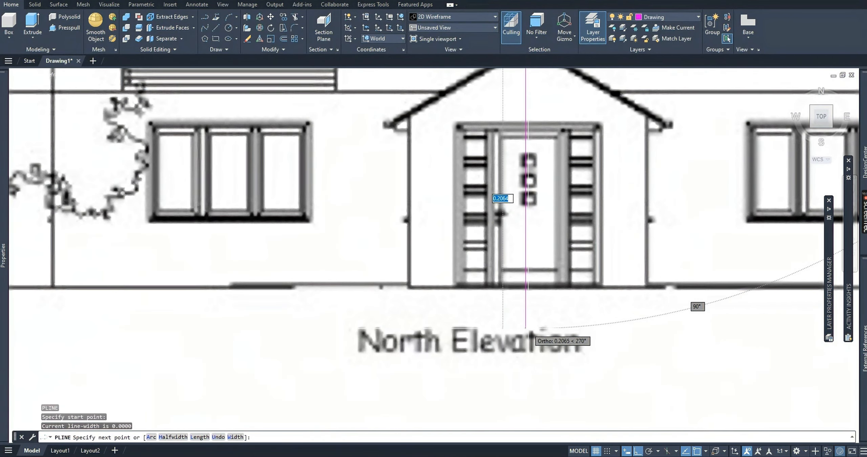
key("Escape")
key("Escape")
Erase the full-length helper polyline along the roof ridge.
scroll(514, 217, "down", 3)
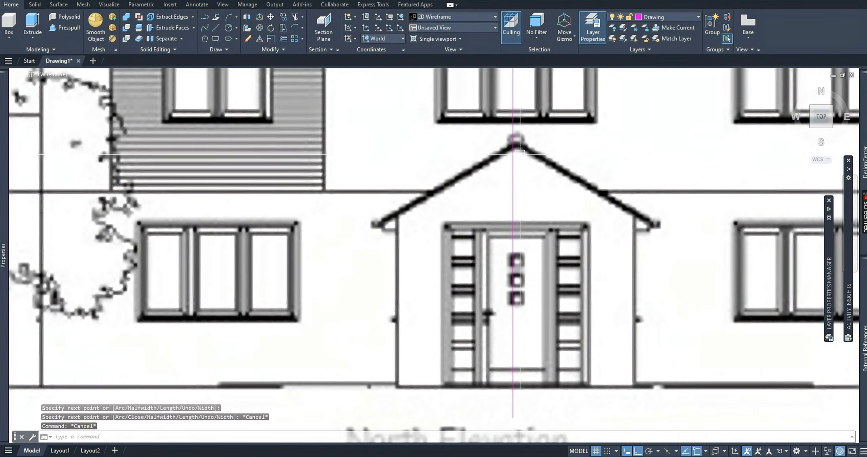
scroll(476, 233, "up", 5)
scroll(368, 248, "down", 3)
Stretch the inner end of the horizontal eave polyline to the vertical centre line.
left_click(368, 248)
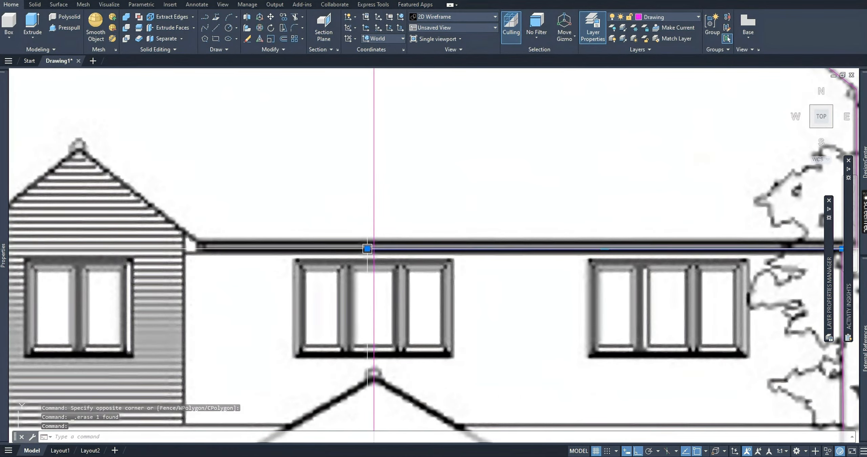
left_click(368, 247)
scroll(403, 240, "down", 2)
scroll(403, 239, "down", 2)
key("Escape")
key("Escape")
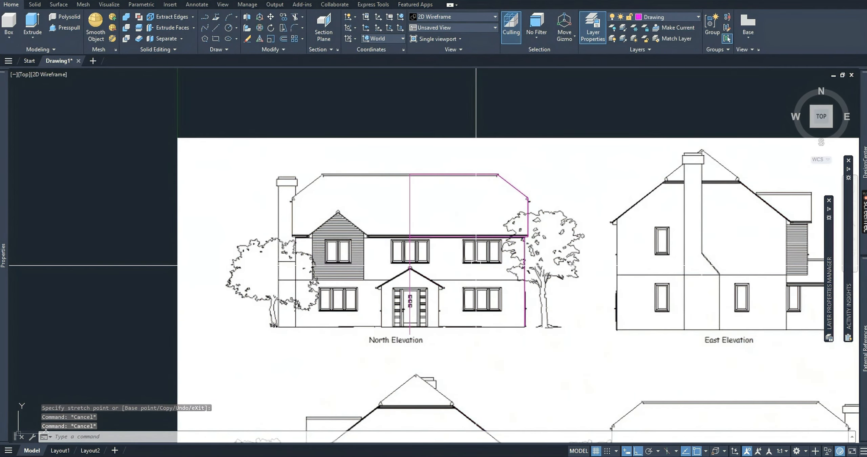
Copy the eave polyline 0.0020 units straight up onto the upper edge of the eave band.
scroll(440, 220, "up", 4)
scroll(463, 205, "down", 3)
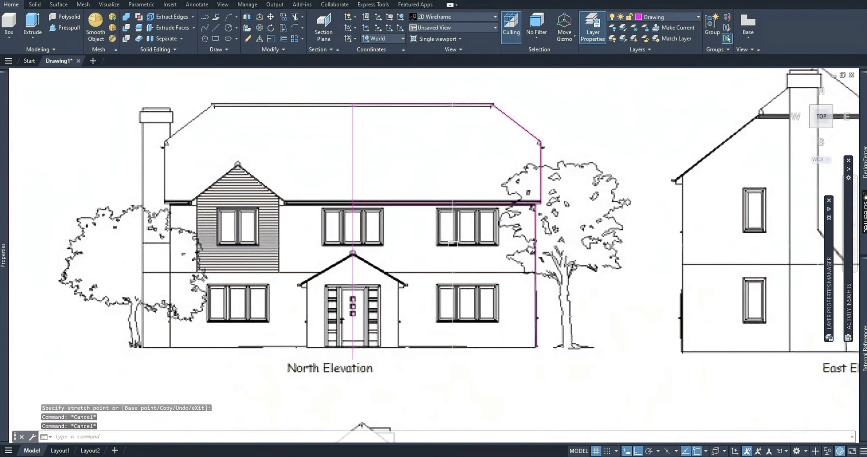
left_click(463, 205)
scroll(539, 206, "up", 2)
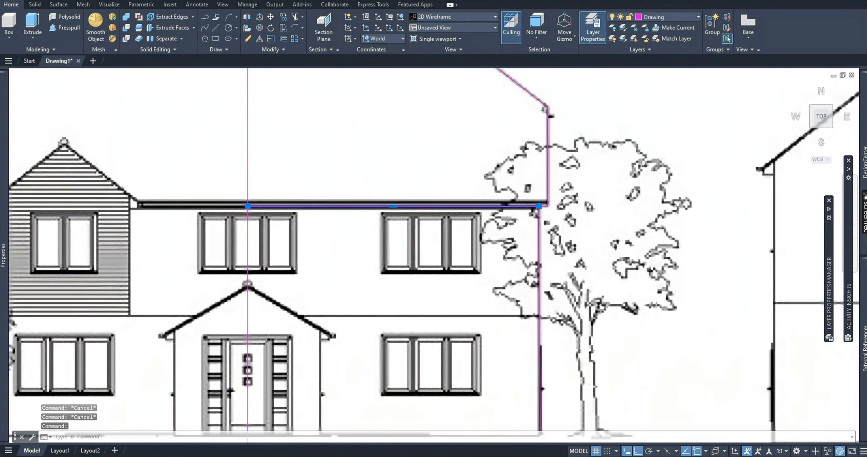
scroll(540, 204, "up", 4)
type("c")
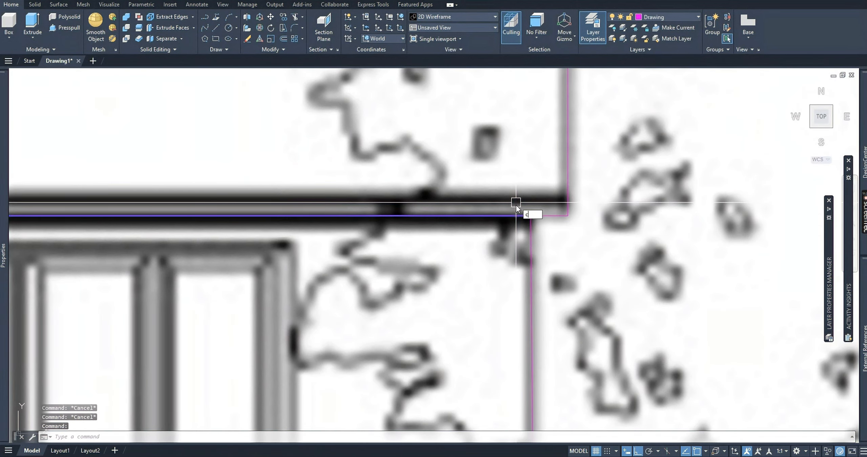
type("o")
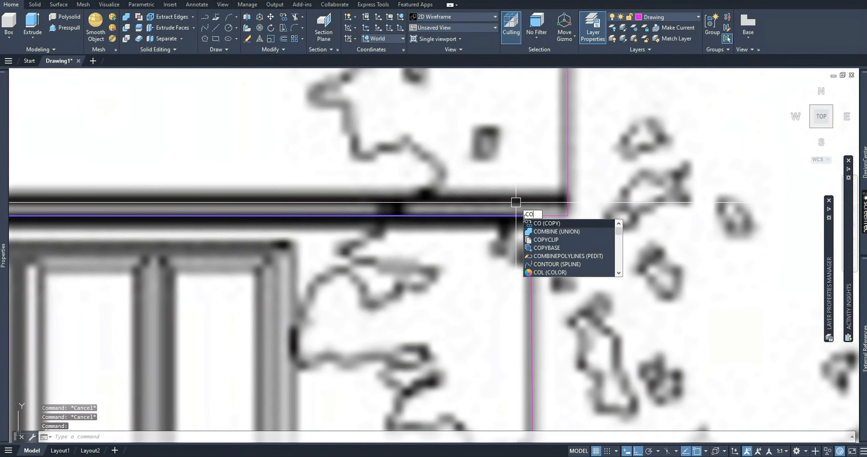
left_click(546, 223)
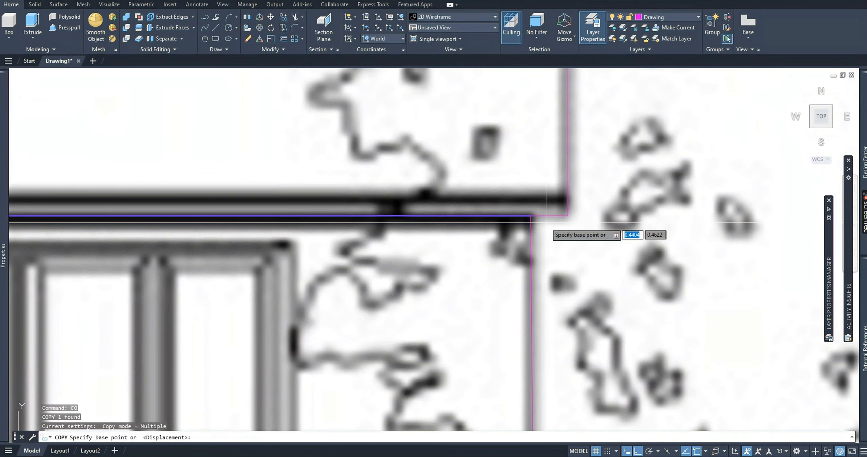
left_click(664, 326)
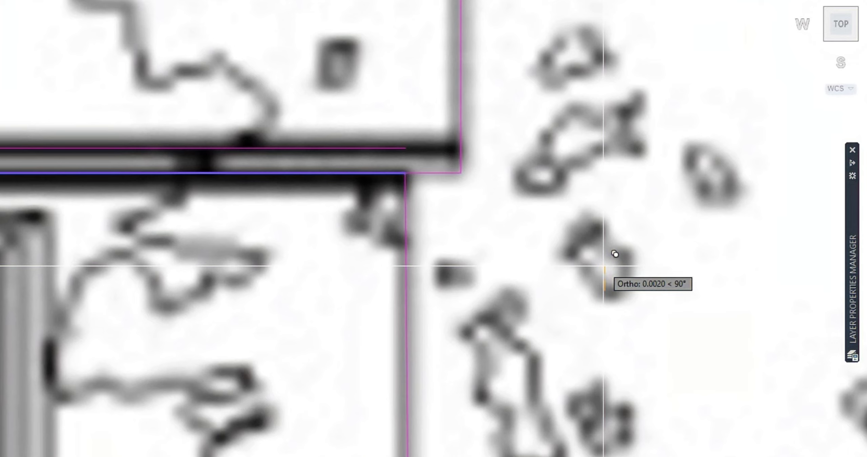
type("0.0")
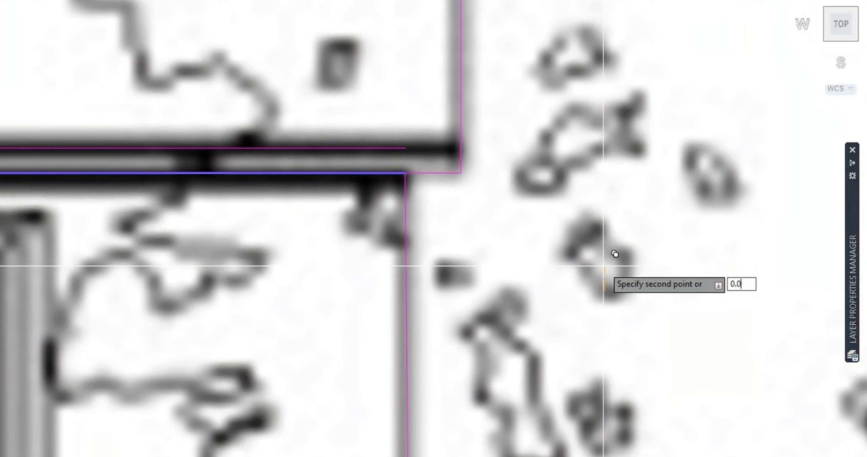
type("020")
key("Return")
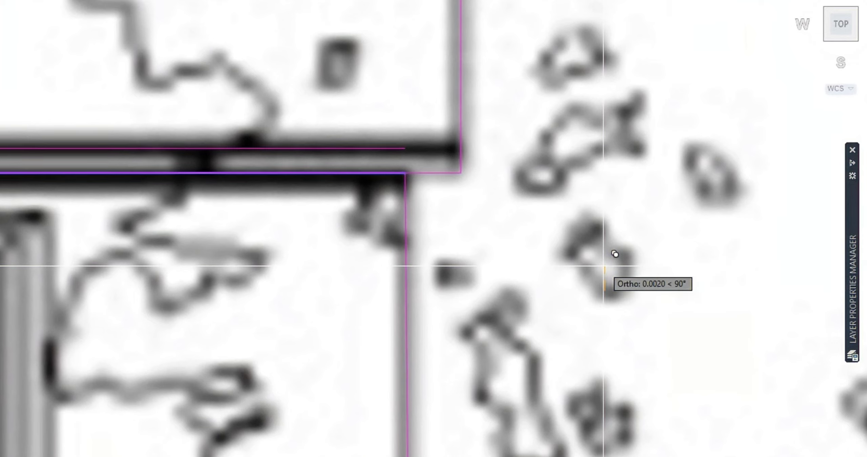
Stretch the upper eave polyline's right end to meet the roof's vertical right edge.
scroll(290, 145, "down", 2)
left_click(292, 151)
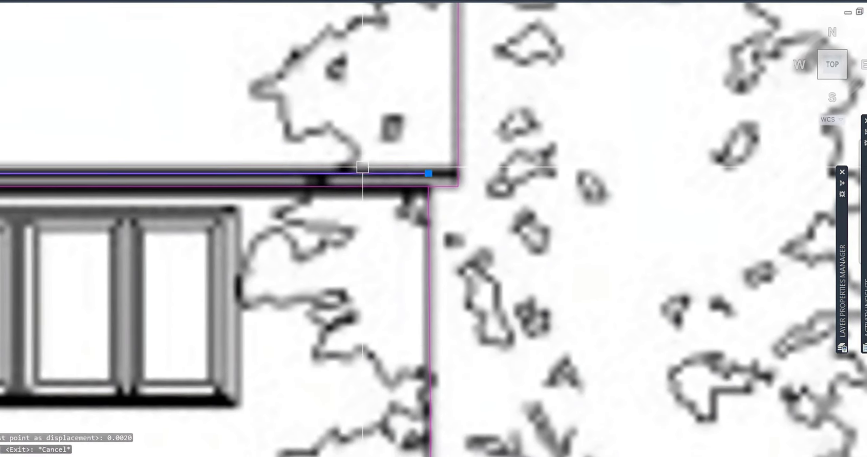
left_click(368, 152)
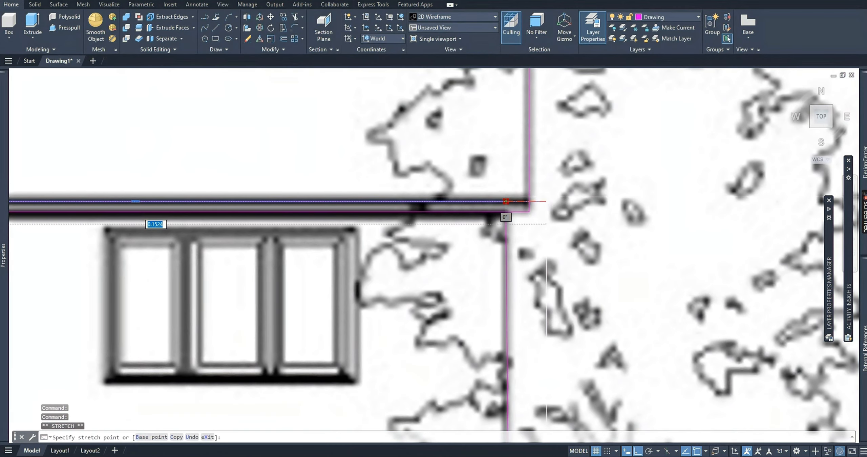
key("Escape")
left_click(546, 201)
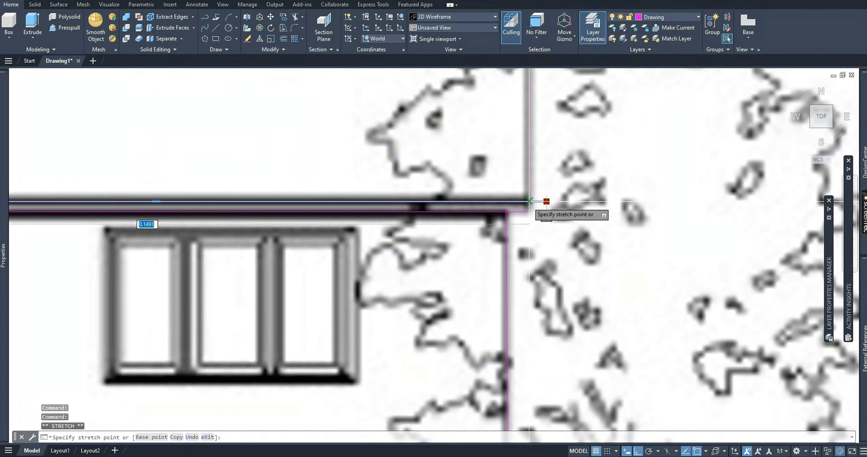
scroll(576, 194, "down", 5)
scroll(451, 196, "up", 3)
middle_click_drag(467, 193, 433, 195)
scroll(434, 196, "up", 2)
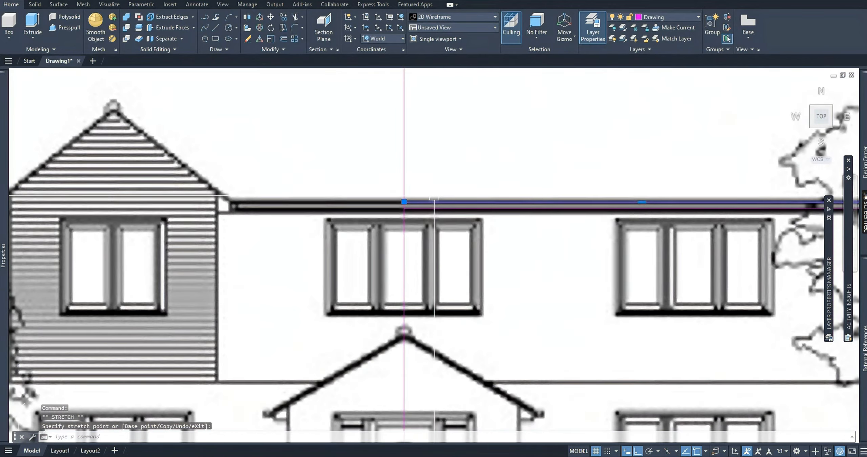
middle_click_drag(431, 234, 359, 220)
scroll(361, 218, "down", 2)
key("Escape")
Copy the lower eave polyline about 0.0546 units straight down onto the floor line between the two storeys.
middle_click_drag(542, 280, 484, 248)
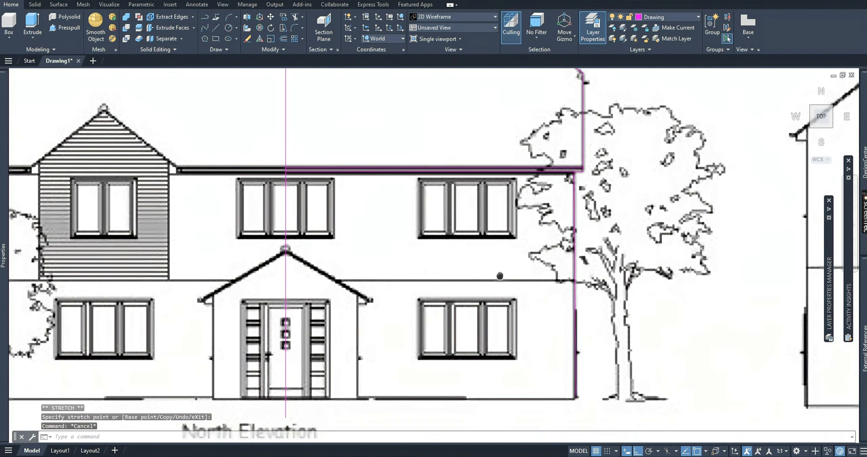
middle_click_drag(499, 275, 480, 239)
left_click(479, 135)
type("c")
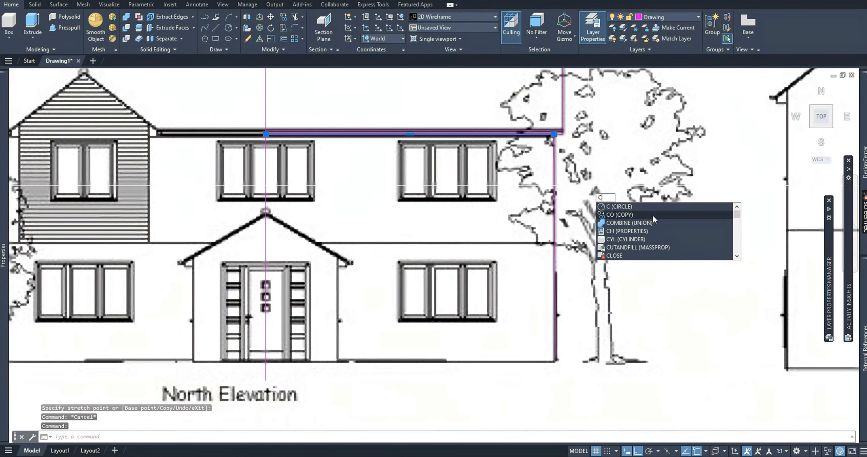
type("o")
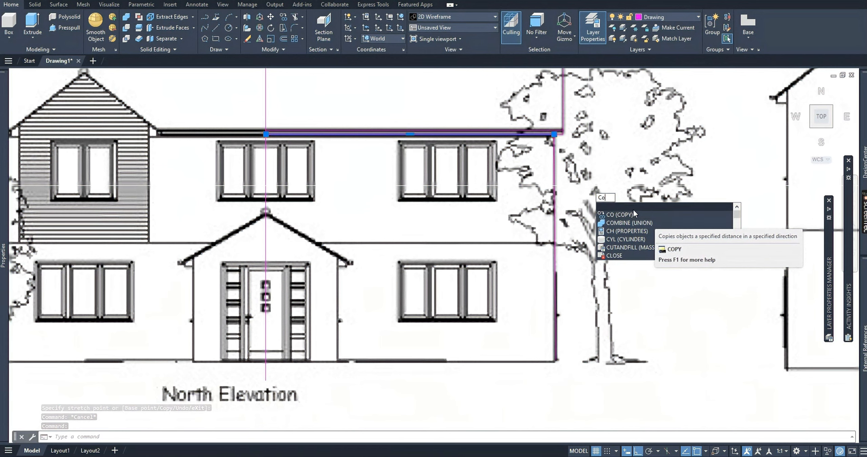
left_click(623, 207)
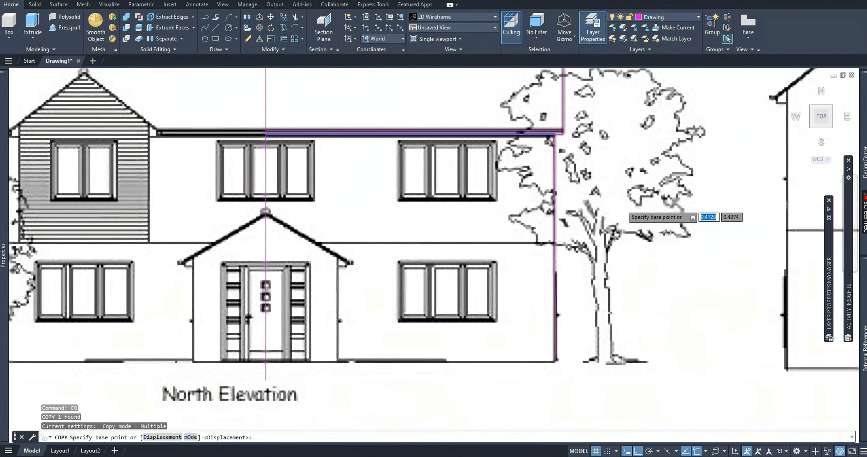
left_click(659, 96)
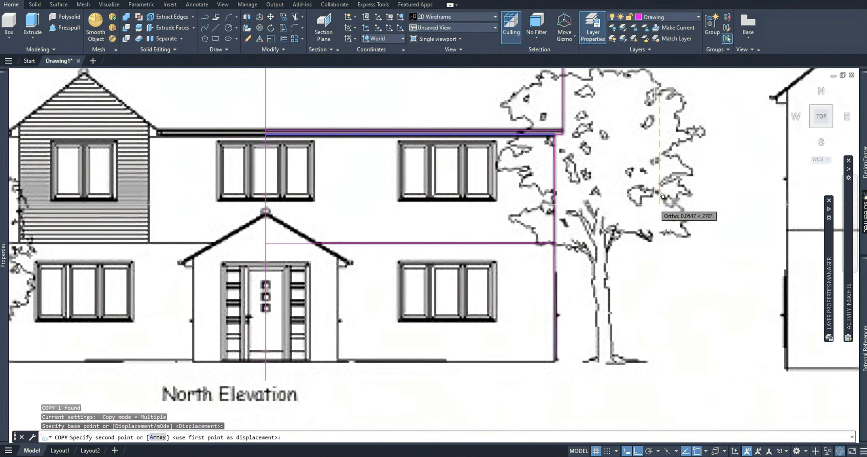
scroll(662, 196, "up", 4)
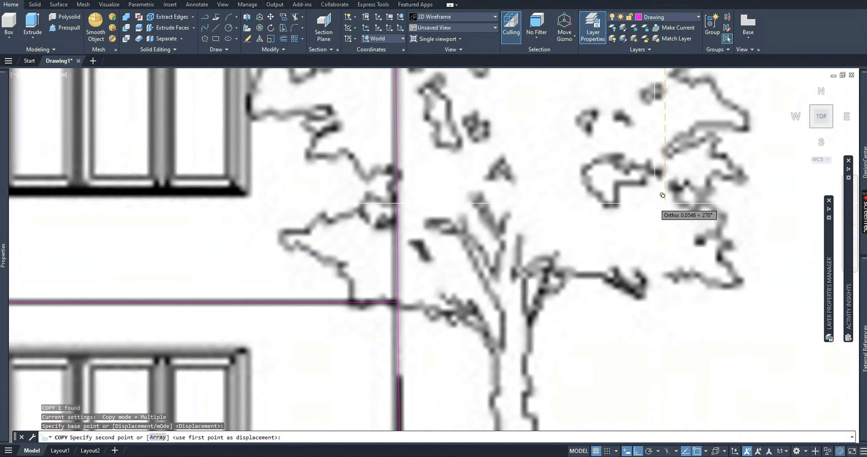
left_click(654, 203)
key("Escape")
key("Escape")
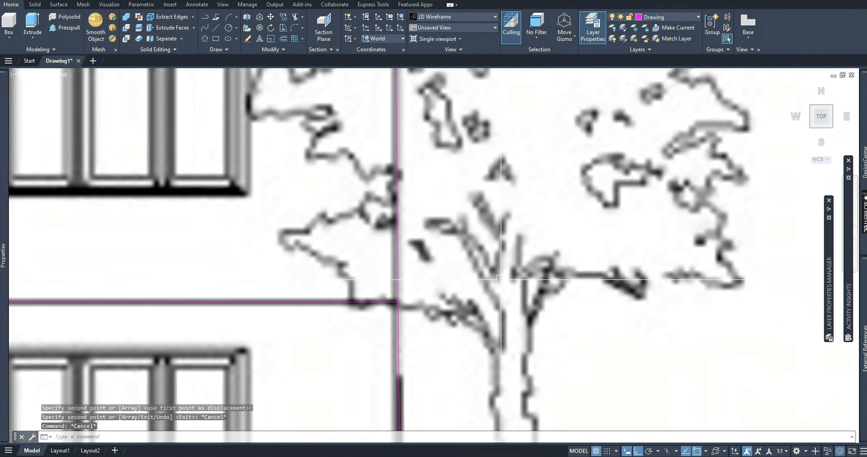
Stretch the floor-line polyline's right end so that it meets the house's right wall.
middle_click_drag(370, 291, 575, 225)
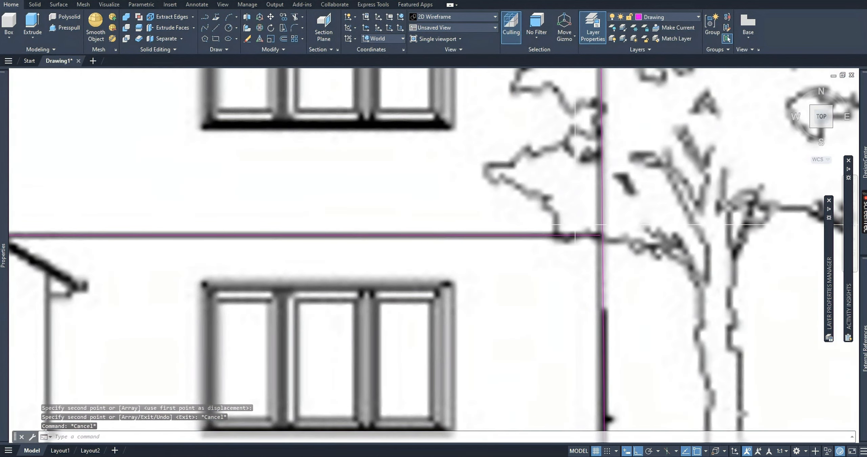
left_click(596, 234)
left_click(600, 235)
left_click(614, 235)
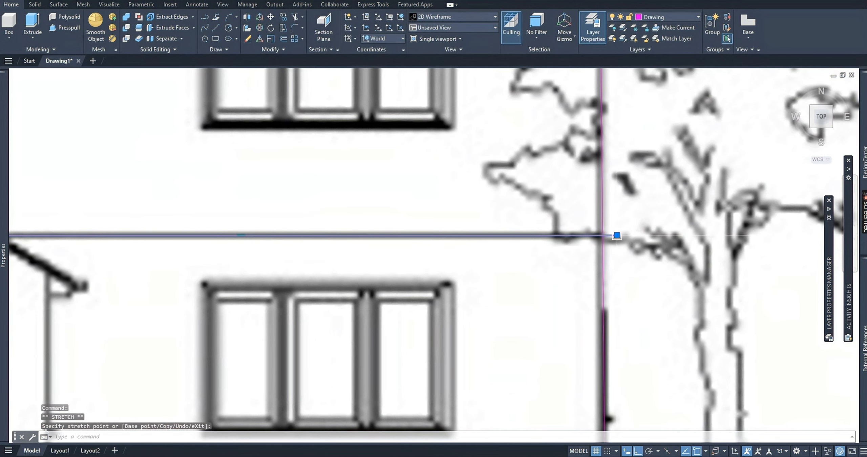
left_click(616, 235)
left_click(602, 235)
middle_click_drag(435, 250, 654, 250)
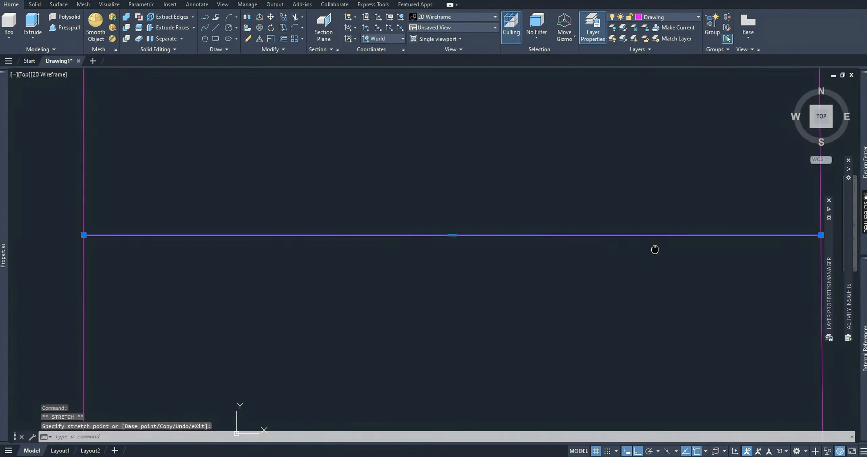
Draw a sloped polyline along the porch roof's right side, from its lower eave tip up to the peak at the centre line.
scroll(602, 252, "down", 2)
mouse_move(5, 228)
scroll(409, 213, "down", 2)
middle_click_drag(409, 213, 480, 207)
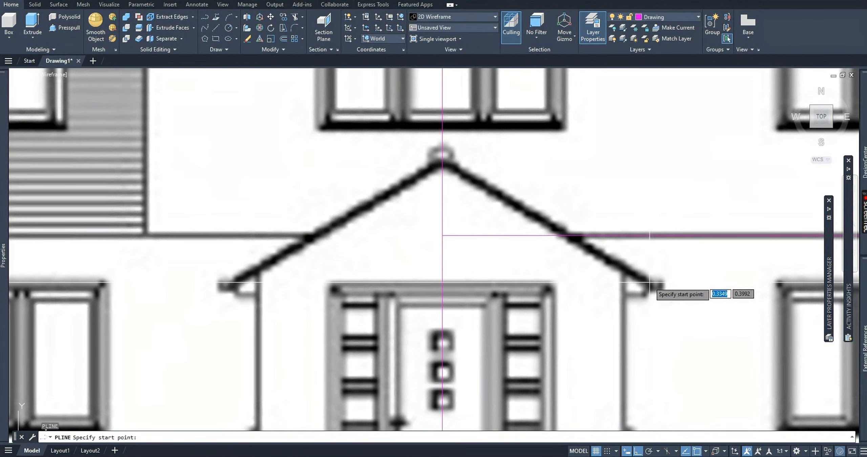
left_click(655, 289)
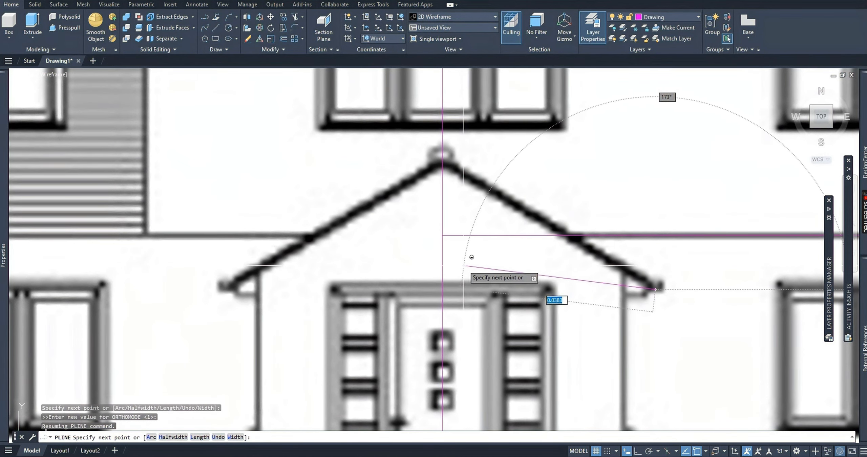
left_click(434, 155)
key("Escape")
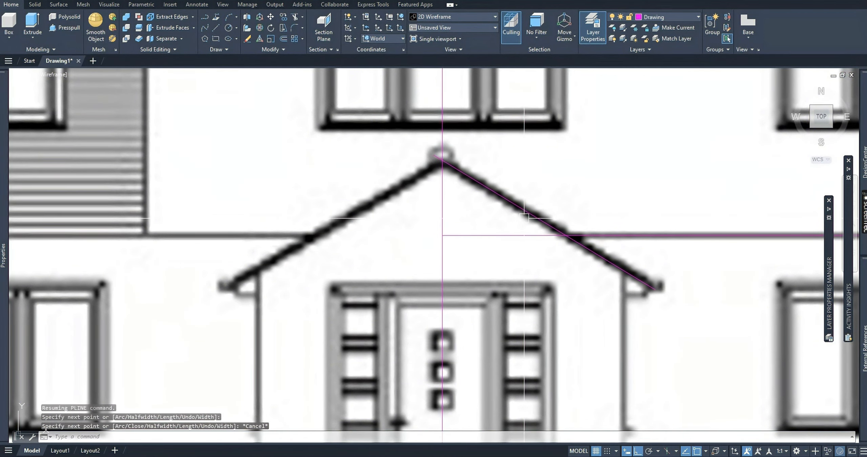
Trace the porch's right eave return with a stepped polyline from the roof tip, going inward, down and inward again past the porch wall.
scroll(497, 133, "down", 5)
scroll(481, 234, "up", 3)
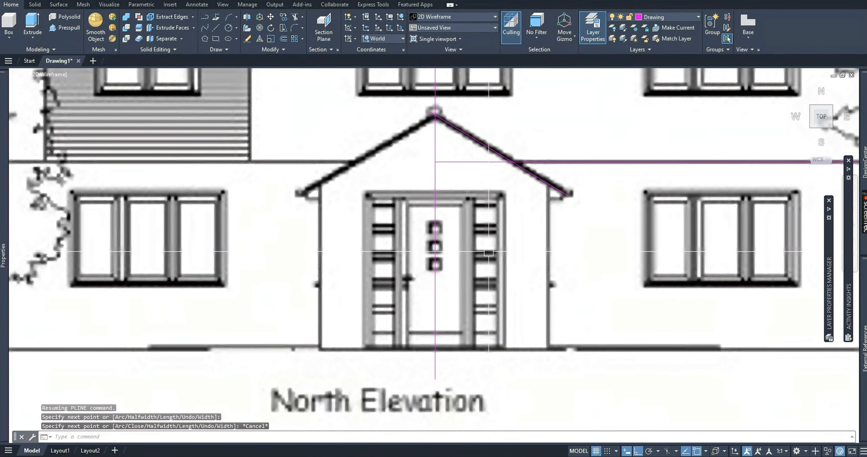
right_click(485, 250)
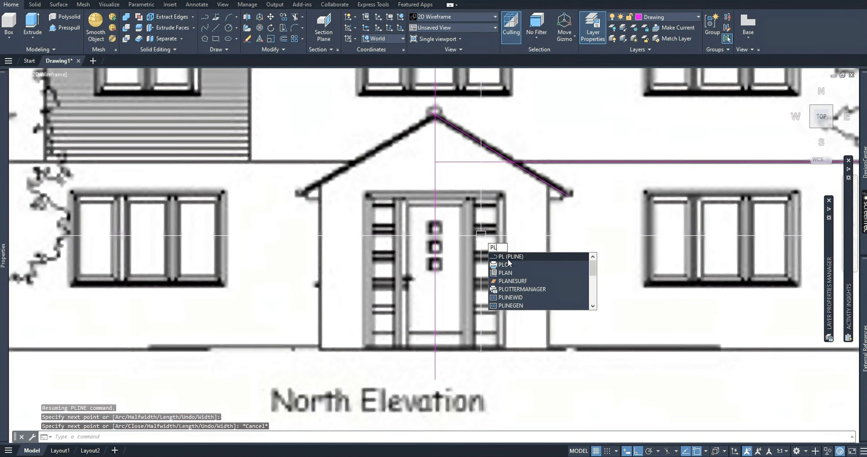
left_click(507, 256)
scroll(610, 162, "up", 4)
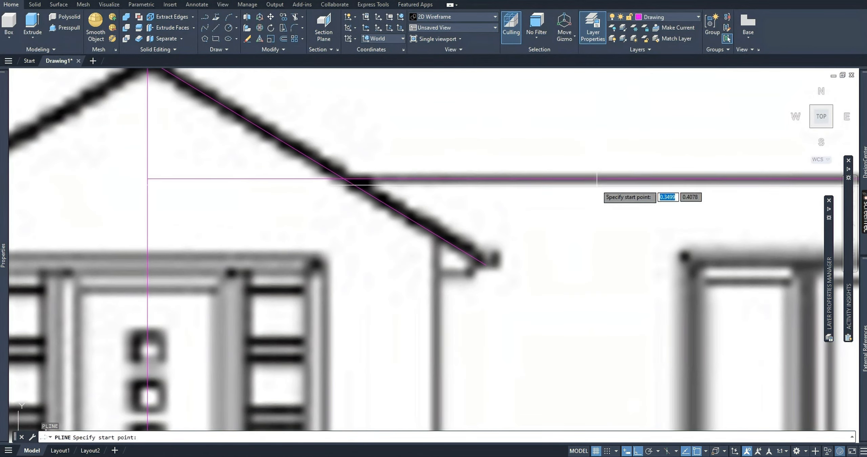
left_click(486, 264)
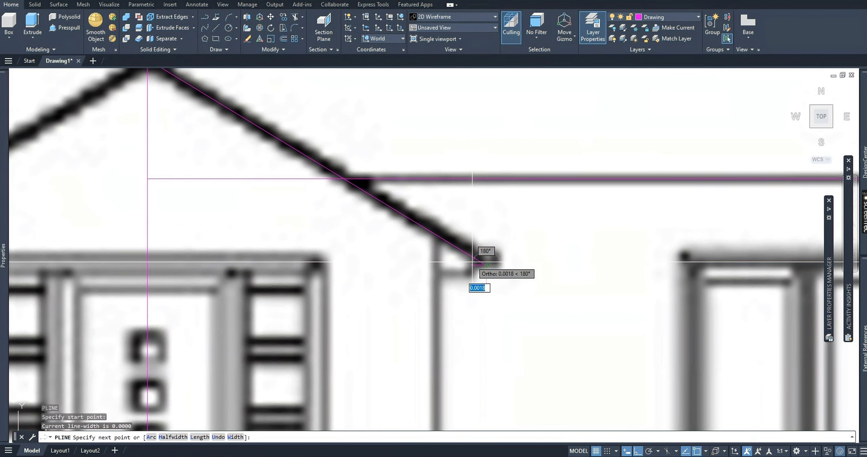
left_click(472, 262)
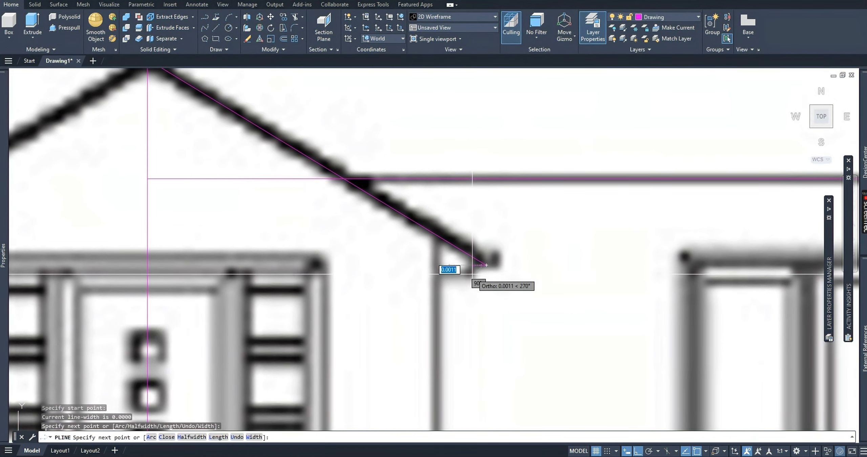
left_click(473, 274)
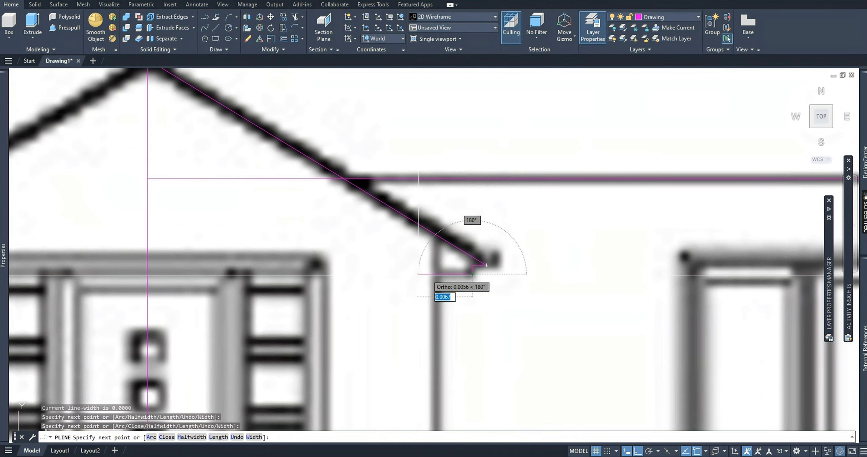
left_click(421, 274)
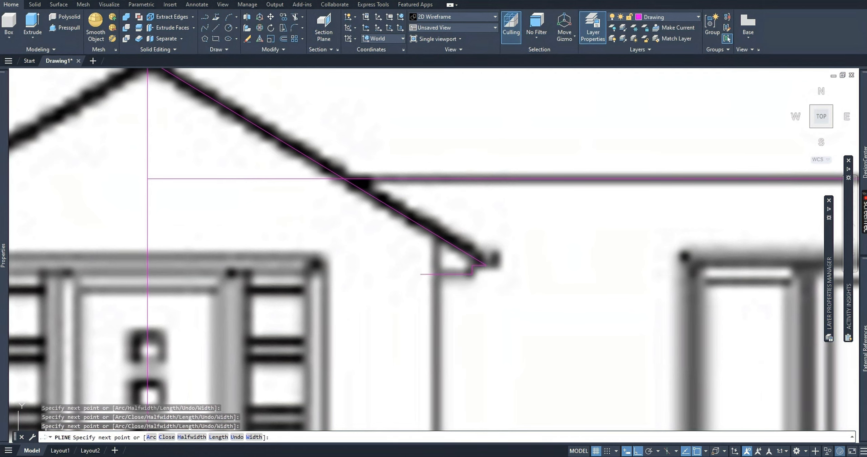
key("Escape")
Draw a vertical polyline along the porch's right wall, from the roof slope down past the ground line.
type("pl")
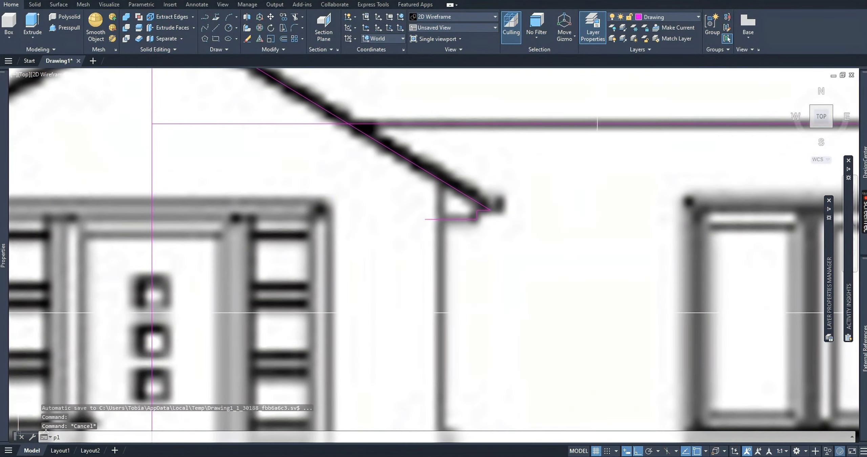
key("Return")
left_click(440, 161)
middle_click_drag(434, 355, 437, 205)
scroll(436, 210, "down", 3)
scroll(432, 249, "up", 1)
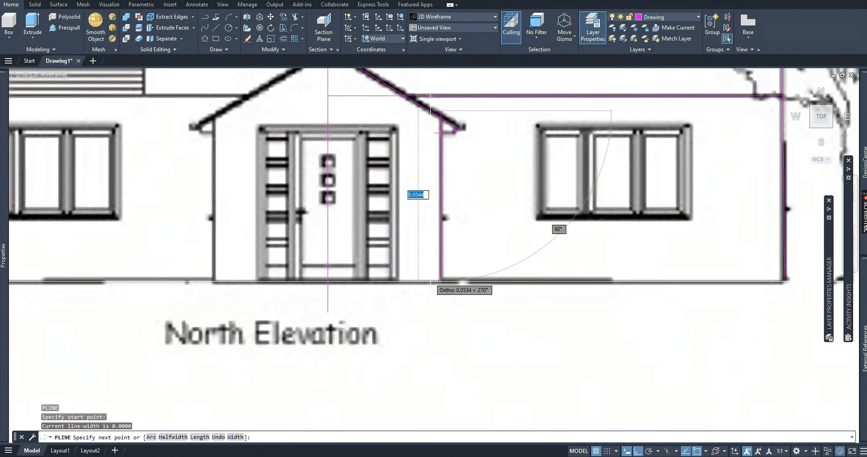
left_click(440, 301)
key("Escape")
key("Escape")
Copy the floor-line polyline about 0.0601 units straight down onto the house's ground line.
middle_click_drag(507, 288, 445, 264)
scroll(445, 264, "down", 4)
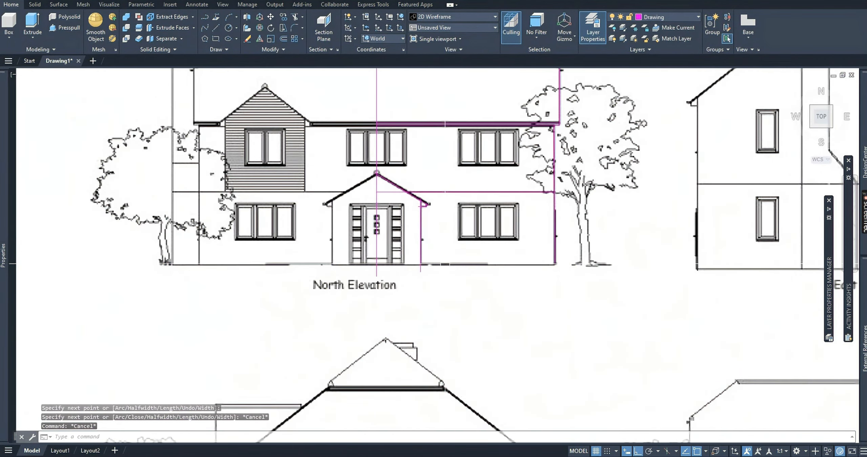
left_click(469, 192)
middle_click_drag(470, 191, 451, 193)
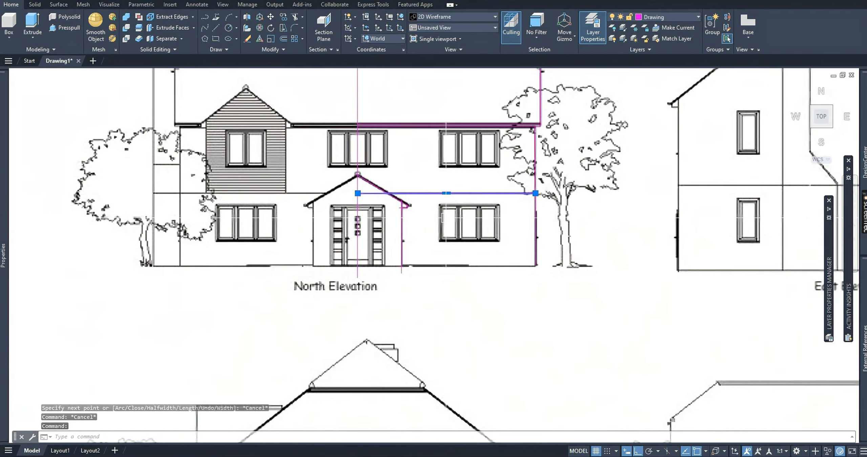
type("o")
key("Return")
left_click(592, 190)
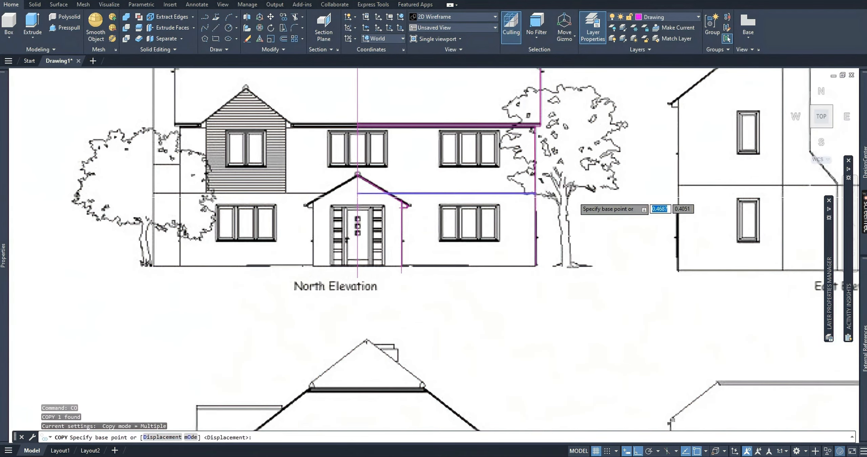
scroll(582, 230, "up", 4)
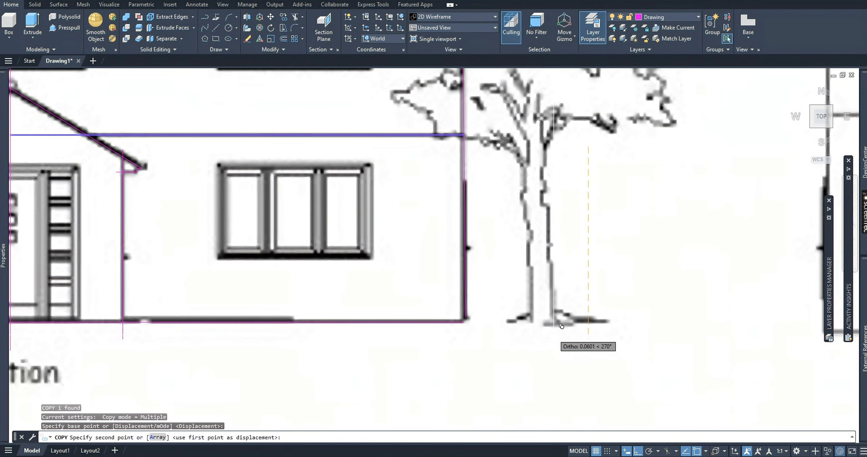
left_click(561, 326)
key("Escape")
key("Escape")
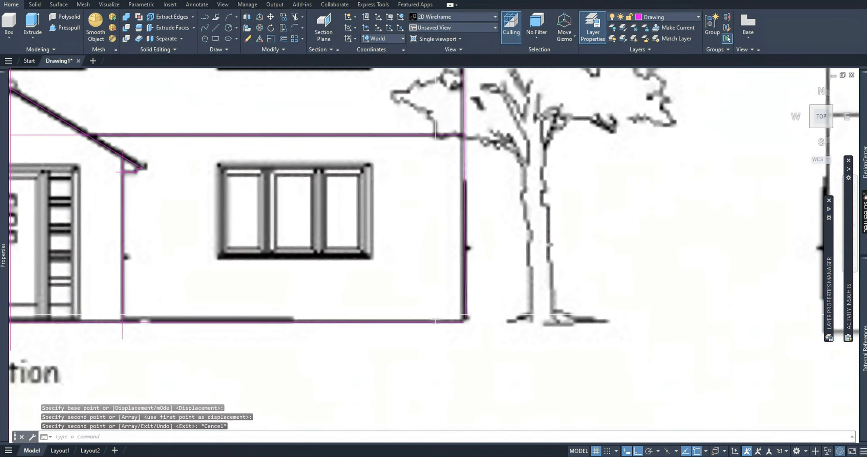
Trace the outer door frame with a polyline about 0.0240 units across its top from just left of the centre line, then down past the ground.
scroll(399, 322, "up", 5)
scroll(358, 201, "down", 5)
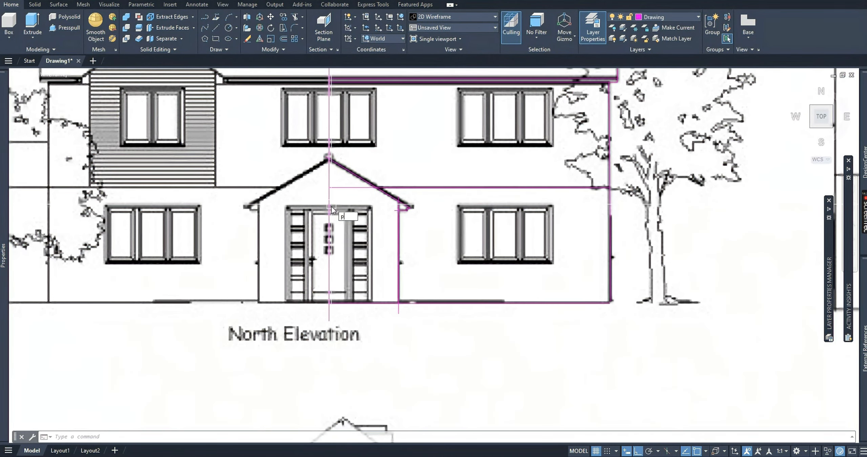
key("Return")
scroll(331, 205, "up", 8)
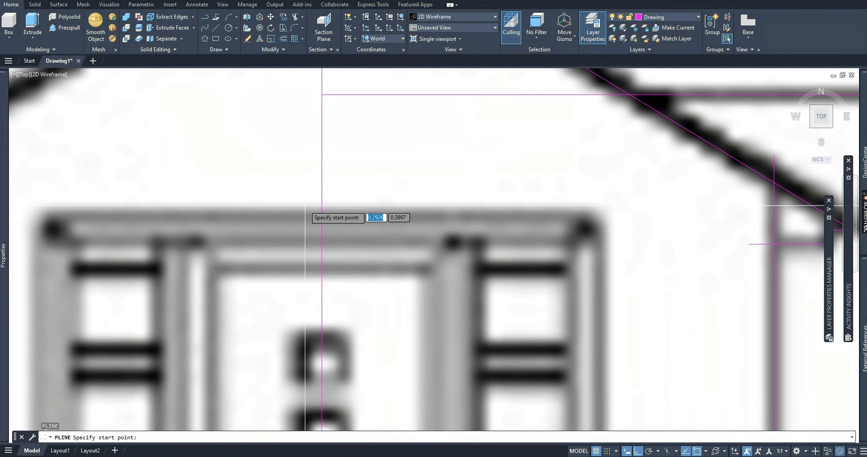
left_click(305, 205)
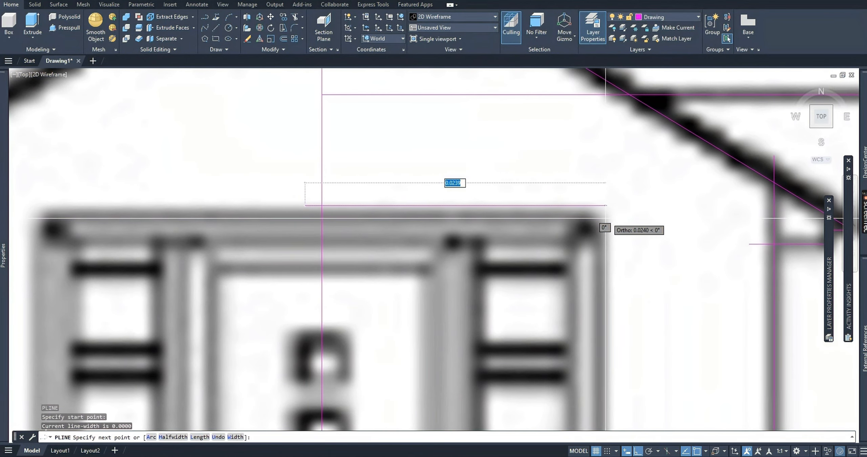
left_click(581, 222)
middle_click_drag(602, 279, 603, 224)
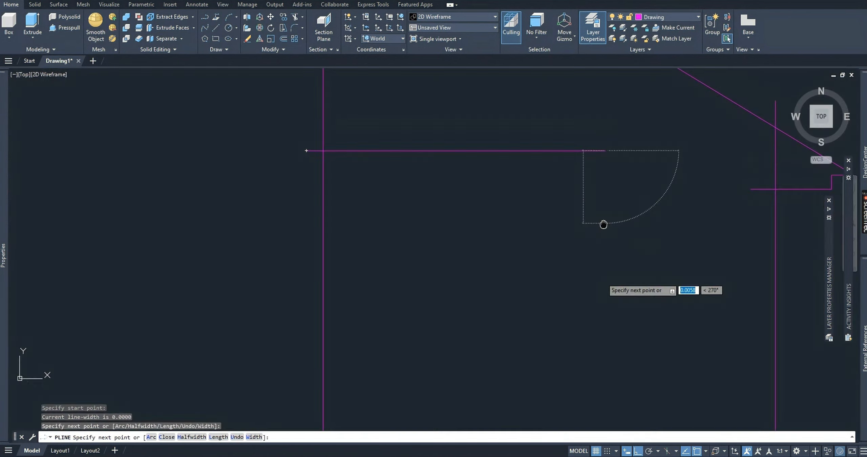
scroll(603, 224, "up", 6)
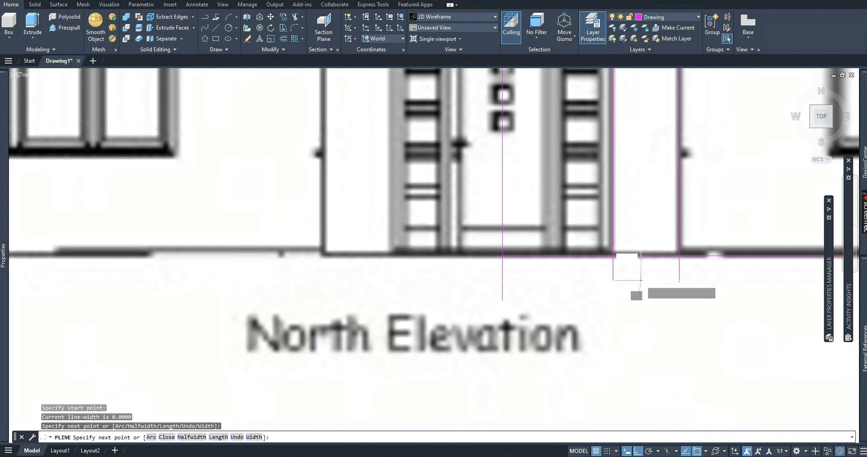
left_click(641, 281)
key("Escape")
key("Escape")
Copy the outer door-frame polyline diagonally down and inward onto the frame's inner edge, with Ortho off.
middle_click_drag(596, 148, 593, 227)
mouse_move(590, 119)
middle_mouse_down()
mouse_move(580, 150)
mouse_move(565, 134)
middle_mouse_up()
left_click(605, 96)
left_click(589, 127)
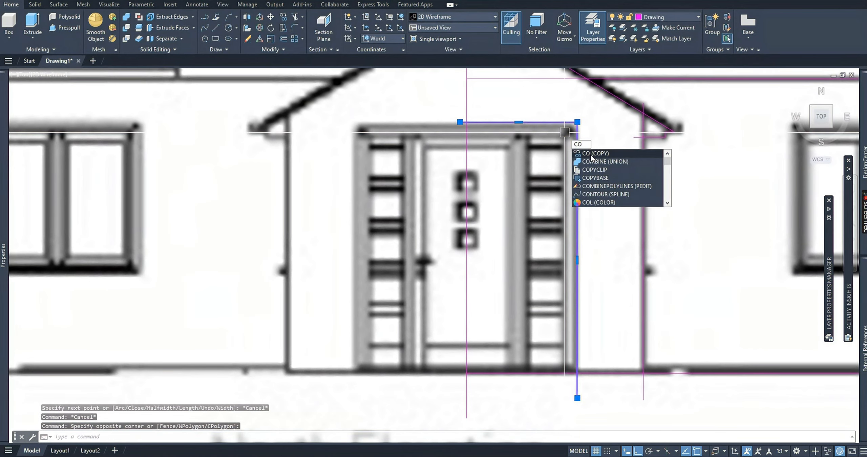
key("Return")
scroll(596, 130, "up", 4)
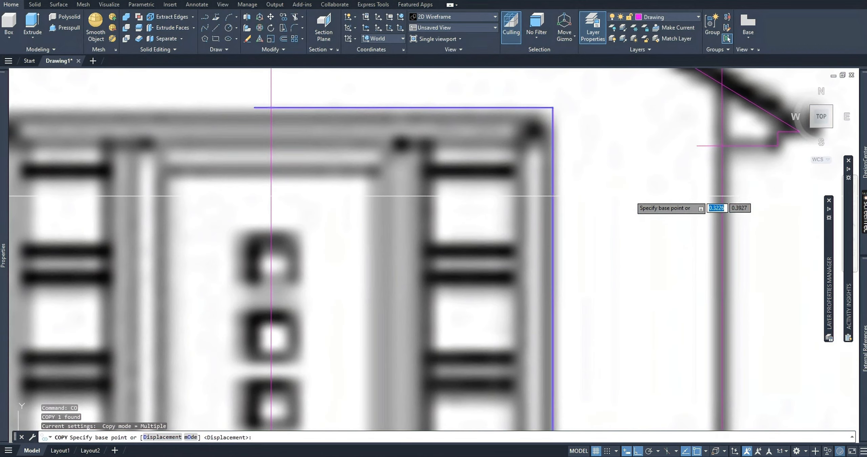
left_click(645, 201)
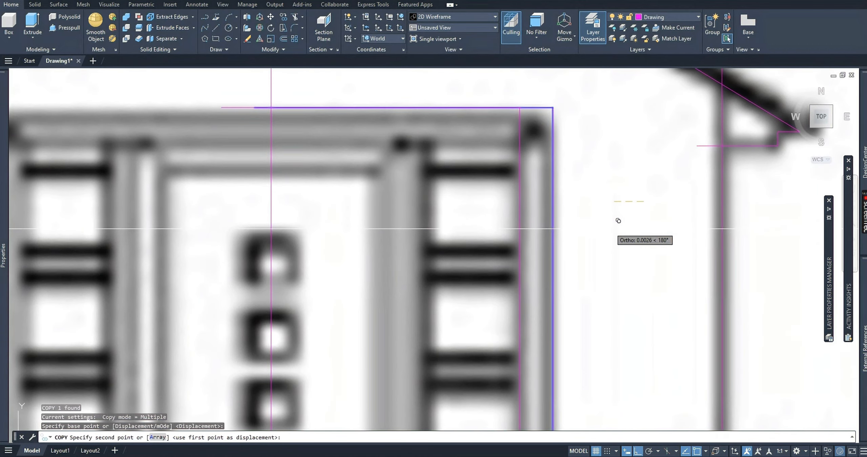
middle_click_drag(612, 231, 613, 202)
key("F8")
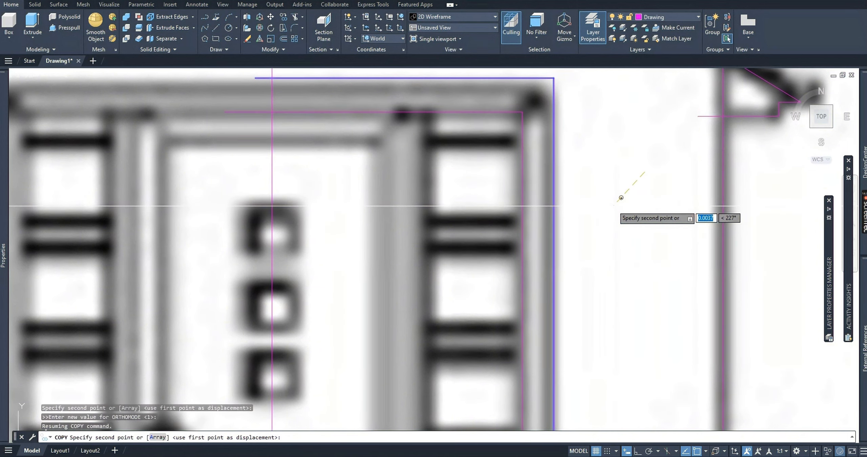
left_click(621, 198)
Copy the door-frame polyline further inward onto both edges of the post between the sidelight and the door leaf.
scroll(621, 193, "down", 4)
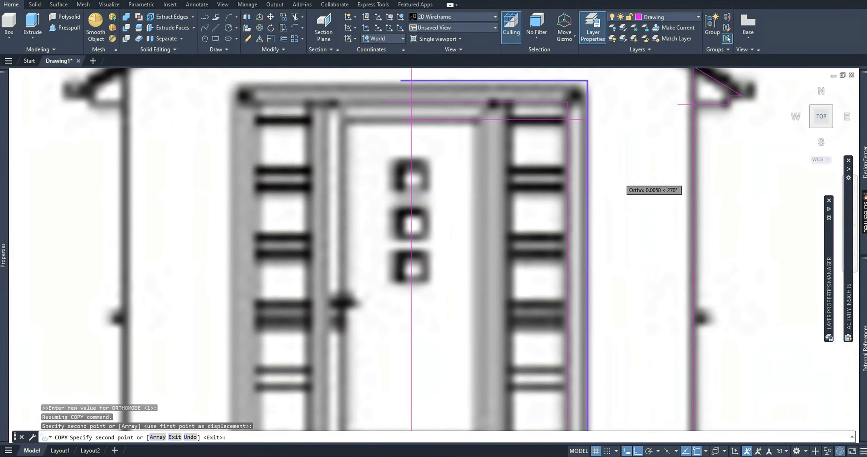
key("F8")
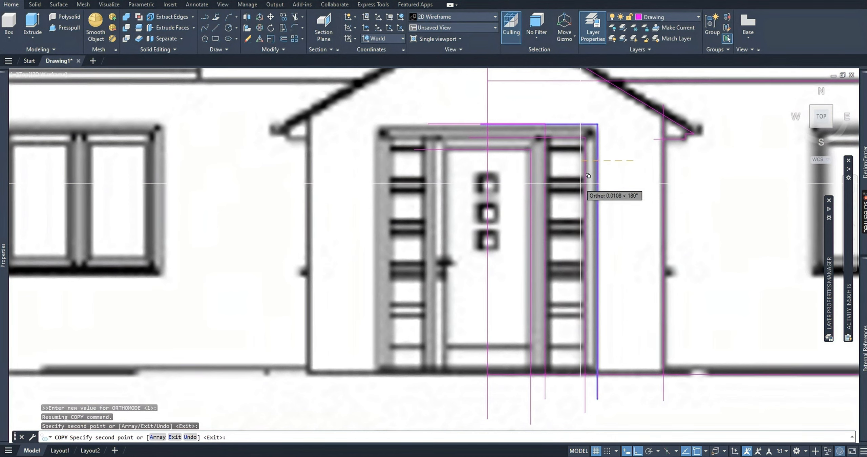
scroll(595, 166, "up", 4)
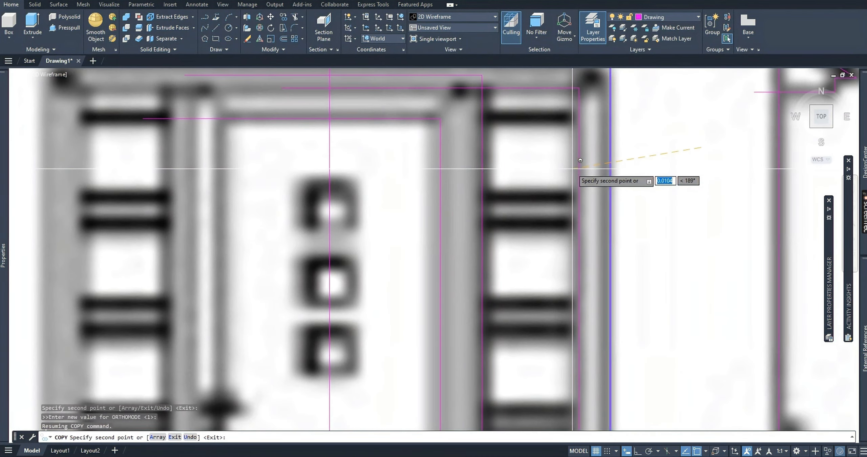
left_click(572, 168)
Draw a horizontal polyline about 0.0099 units long across the uppermost bar of the door's right sidelight.
type("pl")
key("Return")
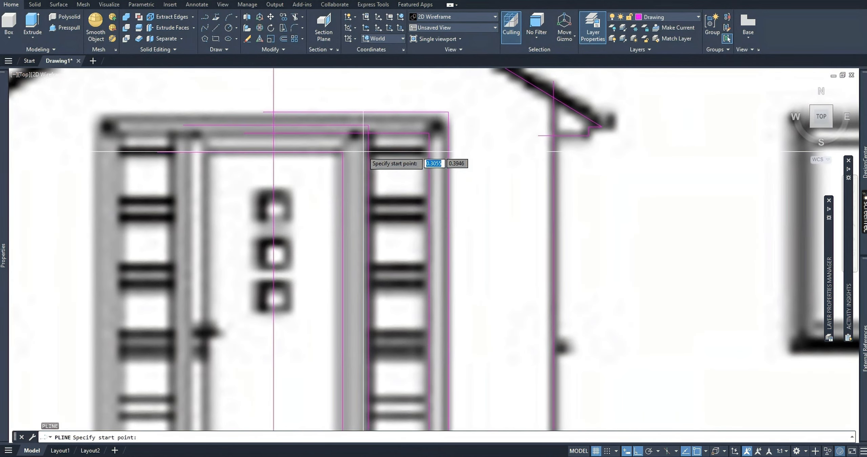
left_click(363, 151)
scroll(442, 149, "up", 2)
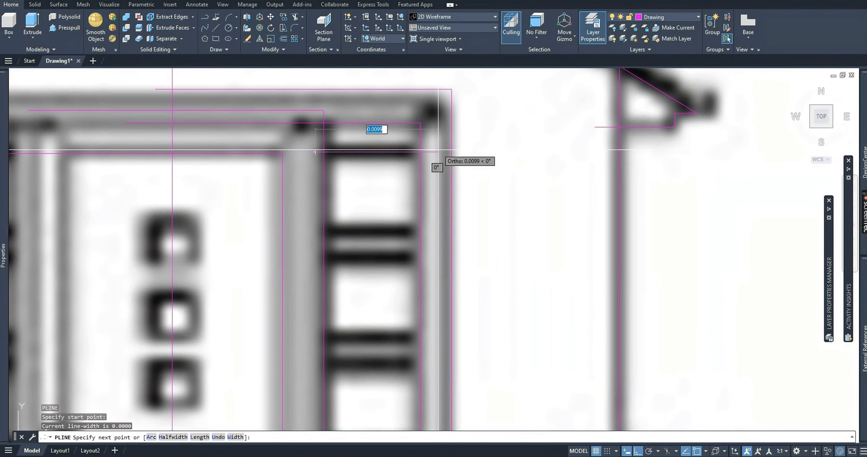
left_click(439, 150)
key("Escape")
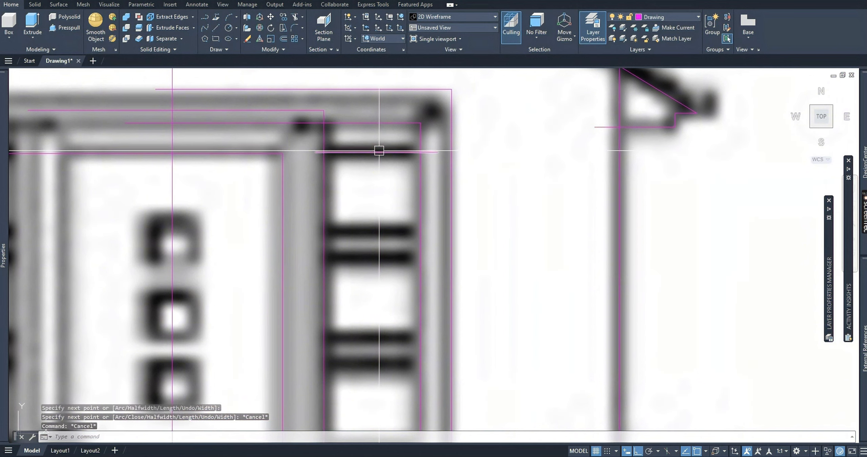
Copy the sidelight's top bar polyline straight down onto the edges of each lower glazing bar, down to the bottom rail.
left_click(379, 152)
type("co")
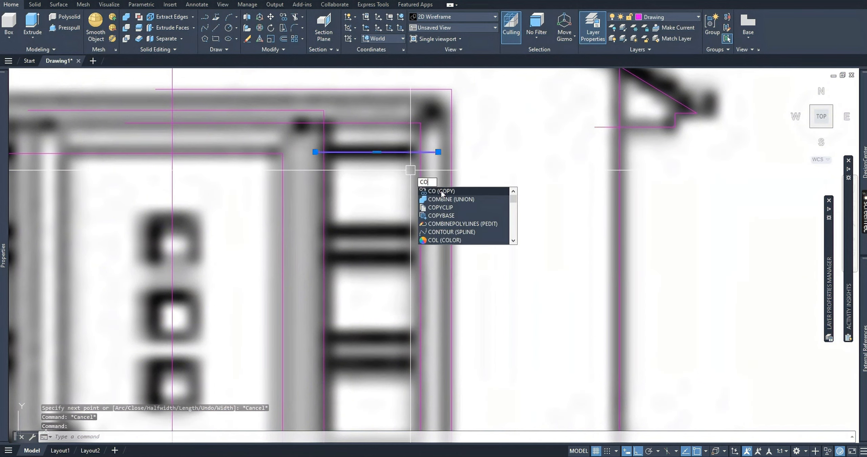
key("Return")
left_click(511, 164)
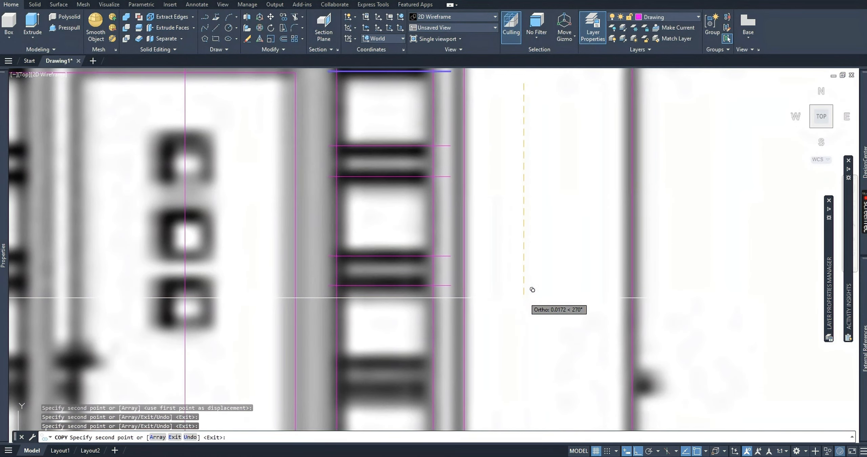
middle_click_drag(533, 290, 505, 181)
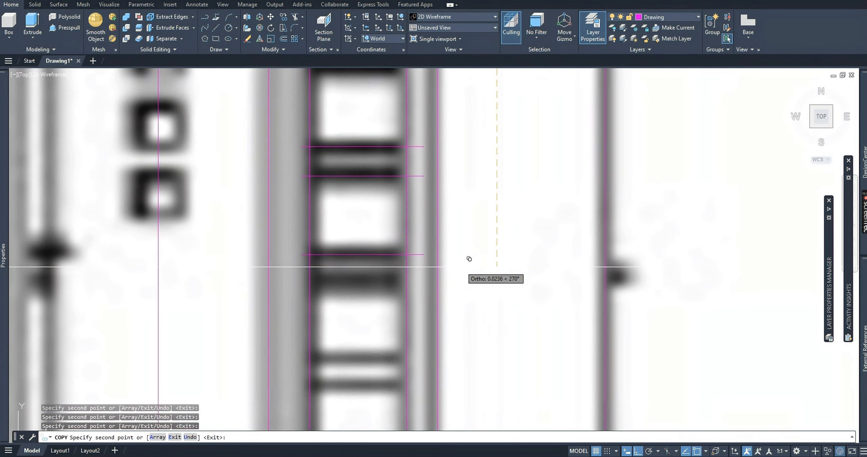
left_click(468, 363)
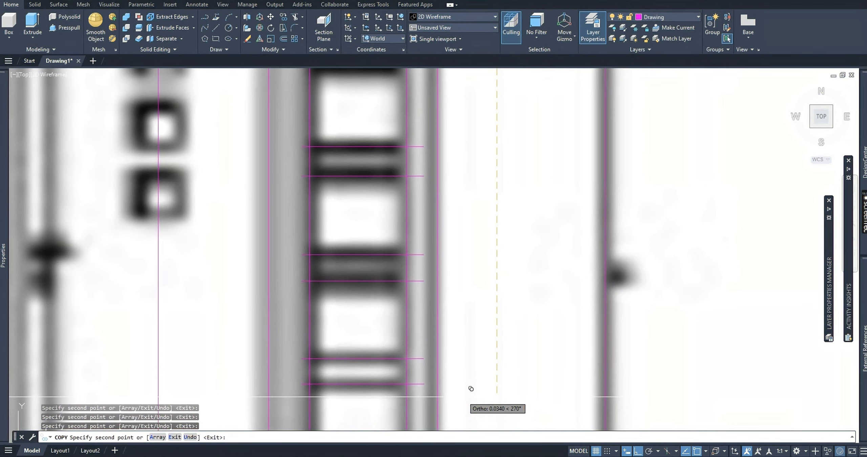
left_click(463, 397)
middle_click_drag(463, 394, 465, 287)
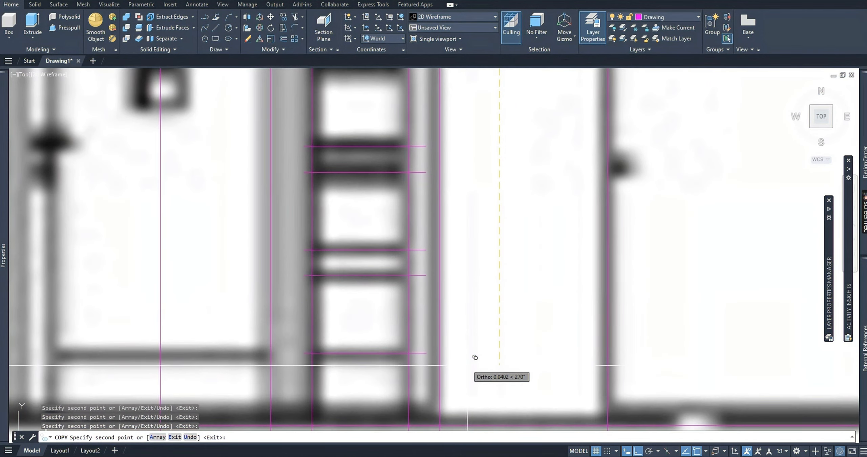
scroll(475, 359, "down", 4)
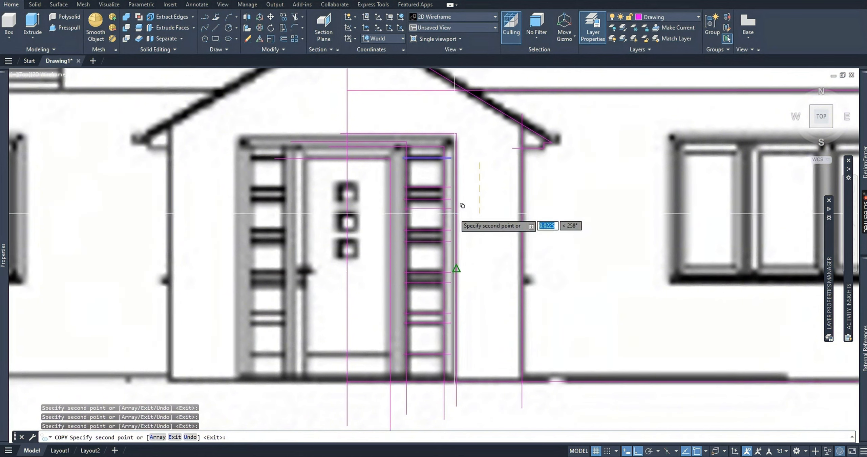
key("Escape")
key("Escape")
Trace the outer frame of the upper-floor window at the right end with a polyline about 0.0485 units wide and 0.0291 units high.
scroll(398, 165, "down", 4)
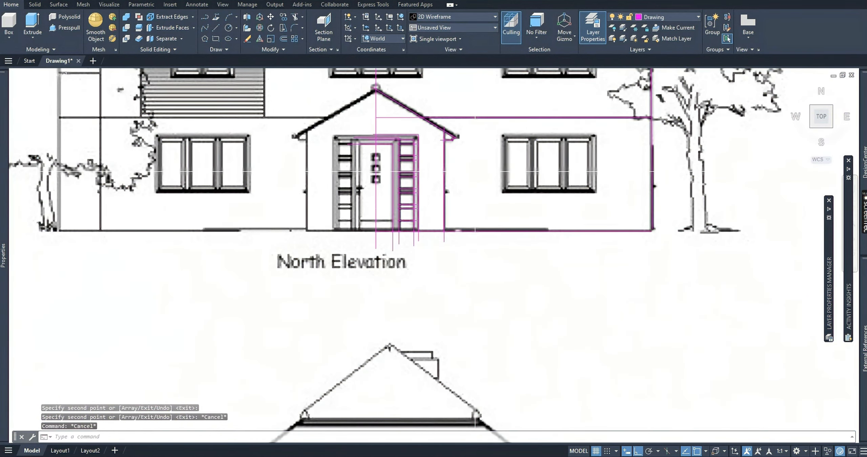
scroll(496, 307, "down", 2)
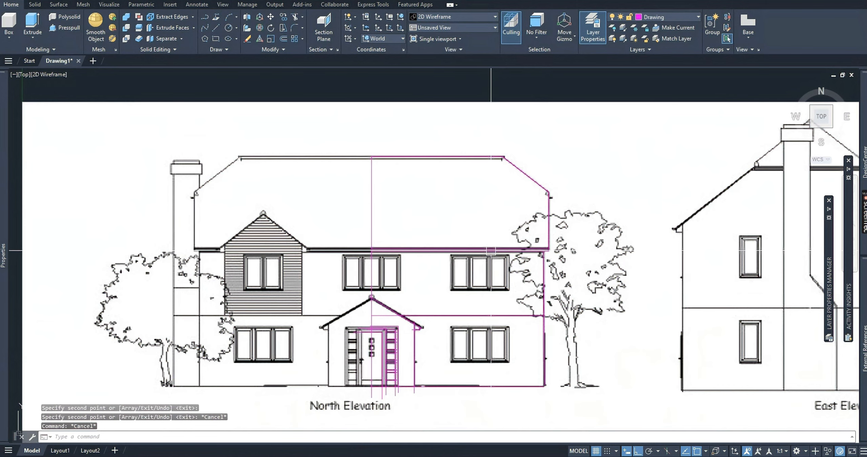
scroll(491, 251, "up", 4)
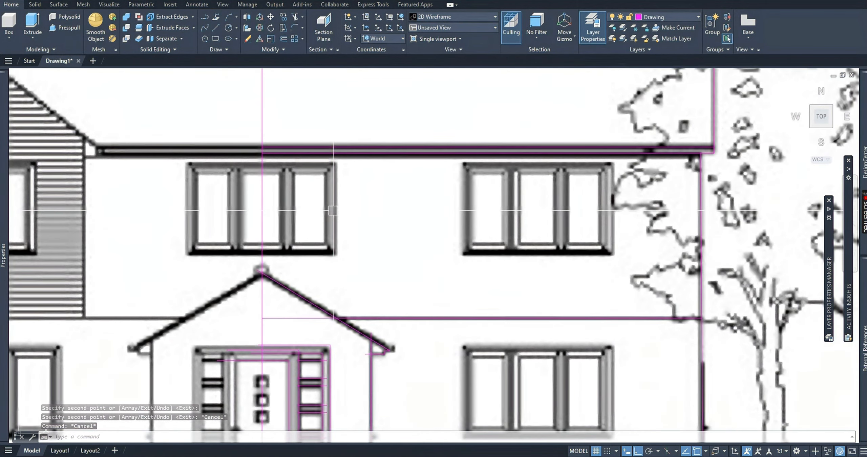
type("PL")
left_click(383, 232)
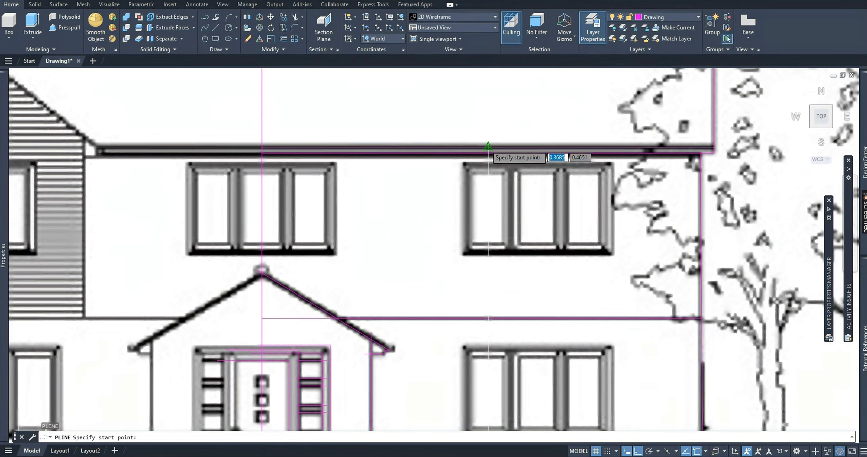
scroll(455, 164, "up", 3)
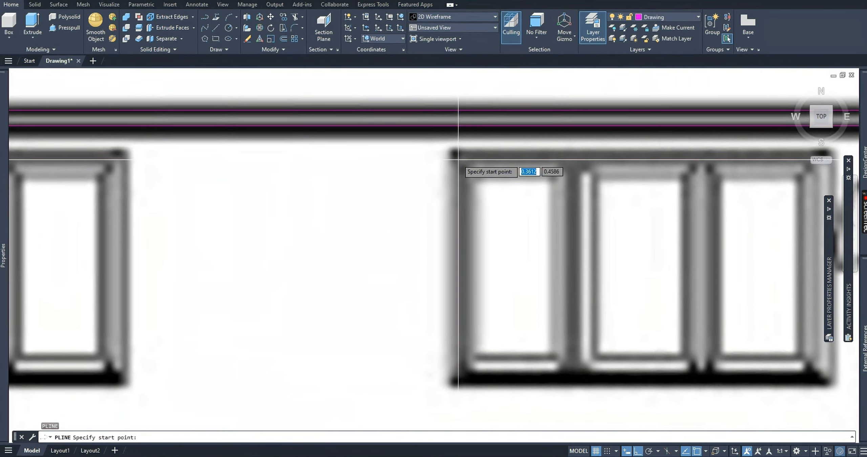
left_click(458, 157)
middle_click_drag(596, 173, 378, 149)
scroll(377, 149, "down", 2)
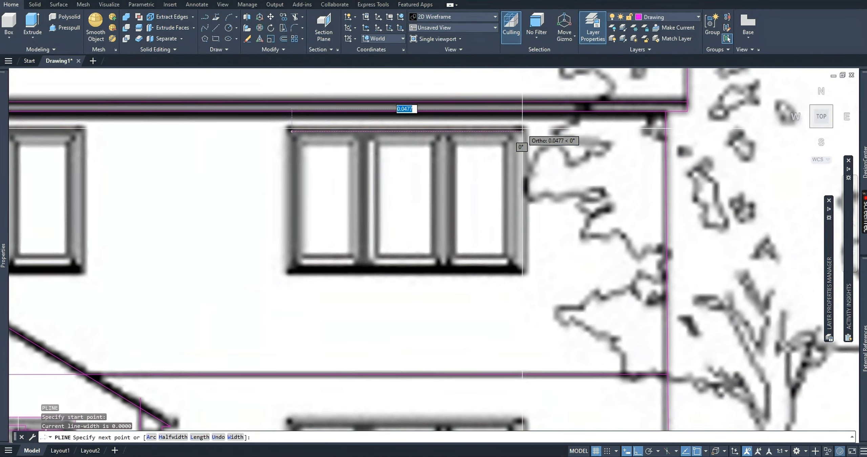
scroll(523, 149, "up", 4)
scroll(526, 132, "down", 2)
scroll(526, 132, "down", 2)
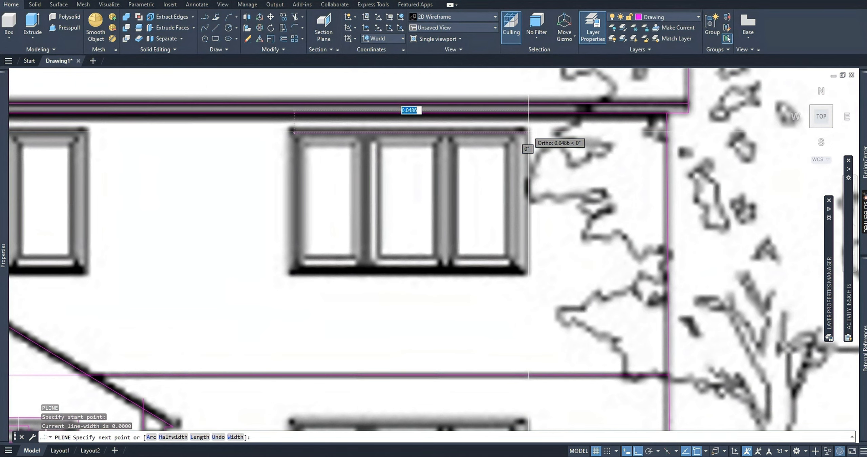
scroll(527, 132, "up", 2)
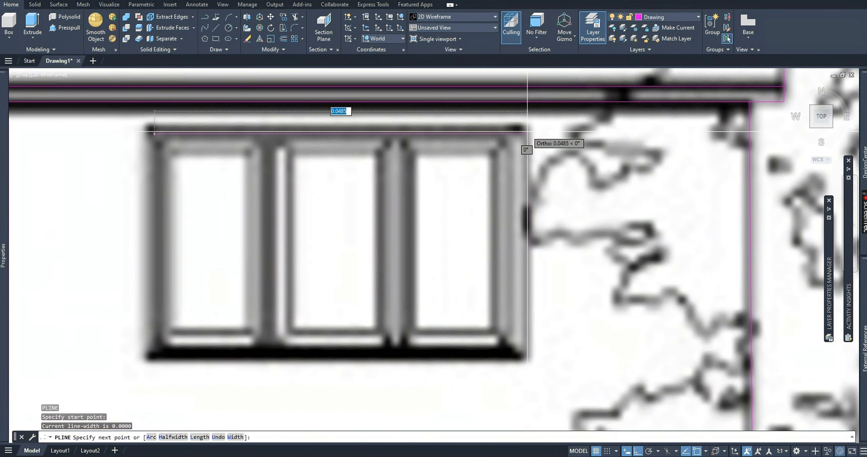
left_click(527, 132)
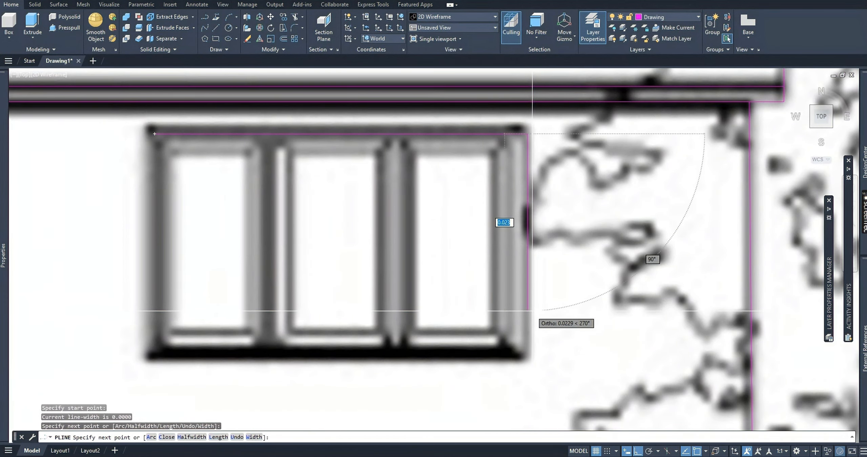
left_click(526, 357)
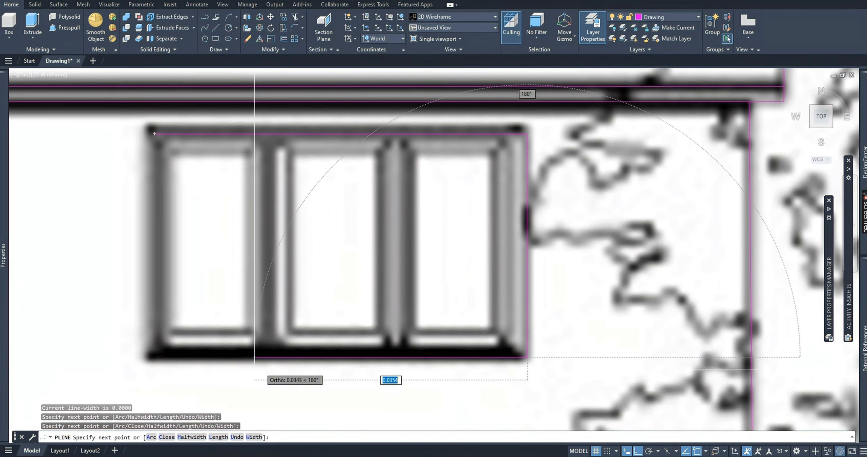
left_click(153, 358)
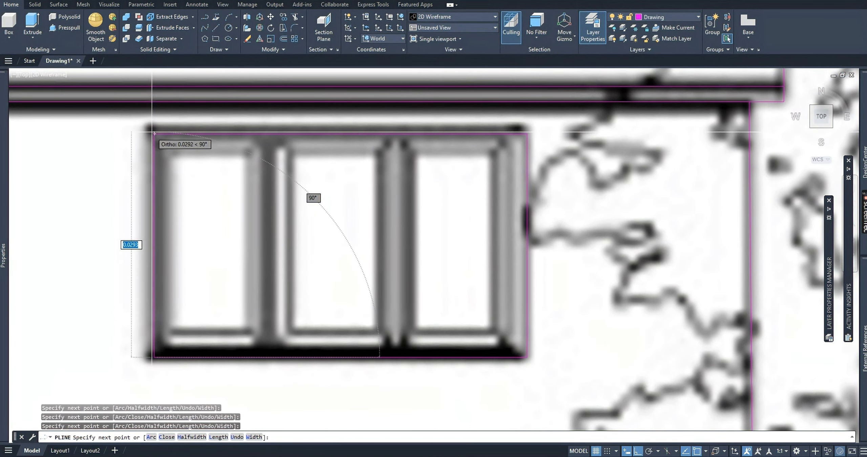
left_click(153, 130)
key("Escape")
key("Escape")
Stretch the open end of the window outline onto its starting point at the frame's upper-left corner.
left_click(154, 132)
scroll(154, 132, "up", 4)
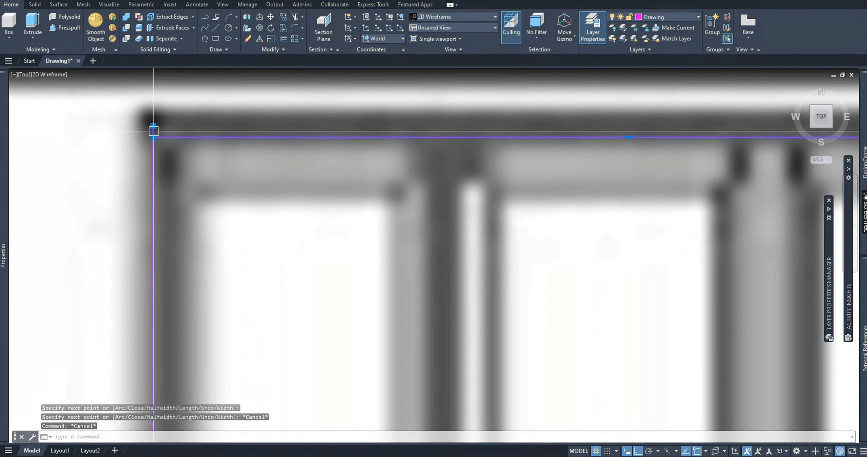
left_click(153, 126)
key("Escape")
key("Escape")
scroll(271, 203, "down", 5)
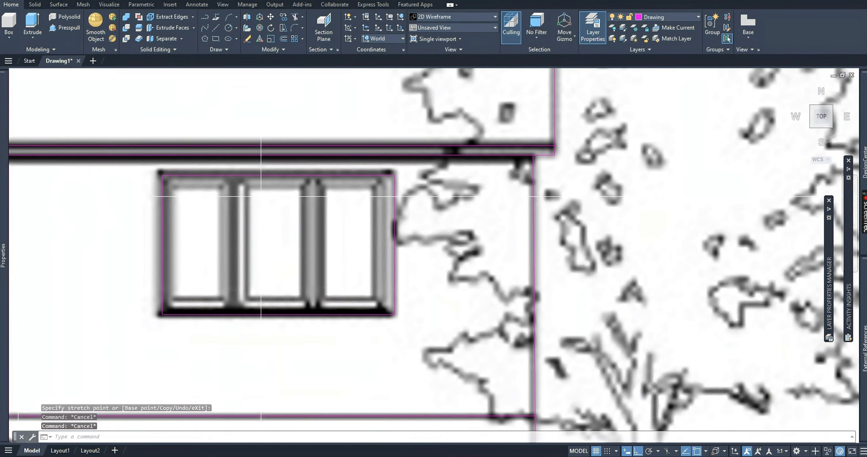
Draw a vertical polyline through the post between the window's left and middle panes, from just above the frame to just below it.
scroll(274, 203, "up", 2)
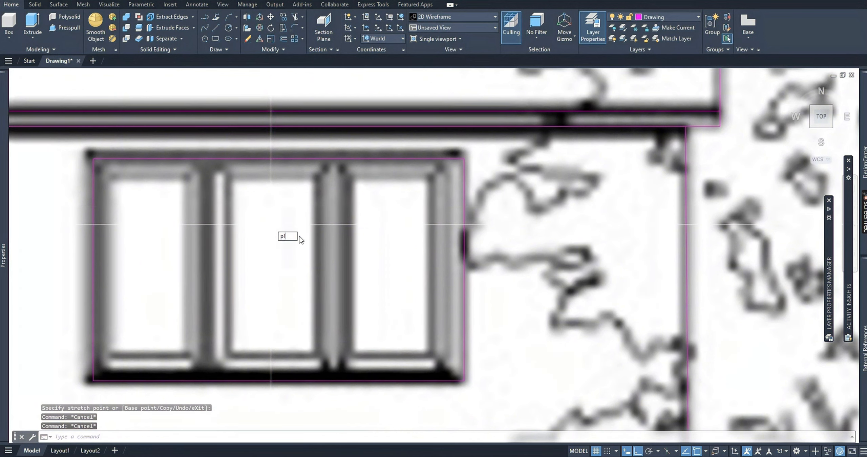
type("pl")
key("Return")
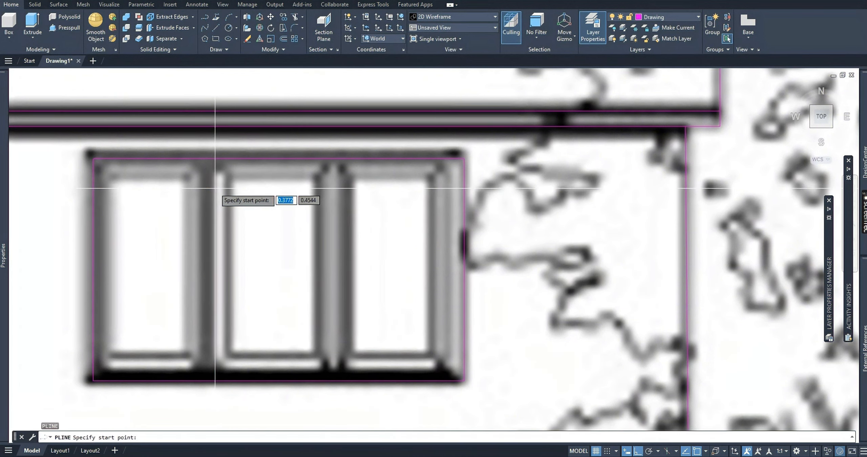
left_click(209, 152)
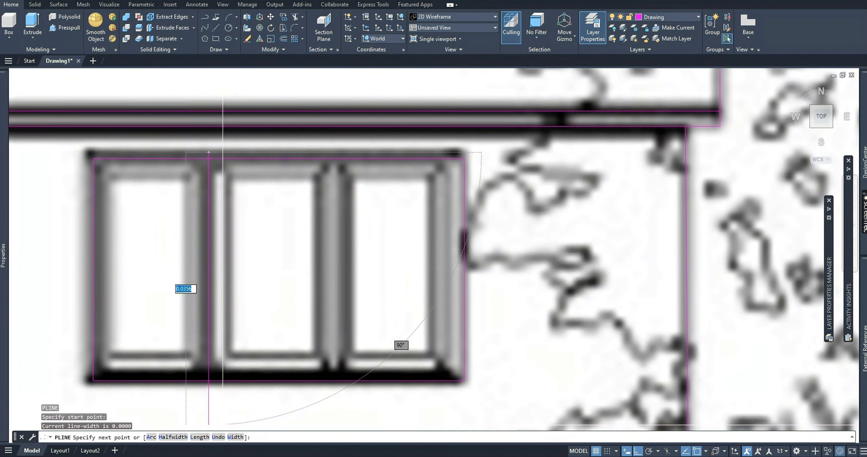
left_click(209, 401)
key("Escape")
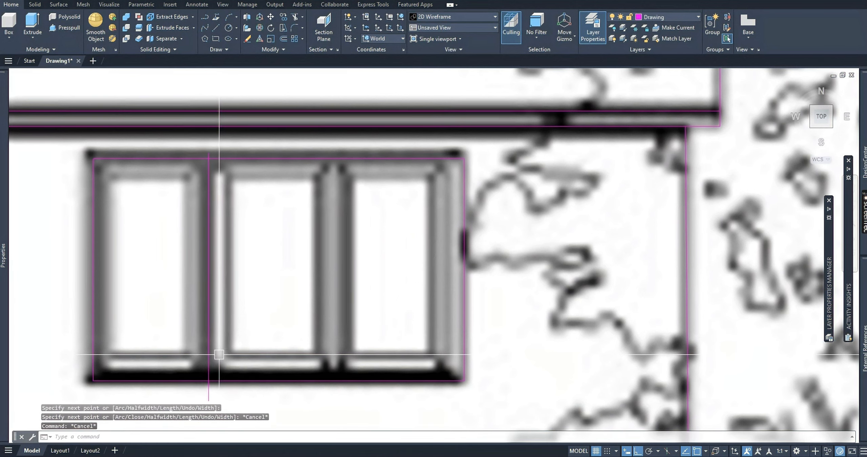
Copy the vertical polyline horizontally onto both edges of the window's right-hand post and the right pane's outer edge.
left_click(209, 352)
type("CO")
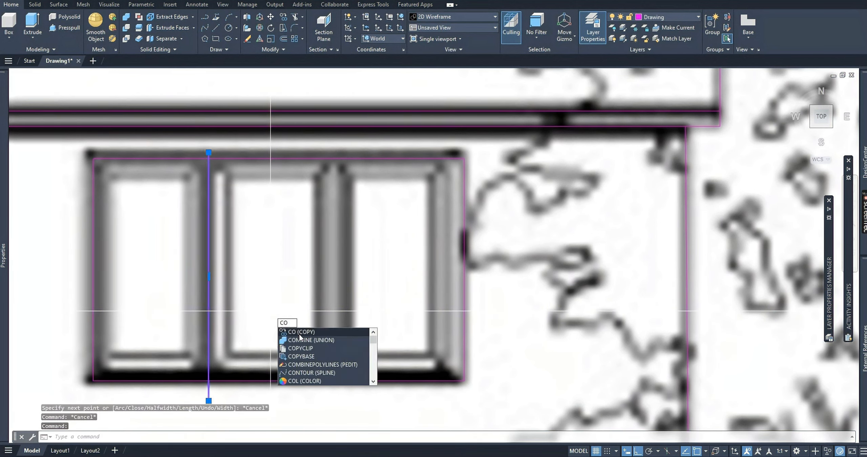
key("Return")
left_click(244, 234)
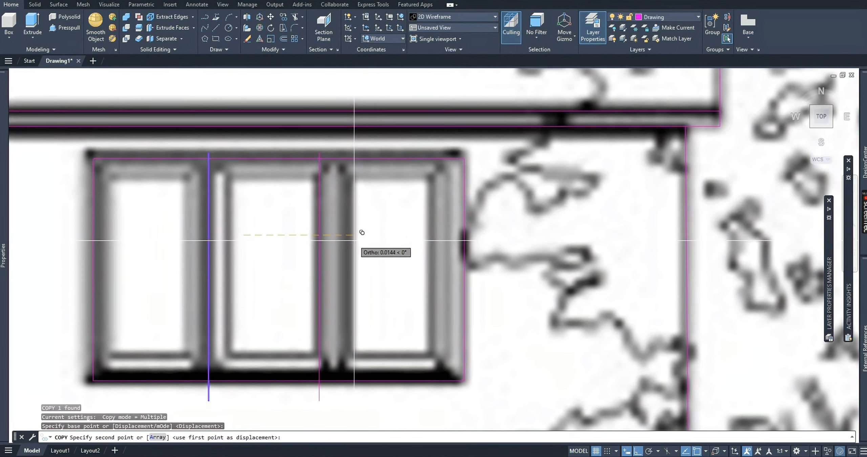
left_click(354, 240)
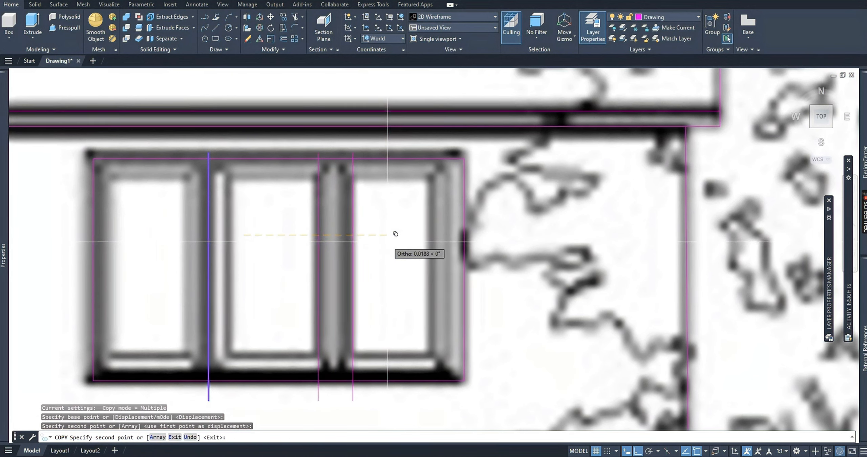
left_click(433, 242)
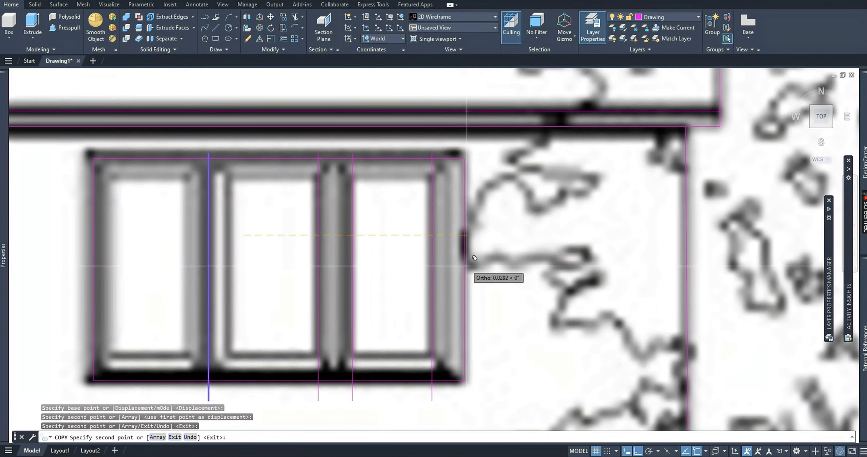
Copy the vertical polyline onto the middle pane's left edge and both side edges of the left pane, and delete the original.
mouse_move(4, 255)
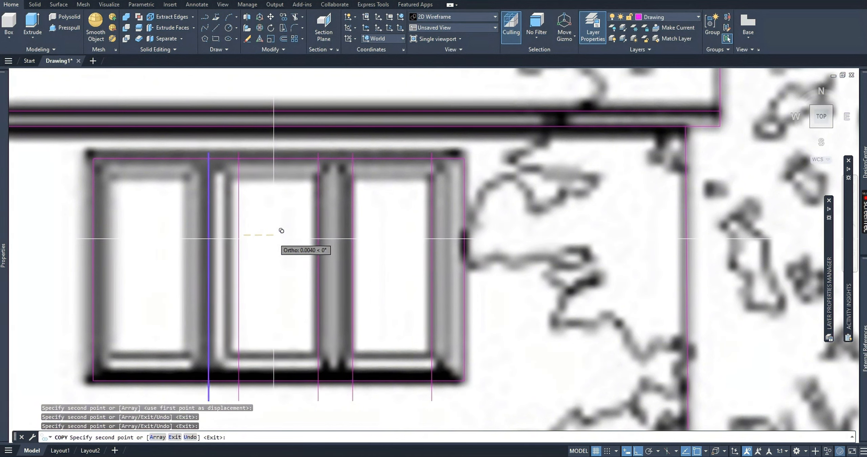
left_click(263, 240)
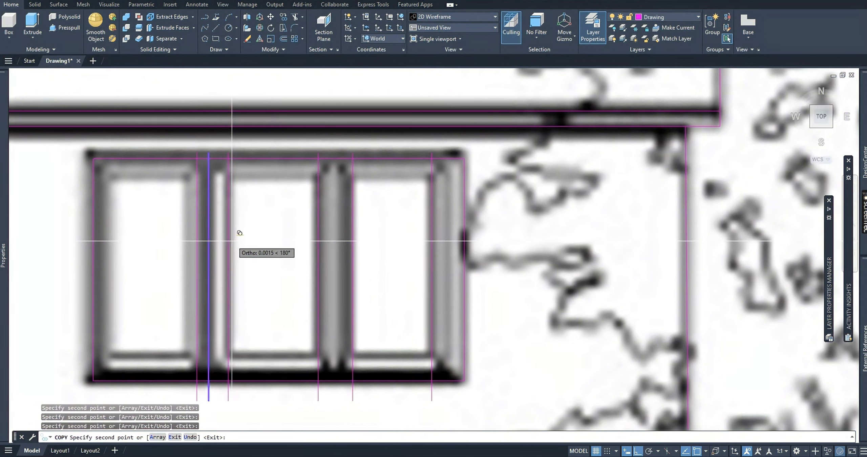
left_click(232, 234)
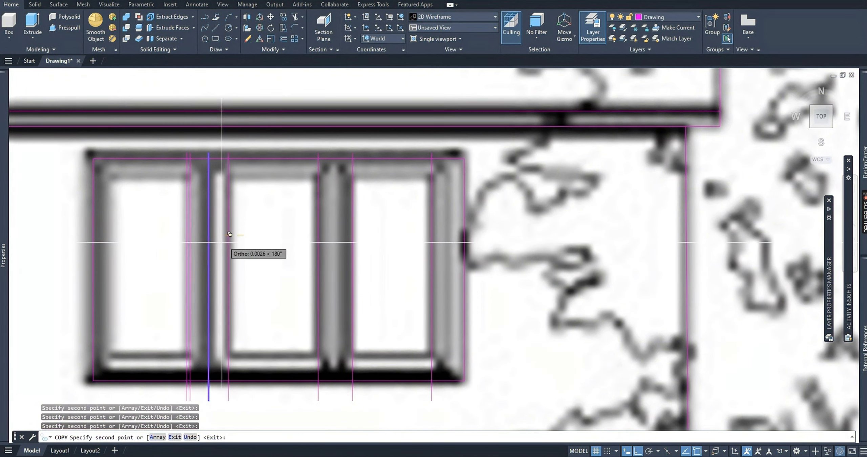
left_click(148, 247)
key("Escape")
key("Escape")
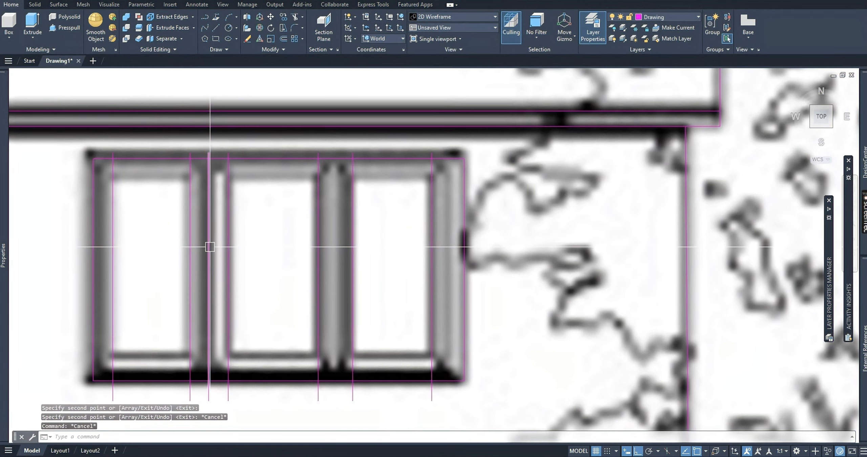
left_click(208, 247)
key("Delete")
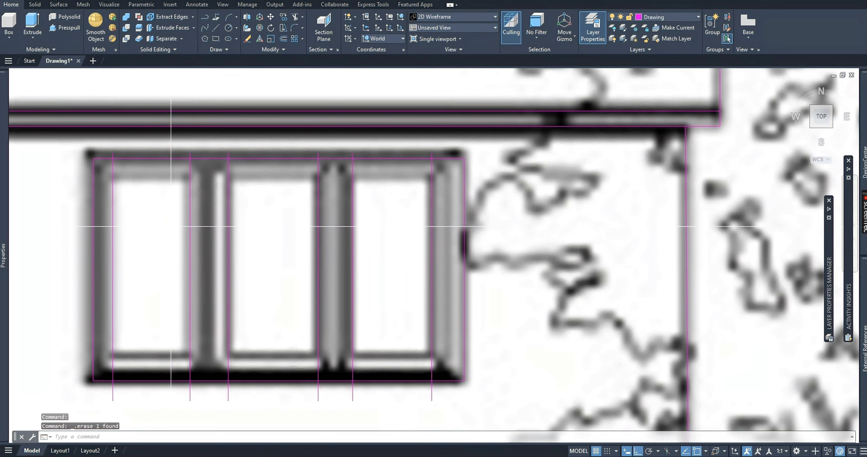
Draw a horizontal polyline along the tops of the window's three panes, from just beyond the left pane to just beyond the right pane.
type("pl")
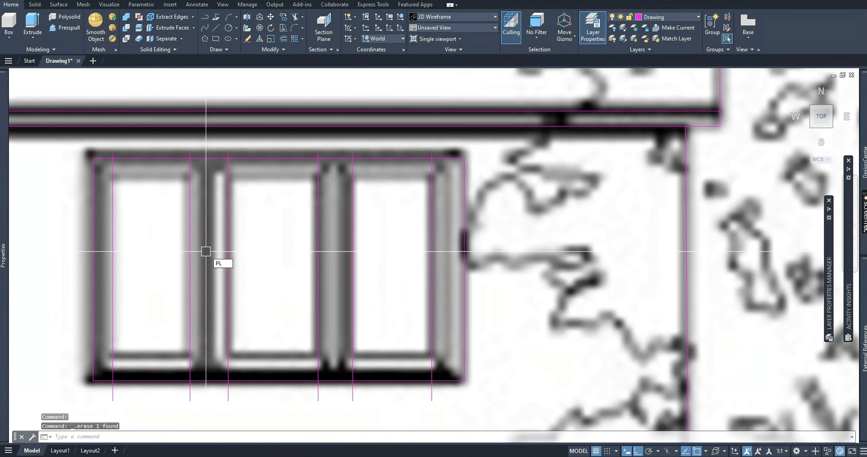
key("Return")
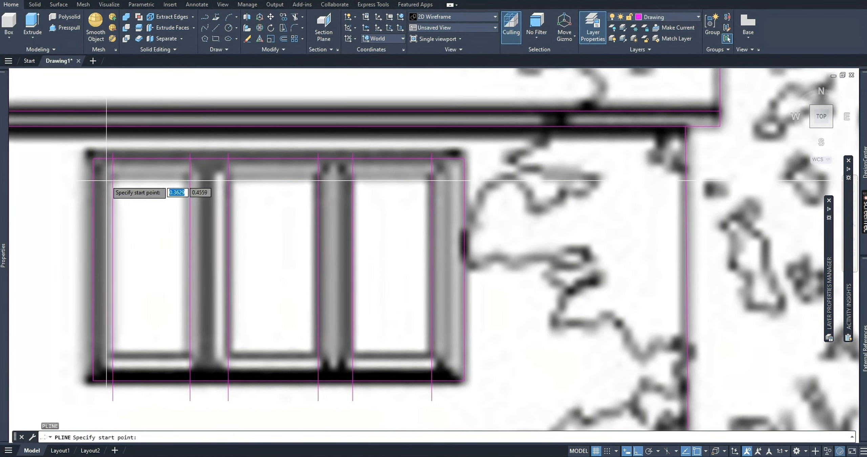
left_click(106, 181)
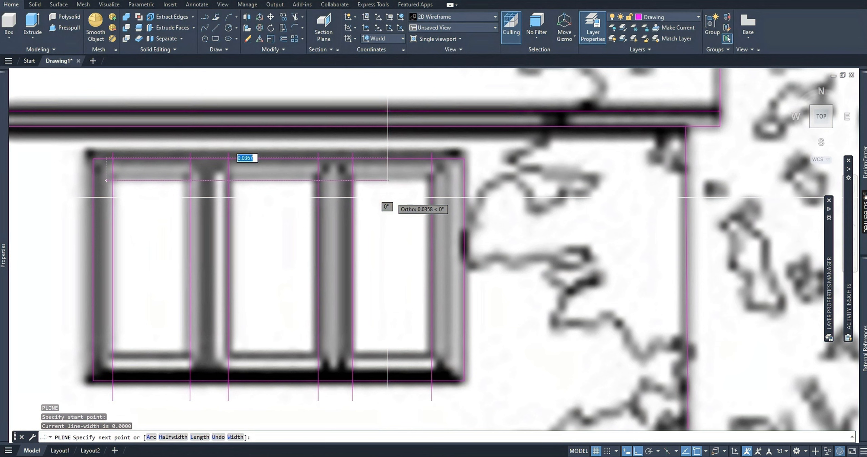
left_click(435, 189)
key("Escape")
key("Escape")
Copy the horizontal polyline straight down onto the bottom edge of the three window panes.
left_click(386, 180)
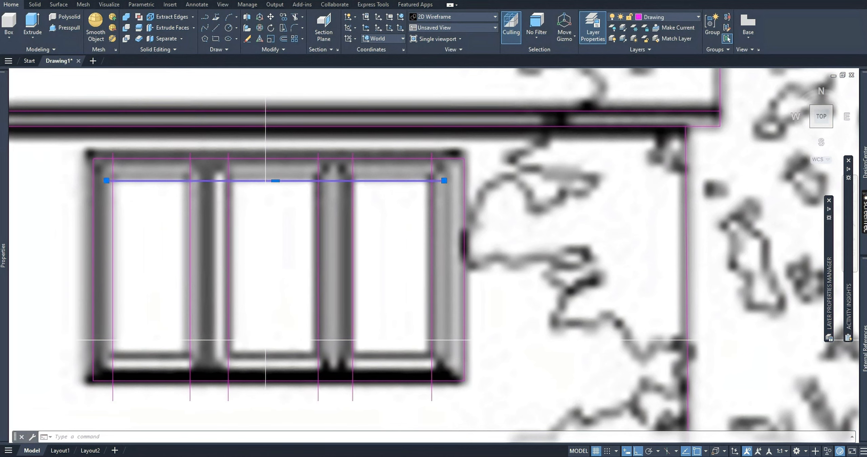
type("co")
key("Return")
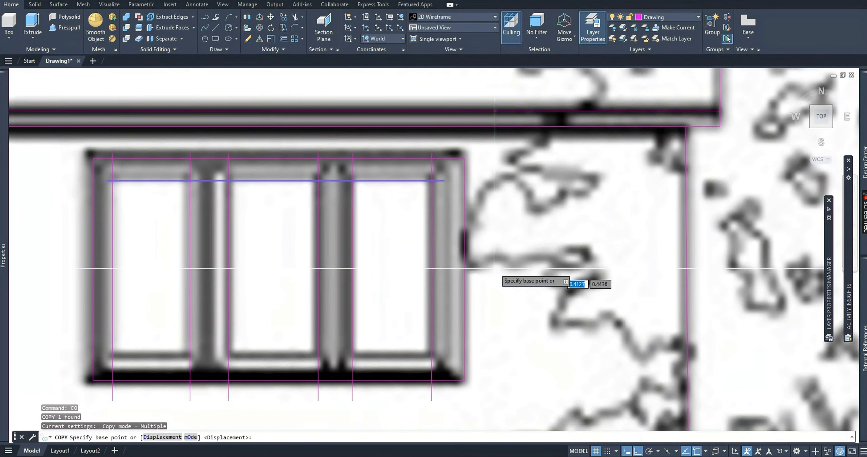
left_click(564, 172)
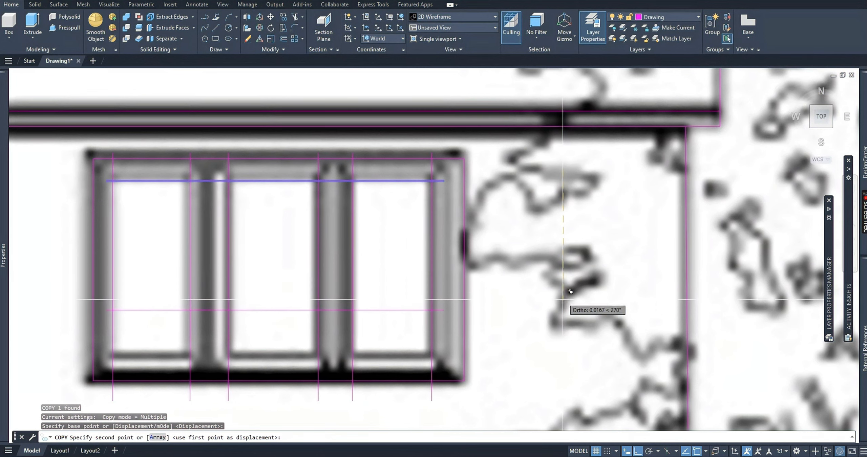
key("Escape")
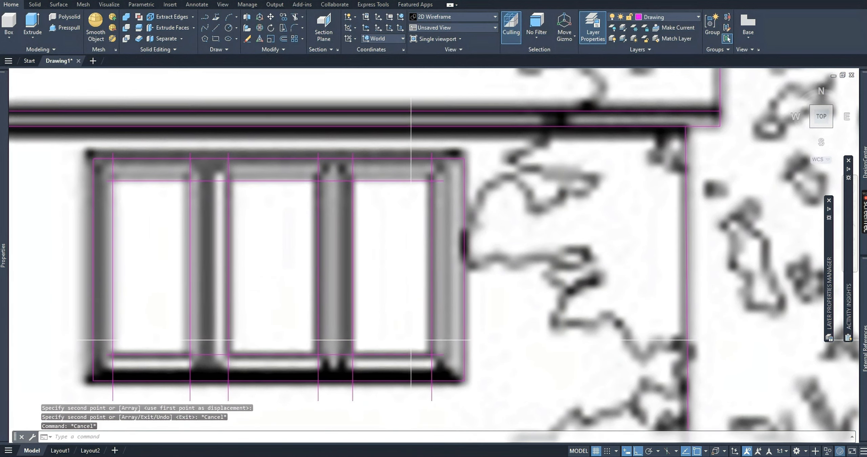
middle_click_drag(256, 329, 274, 312)
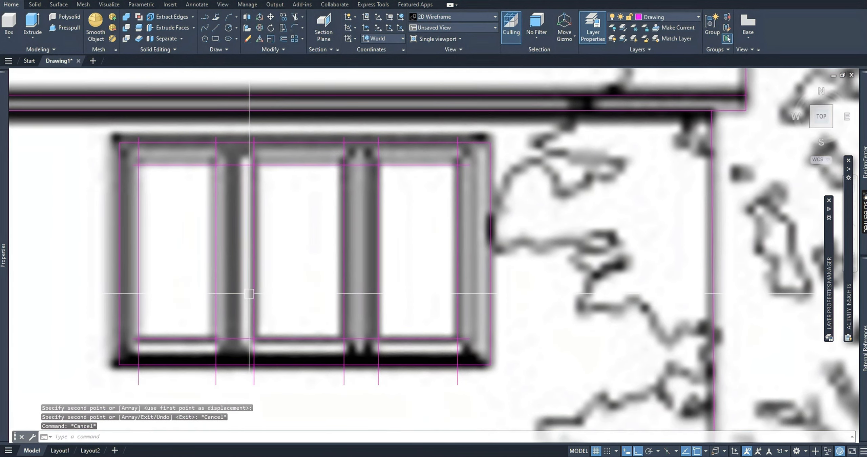
scroll(158, 264, "down", 3)
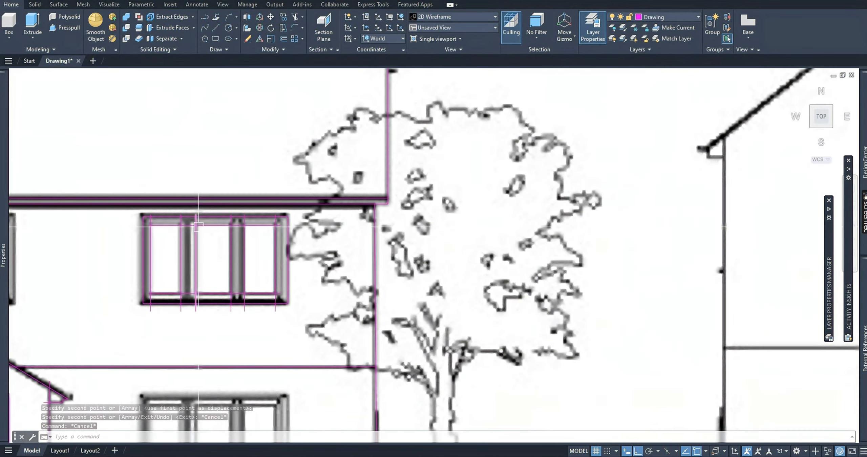
scroll(179, 255, "up", 3)
mouse_move(140, 248)
middle_mouse_down()
mouse_move(181, 265)
mouse_move(239, 264)
middle_mouse_up()
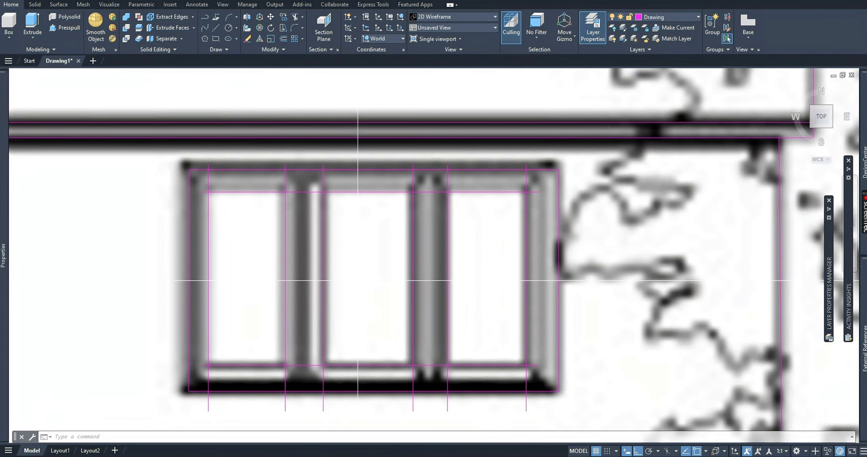
scroll(357, 280, "down", 4)
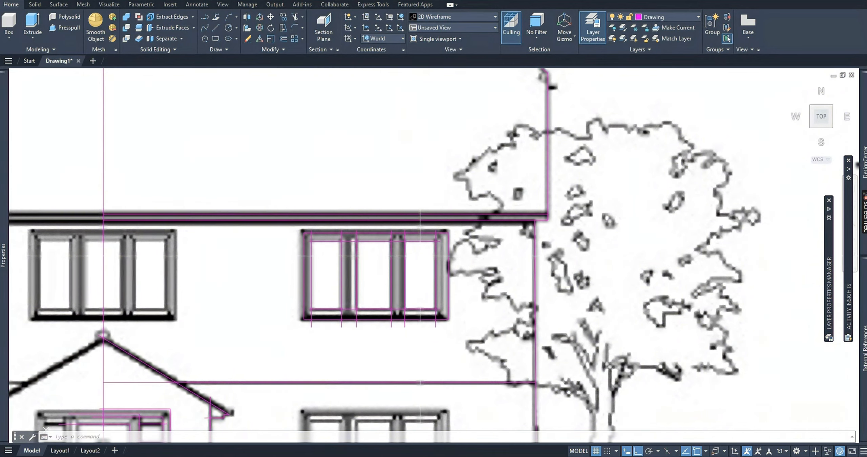
Trim the vertical lines between the pane tops and the frame's top edge, including the stubs above the frame.
scroll(420, 256, "up", 2)
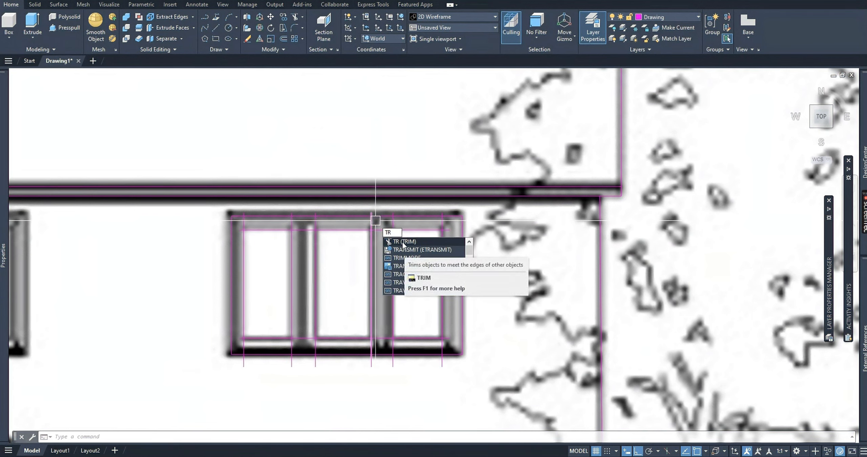
left_click(402, 241)
scroll(264, 223, "up", 2)
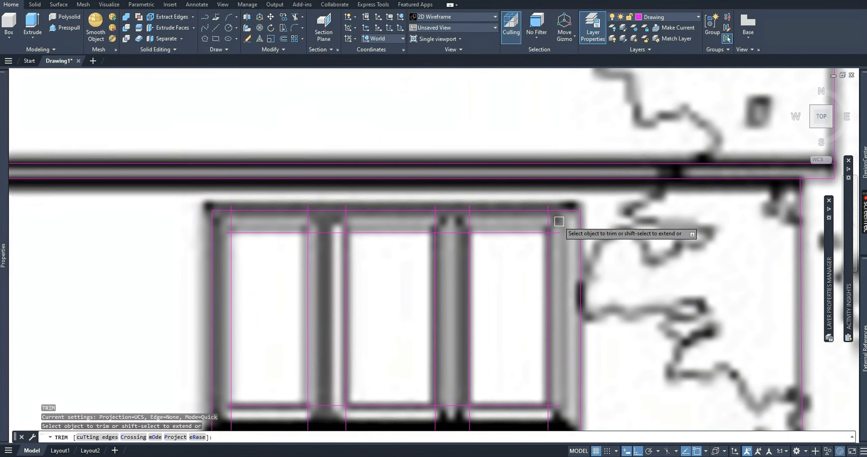
left_click_drag(560, 222, 219, 225)
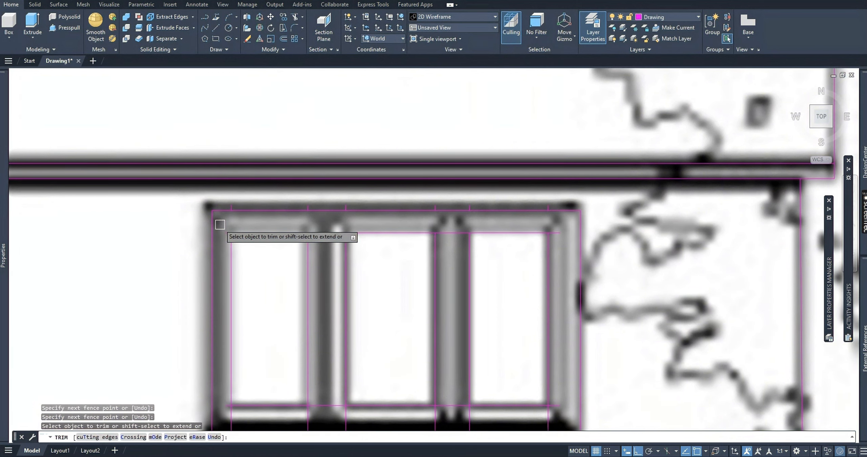
left_click_drag(564, 201, 242, 206)
left_click(225, 206)
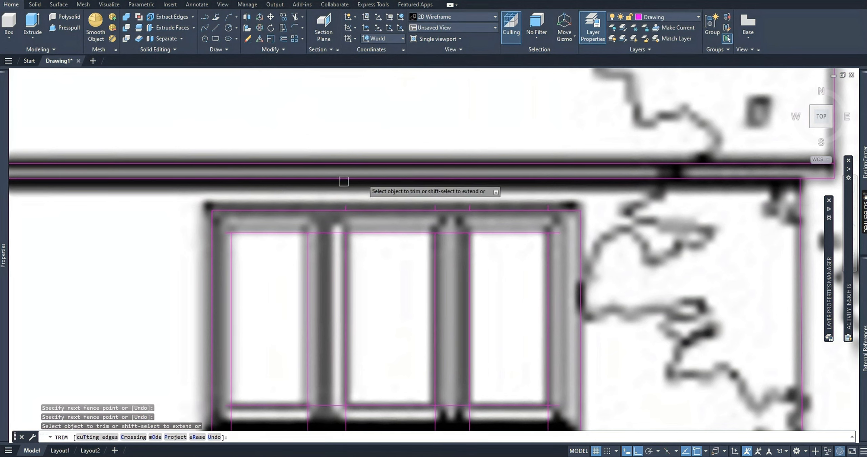
scroll(553, 205, "up", 2)
left_click(553, 204)
middle_click_drag(165, 215, 502, 213)
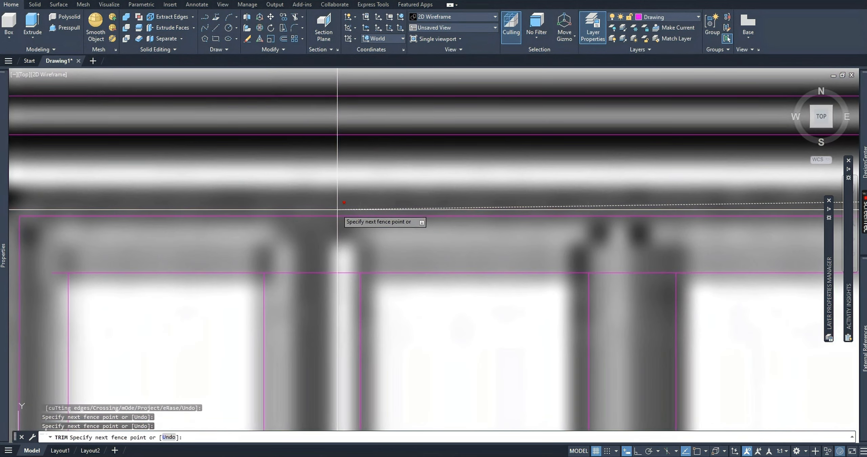
key("Return")
Trim the horizontal lines' overhanging right ends and all parts of the vertical lines below the pane bottoms, including the stubs under the frame.
scroll(350, 264, "down", 3)
scroll(479, 216, "up", 3)
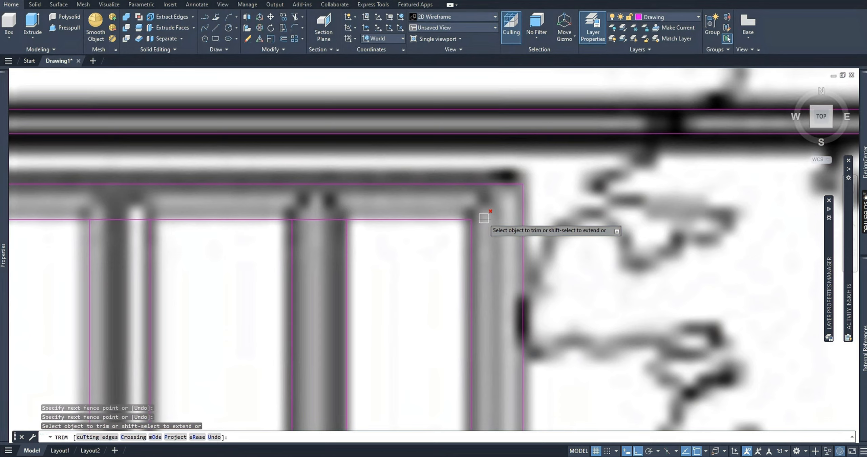
middle_click_drag(484, 333, 494, 277)
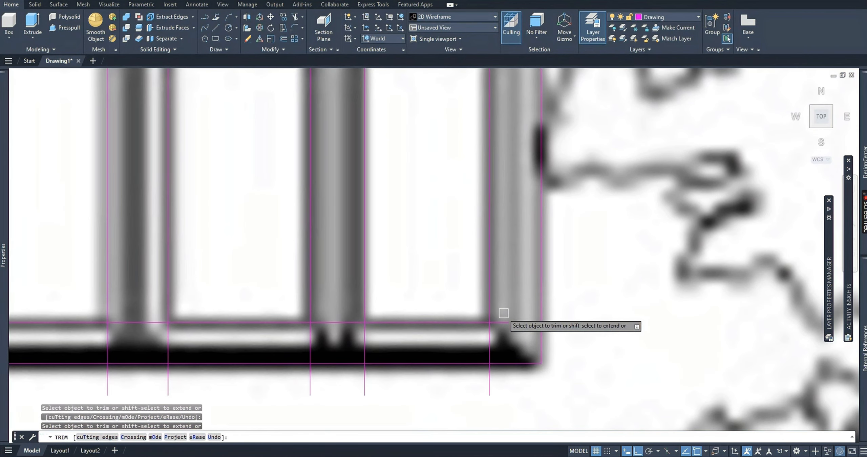
left_click(497, 341)
middle_click_drag(250, 365, 494, 342)
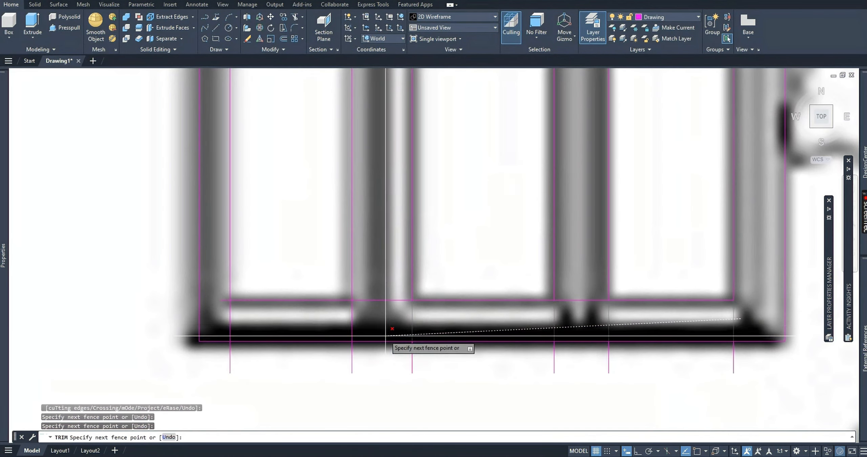
left_click(220, 323)
key("Return")
scroll(502, 372, "down", 2)
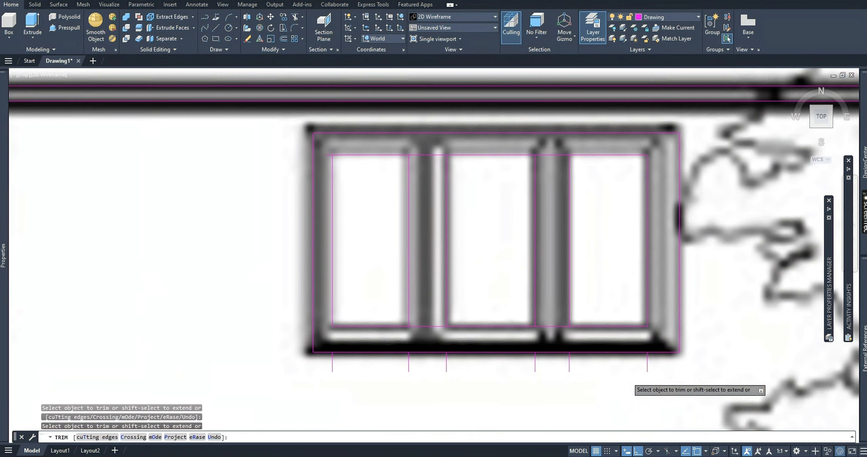
left_click(666, 358)
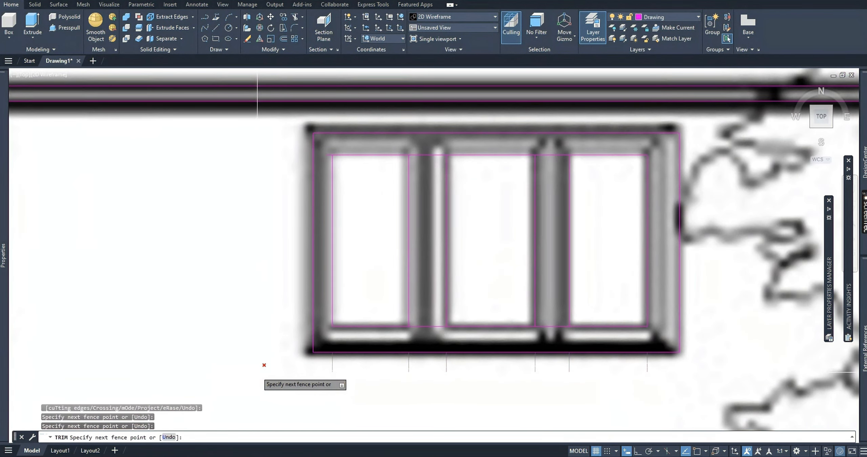
left_click(257, 364)
key("Return")
Trim the horizontal lines across both window posts and past the left pane, leaving three separate pane outlines.
scroll(413, 366, "down", 3)
scroll(467, 302, "up", 2)
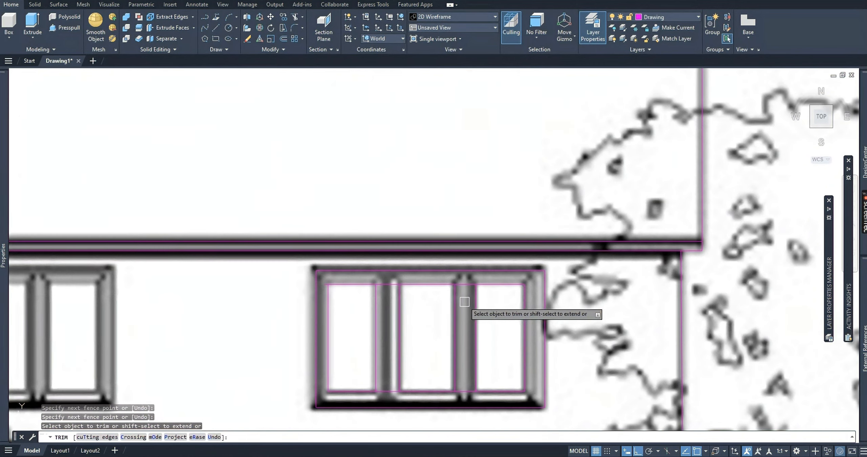
left_click(463, 392)
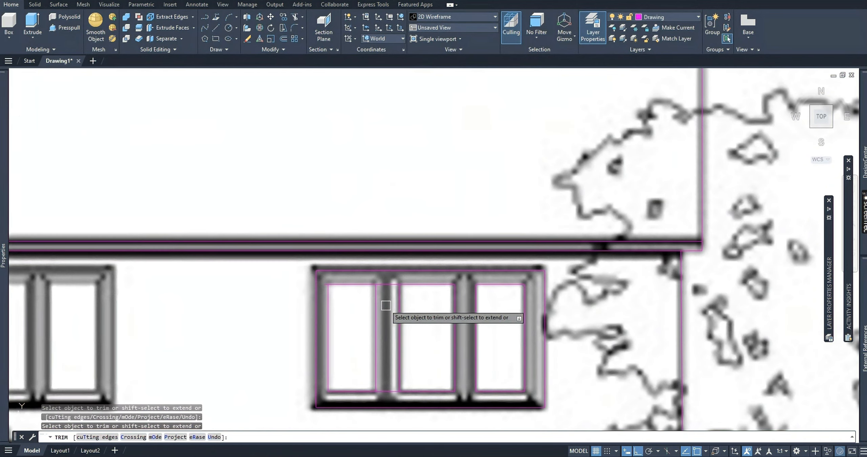
left_click(385, 284)
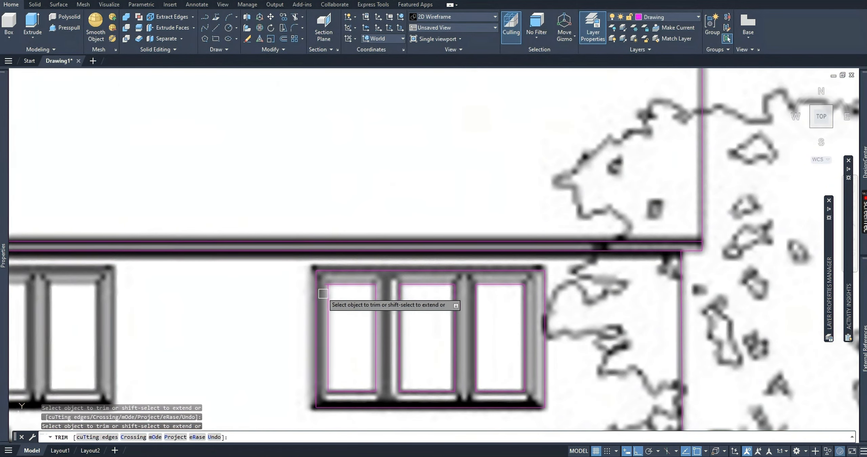
scroll(316, 283, "up", 4)
scroll(332, 289, "down", 3)
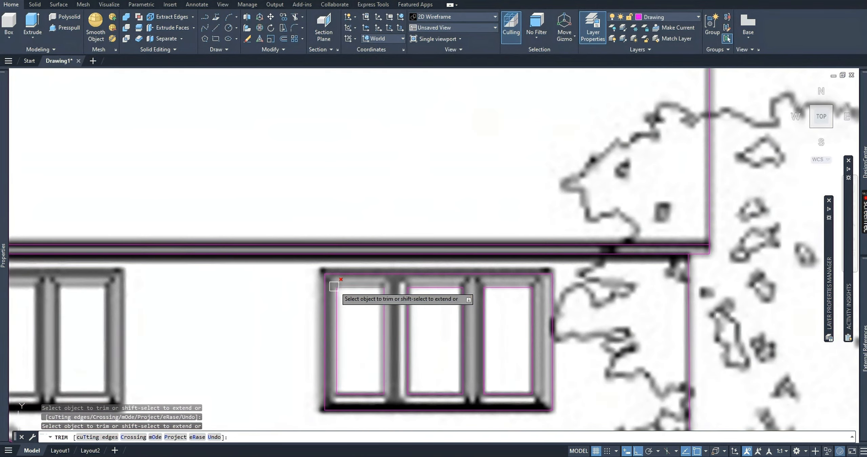
key("Escape")
scroll(501, 314, "down", 5)
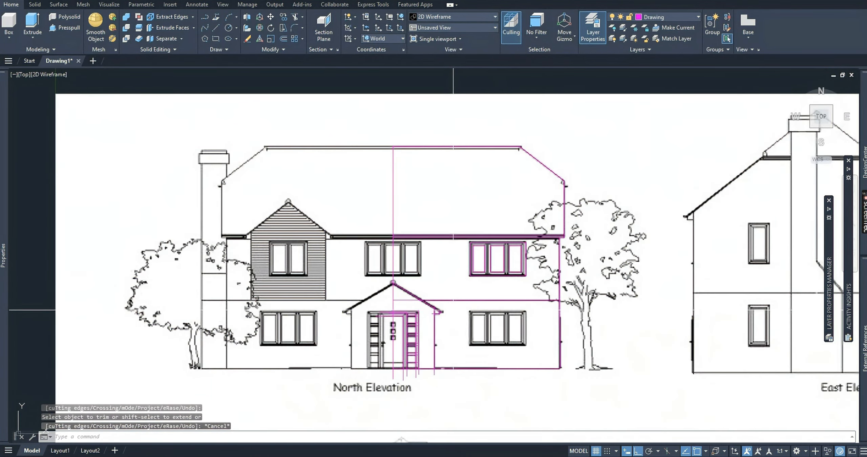
scroll(444, 288, "up", 5)
scroll(400, 258, "down", 3)
middle_click_drag(394, 229, 405, 246)
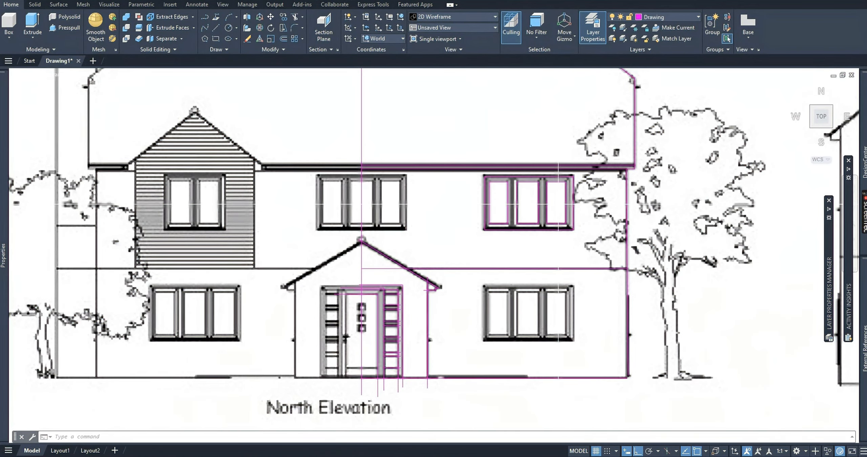
Copy the whole traced window from its bottom edge's midpoint onto the vertical centreline at the upper middle window.
scroll(505, 180, "up", 5)
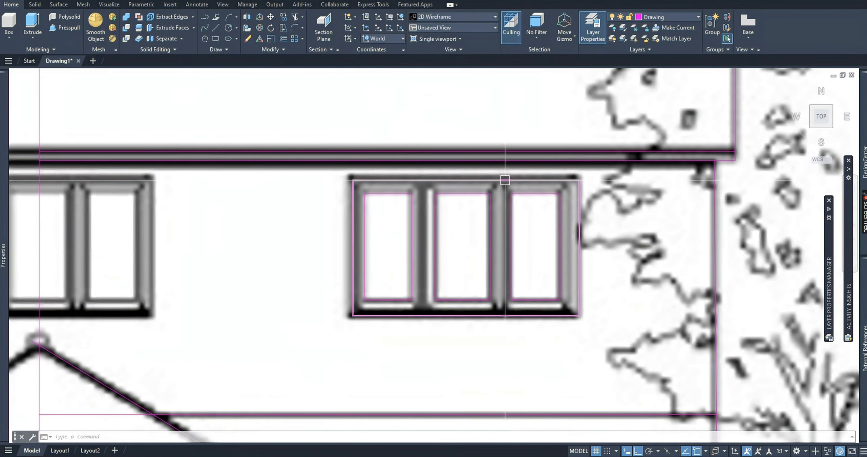
left_click(344, 174)
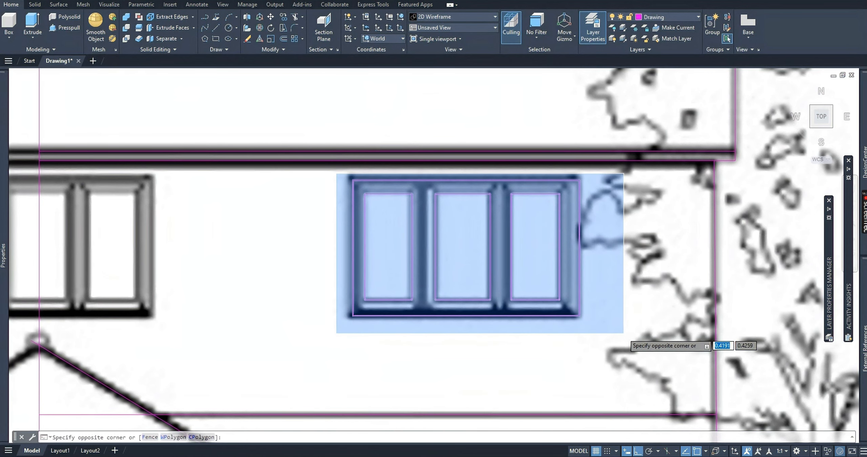
left_click(623, 334)
type("cp")
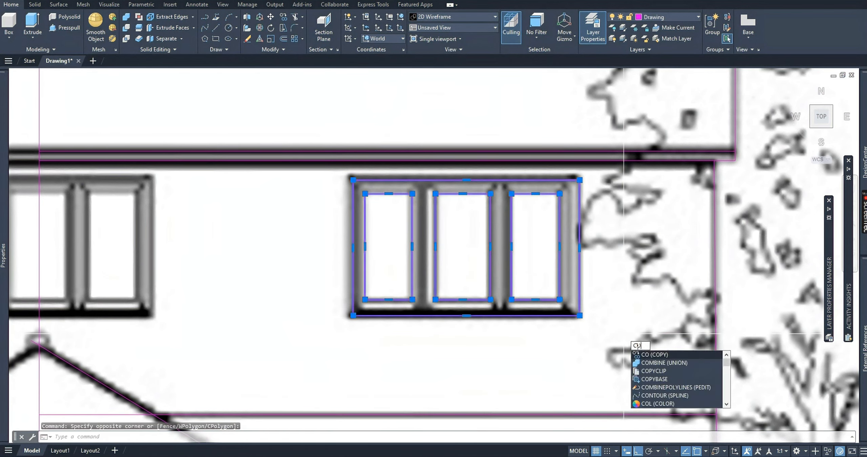
left_click(643, 357)
middle_click_drag(499, 351, 585, 329)
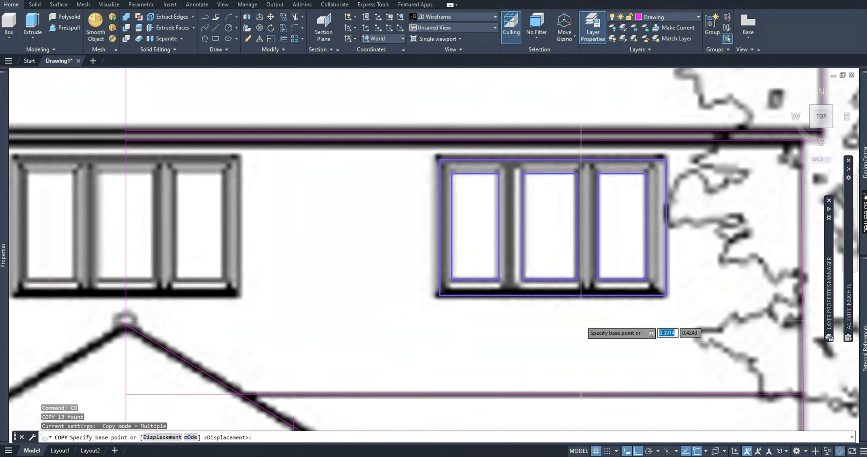
scroll(552, 310, "down", 2)
scroll(552, 310, "up", 2)
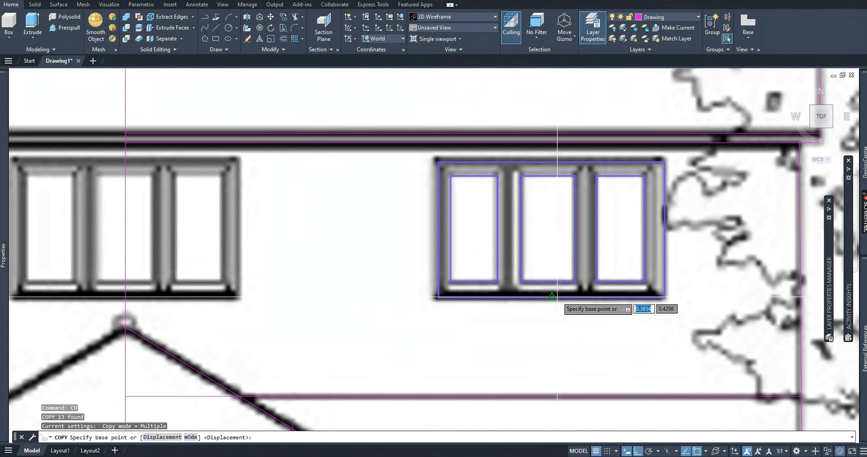
left_click(552, 297)
middle_click_drag(234, 294, 400, 289)
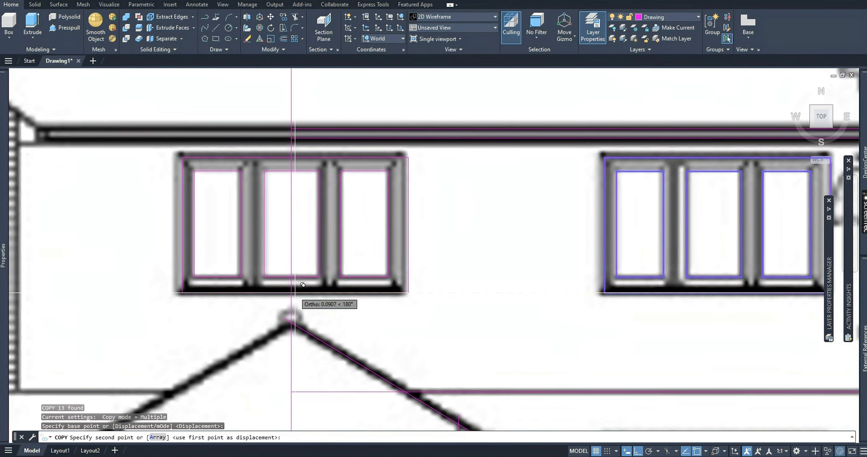
left_click(290, 239)
key("Escape")
key("Escape")
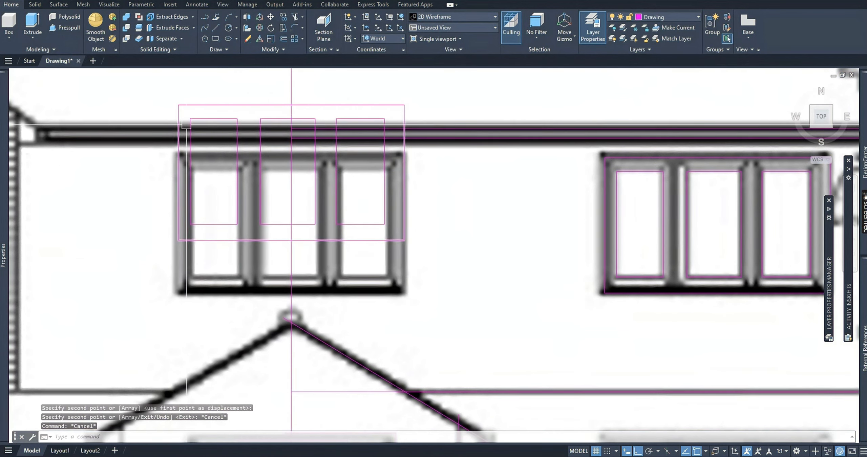
middle_click_drag(311, 245, 321, 261)
scroll(289, 190, "down", 2)
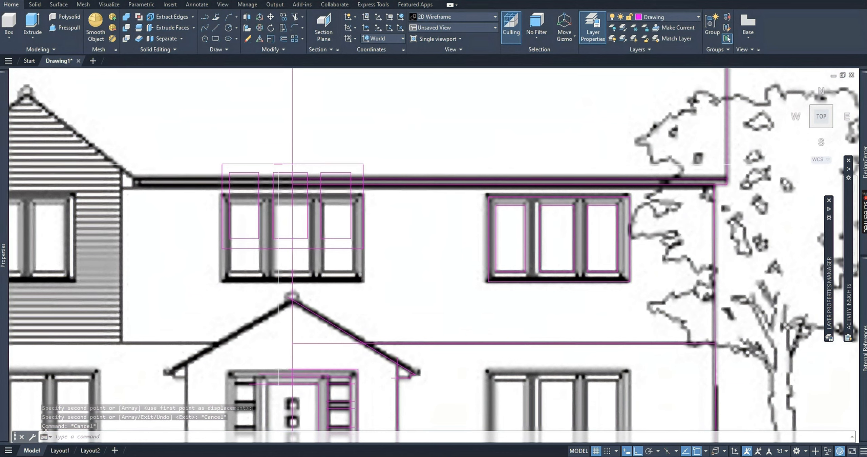
Move the copied upper middle window straight down so its outline sits on the traced image's window.
left_click(209, 147)
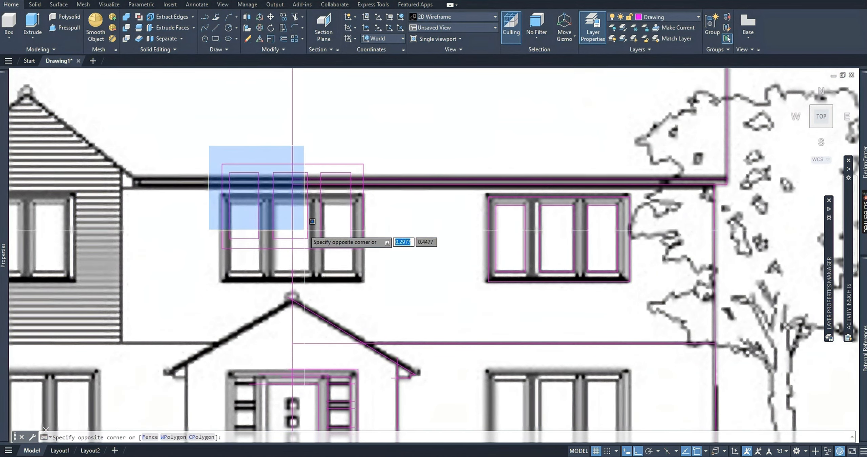
left_click(386, 287)
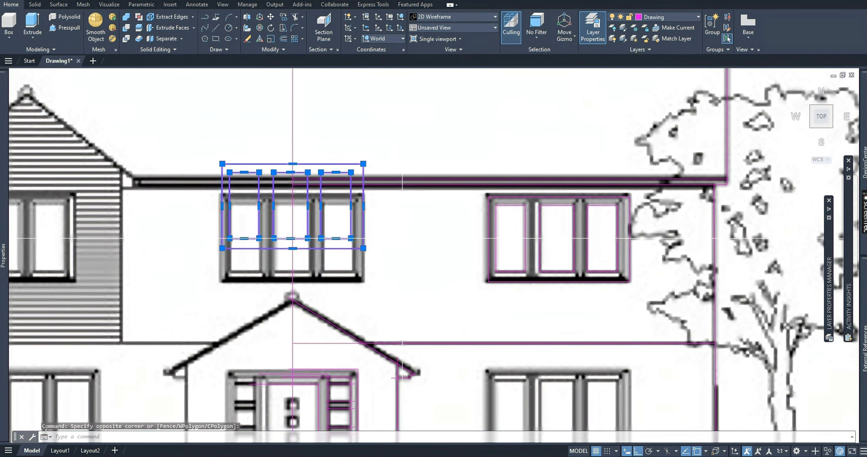
type("MO")
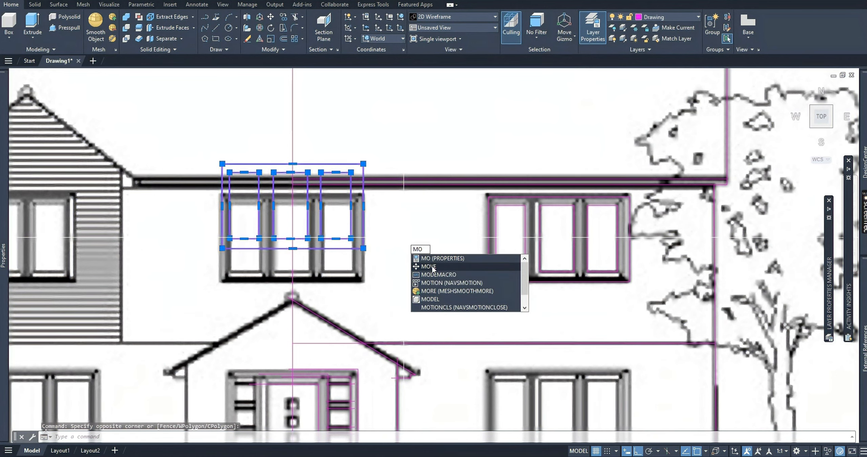
key("Return")
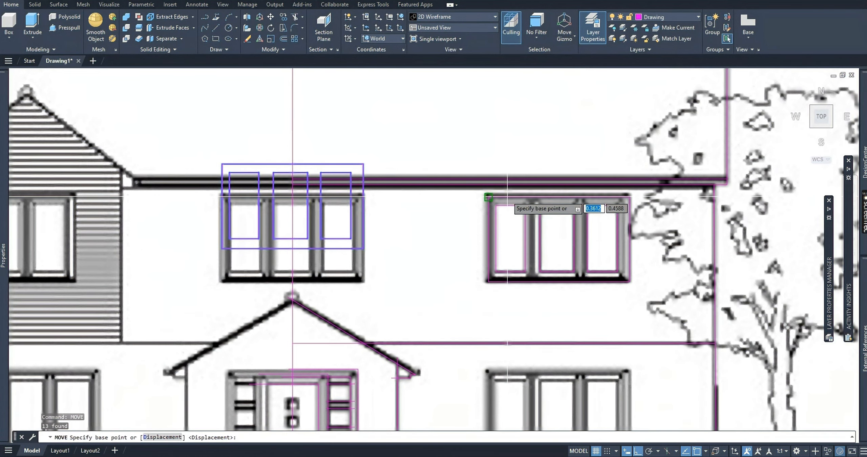
left_click(362, 247)
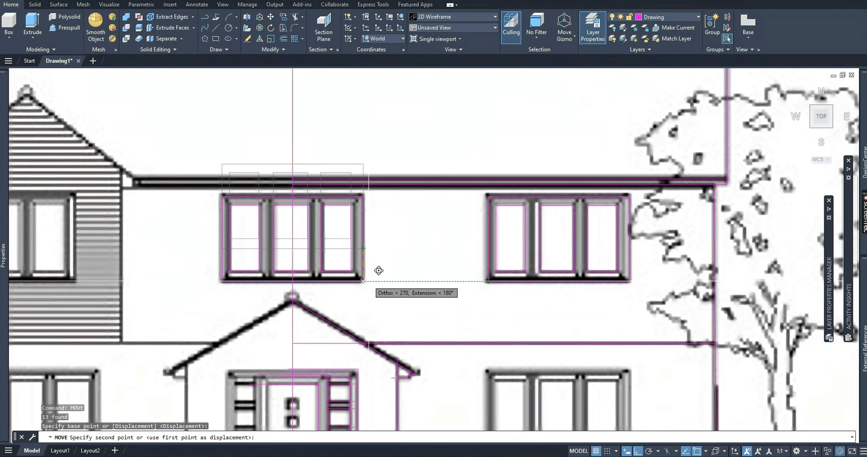
left_click(369, 281)
middle_click_drag(357, 260, 363, 232)
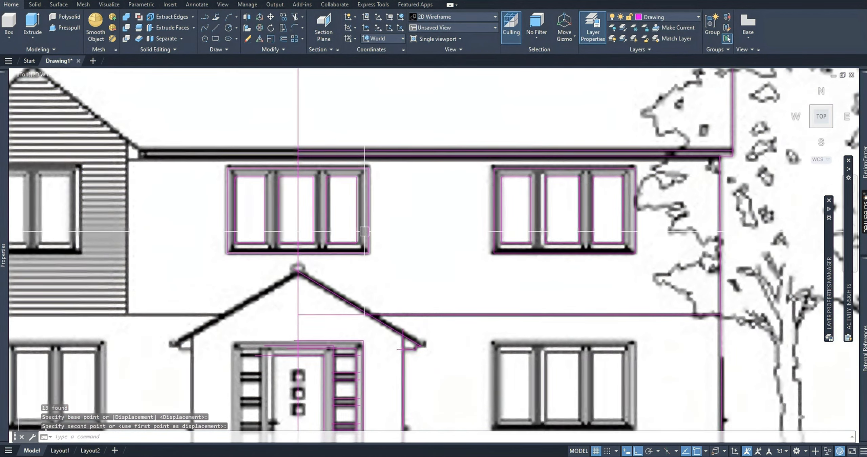
scroll(363, 232, "down", 2)
middle_click_drag(390, 298, 389, 289)
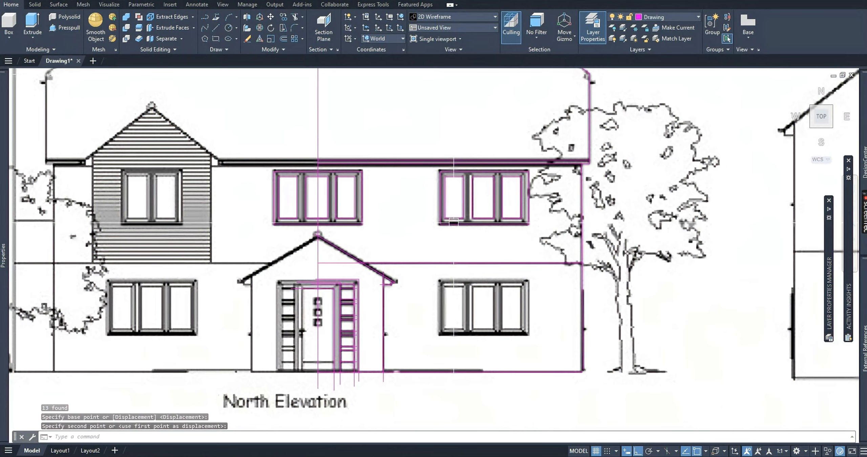
scroll(446, 183, "up", 4)
left_click(411, 150)
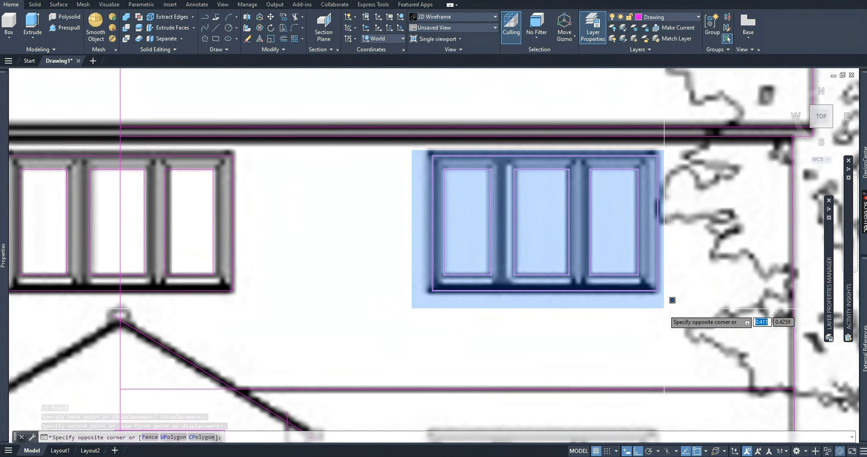
left_click(667, 312)
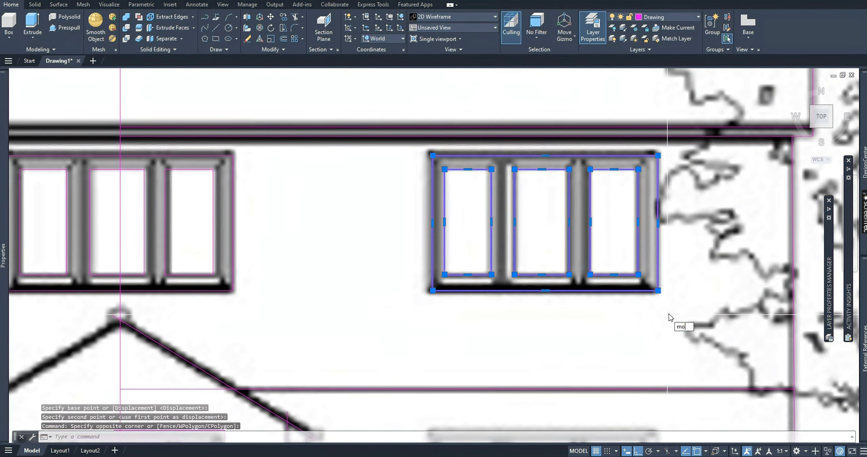
left_click(692, 344)
middle_click_drag(508, 295, 515, 236)
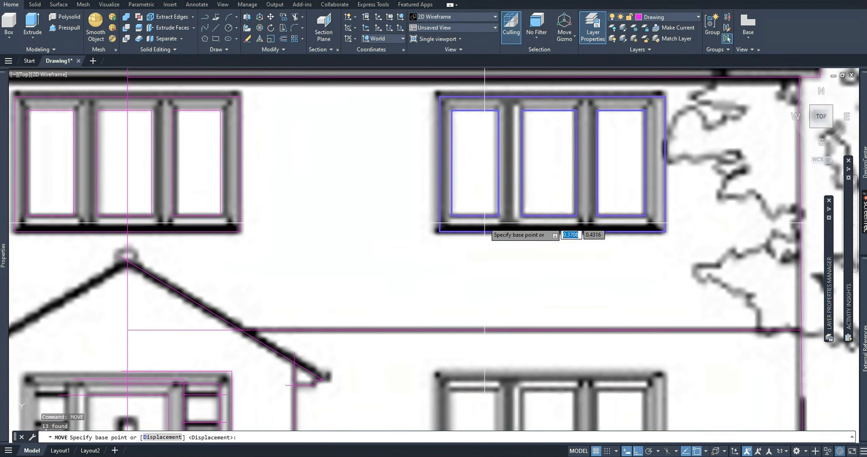
scroll(556, 343, "down", 5)
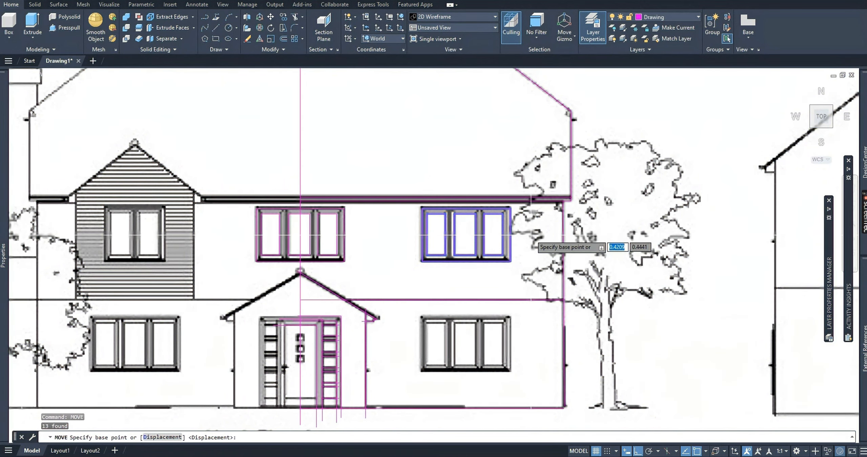
key("Escape")
key("Escape")
Copy the whole upper right window about 0.06 units straight down onto the lower right window.
scroll(419, 207, "up", 5)
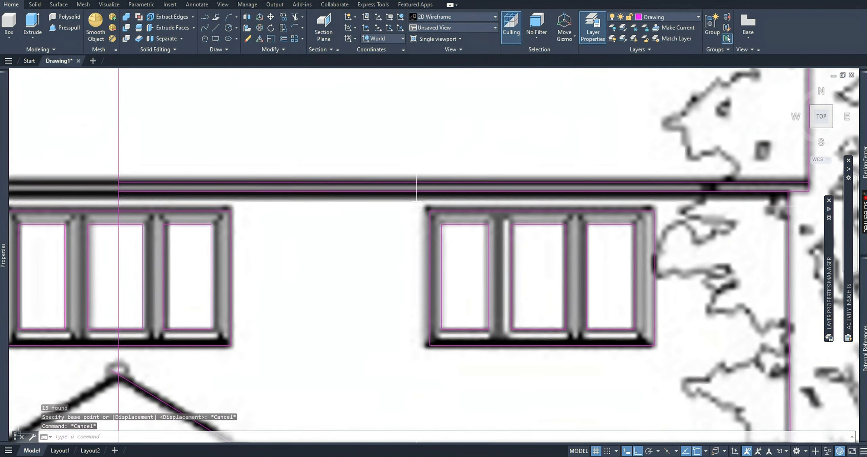
left_click(416, 207)
left_click(681, 368)
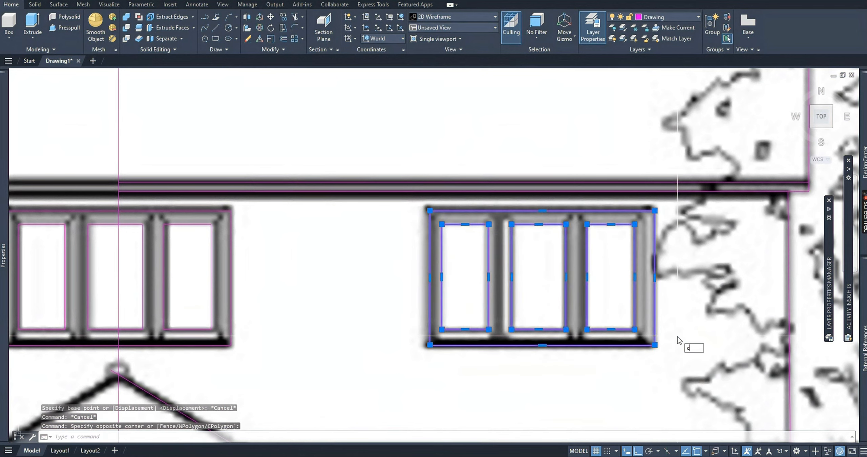
type("co")
key("Return")
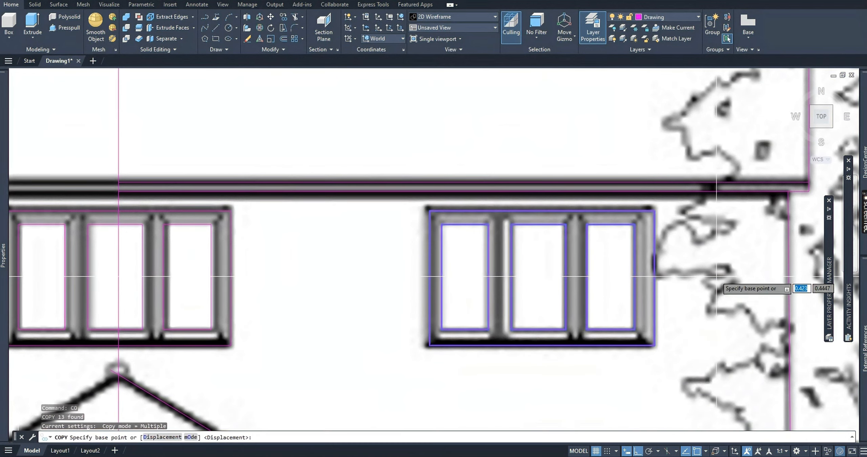
left_click(717, 275)
middle_click_drag(704, 329, 682, 220)
middle_click_drag(666, 303, 655, 218)
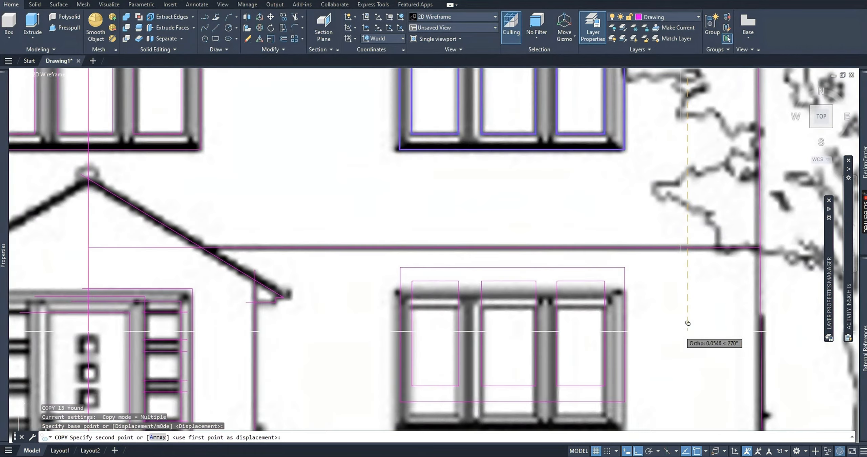
middle_click_drag(682, 346, 680, 289)
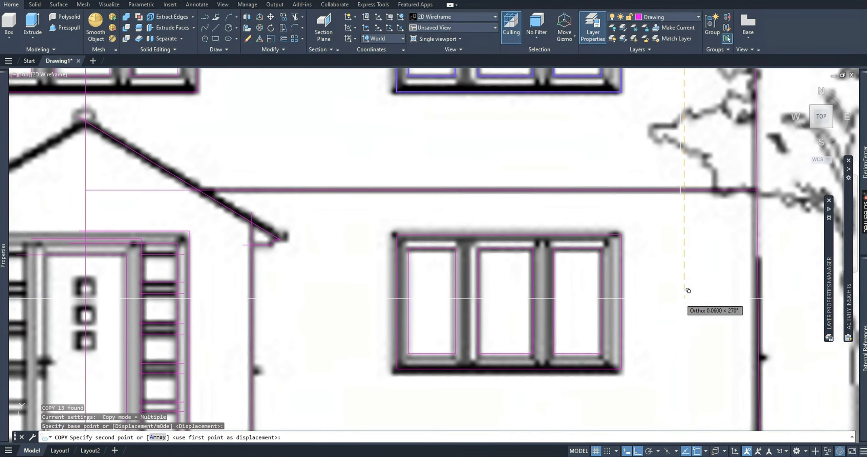
left_click(688, 290)
key("Escape")
scroll(532, 276, "down", 6)
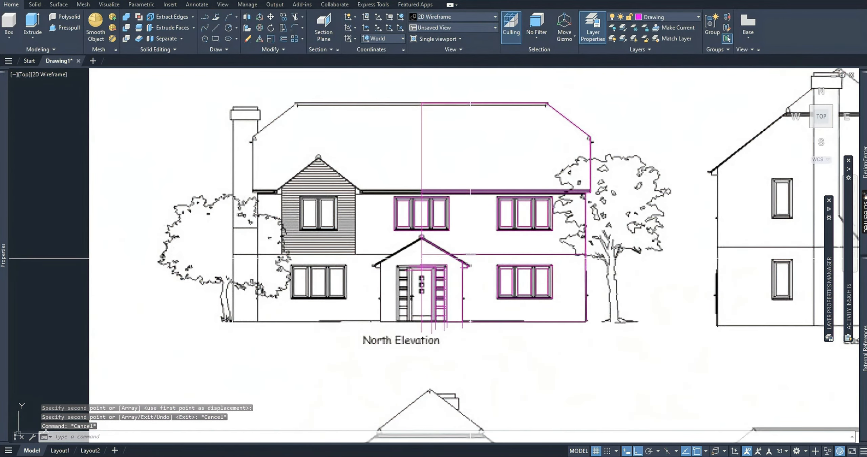
Trim the floor line inside the porch gable and the eaves line's stub past the porch wall.
scroll(471, 257, "up", 4)
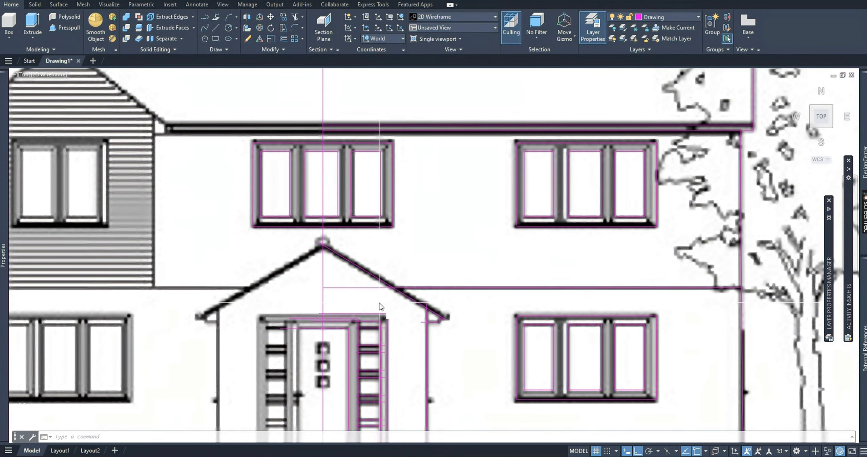
key("Return")
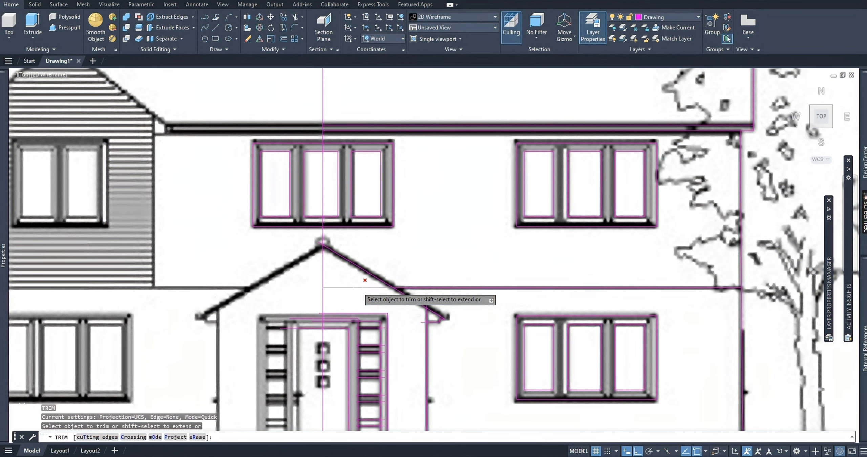
left_click(358, 287)
scroll(416, 311, "up", 4)
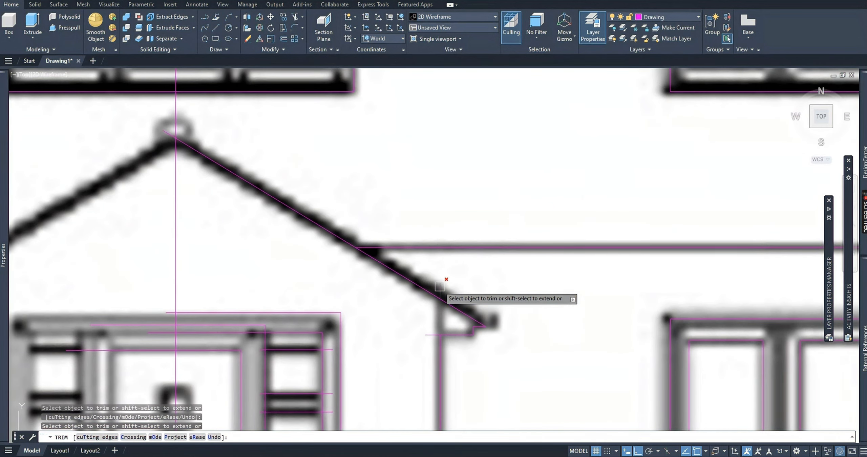
left_click(424, 334)
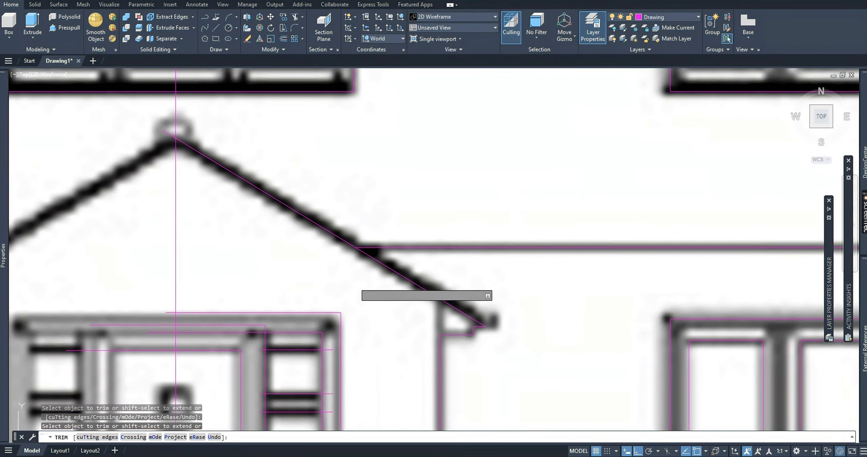
Trim the right overhanging ends of the door side panel's horizontal bars with one vertical fence down to the ground.
middle_click_drag(206, 239, 230, 186)
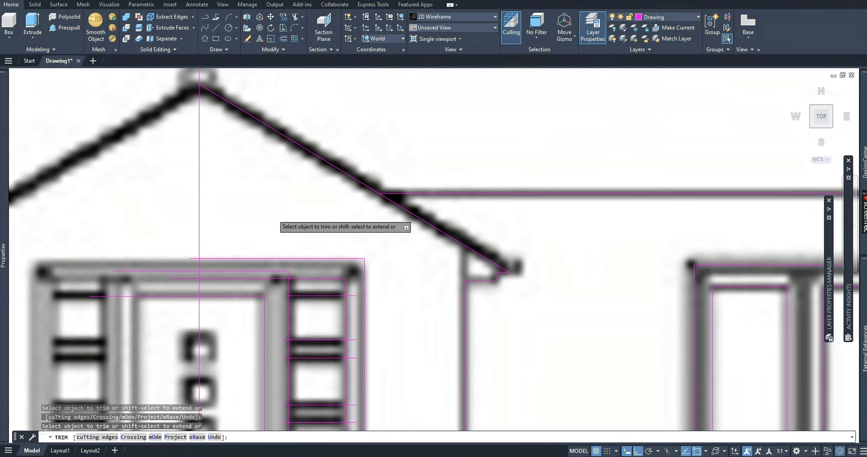
middle_click_drag(268, 257, 279, 217)
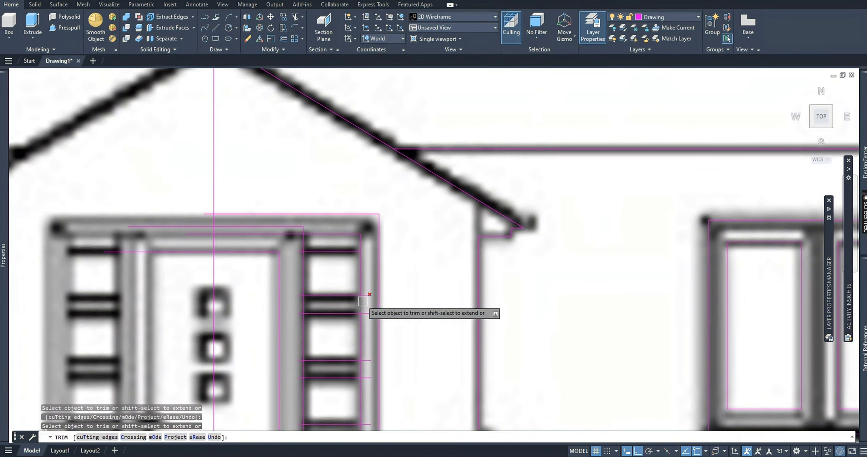
mouse_move(373, 300)
middle_mouse_down()
mouse_move(362, 296)
mouse_move(323, 202)
middle_mouse_up()
scroll(324, 205, "up", 2)
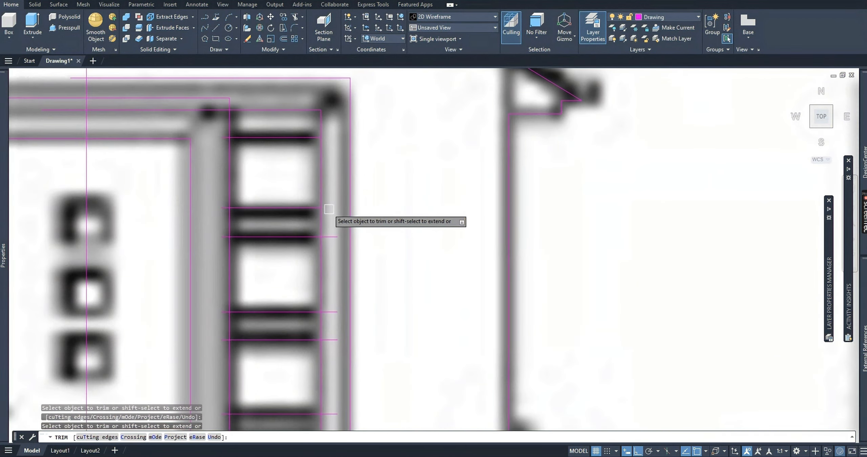
left_click(324, 207)
middle_click_drag(325, 294, 305, 152)
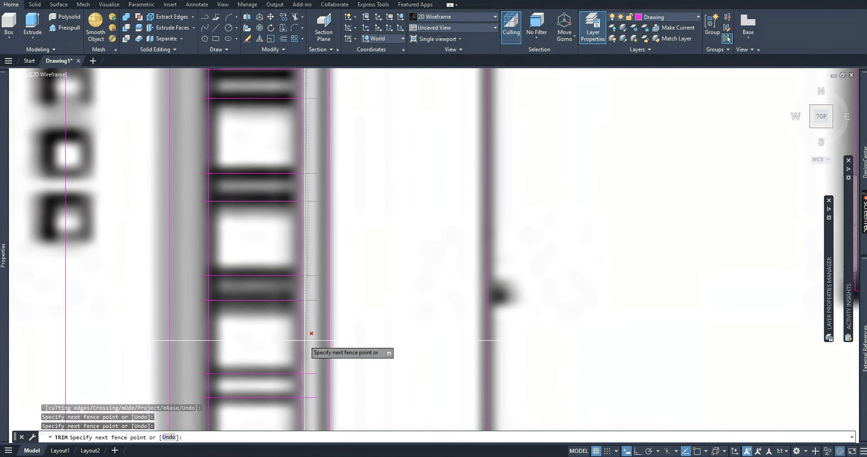
middle_click_drag(304, 340, 323, 240)
middle_click_drag(322, 328, 334, 230)
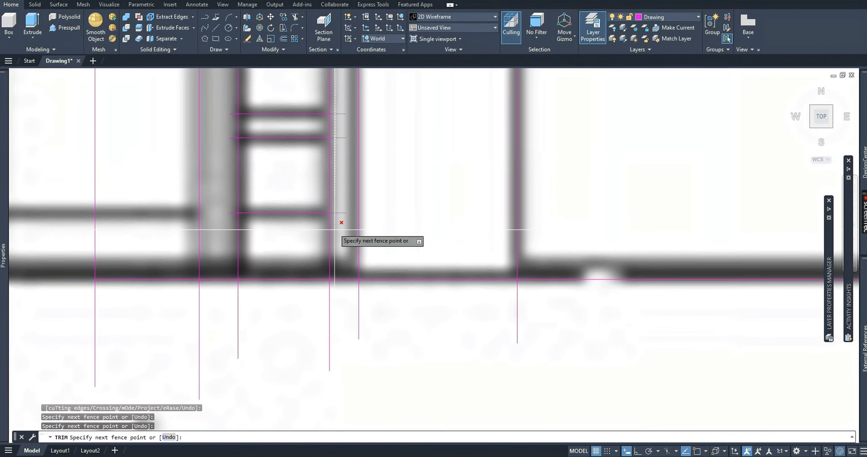
key("Return")
scroll(269, 120, "down", 3)
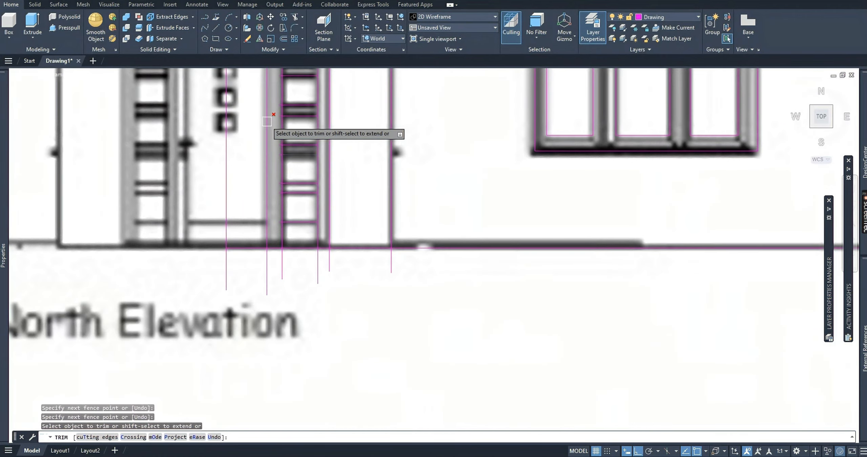
Trim the left overhanging ends of the side panel's horizontal bars back to the panel's left edge.
scroll(310, 155, "up", 5)
left_click(294, 118)
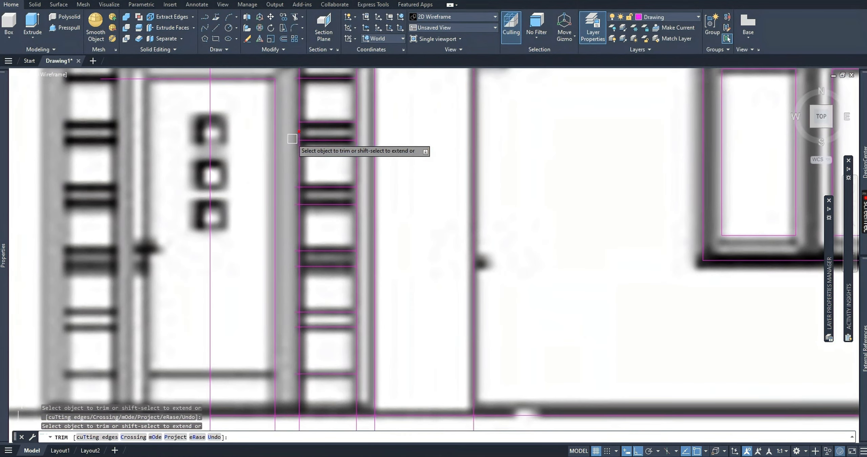
left_click(293, 139)
left_click(292, 186)
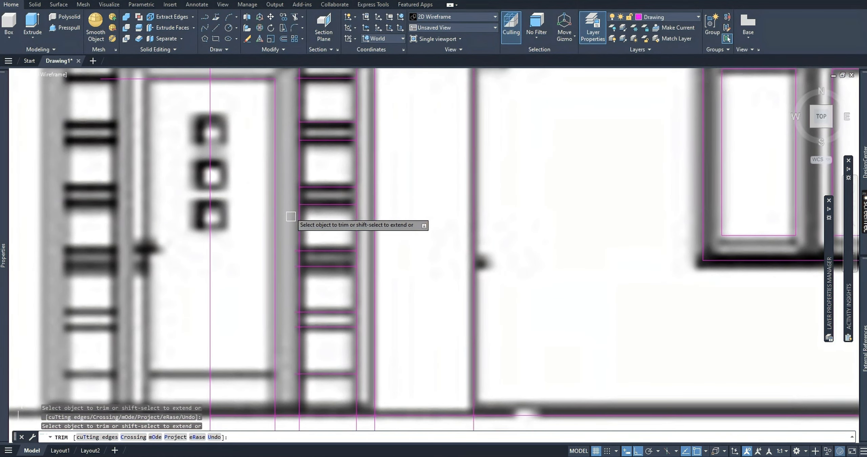
left_click(293, 267)
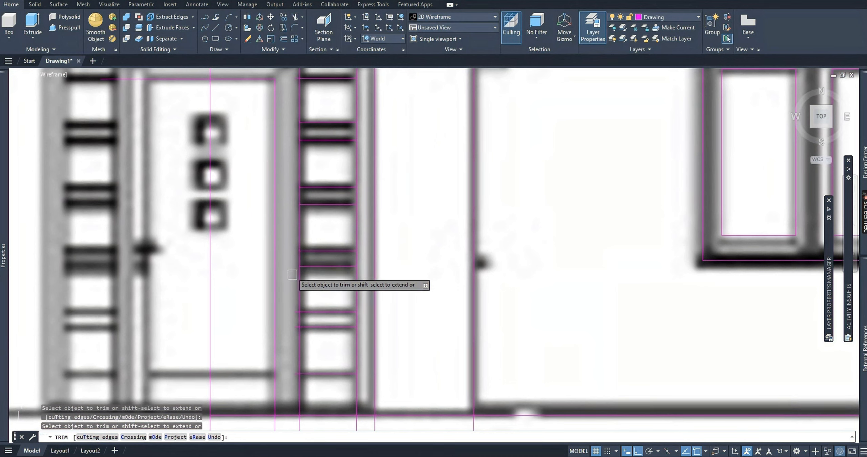
left_click(294, 311)
left_click(292, 327)
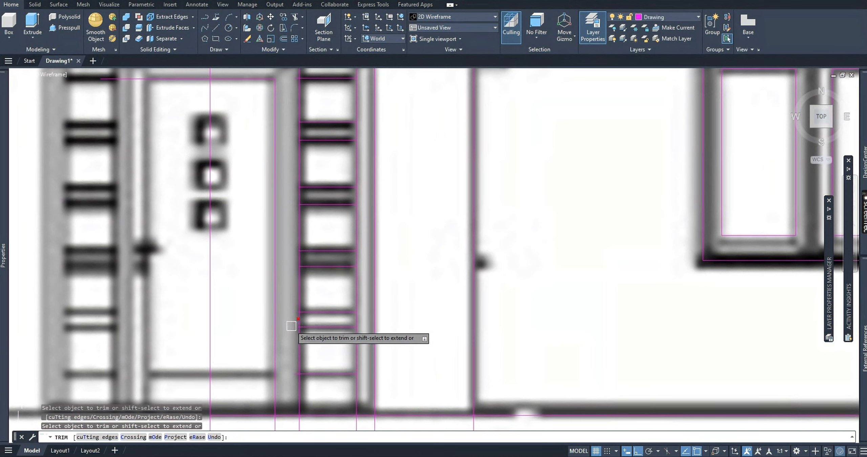
left_click(290, 374)
Trim the side panel, door frame and porch wall verticals where they extend below the ground line.
scroll(277, 330, "down", 2)
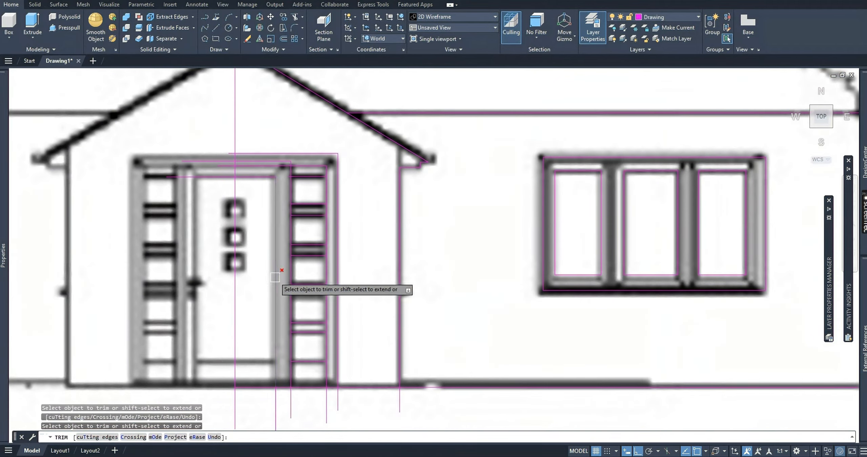
middle_click_drag(273, 276, 286, 236)
left_click(370, 361)
left_click(293, 362)
left_click(412, 354)
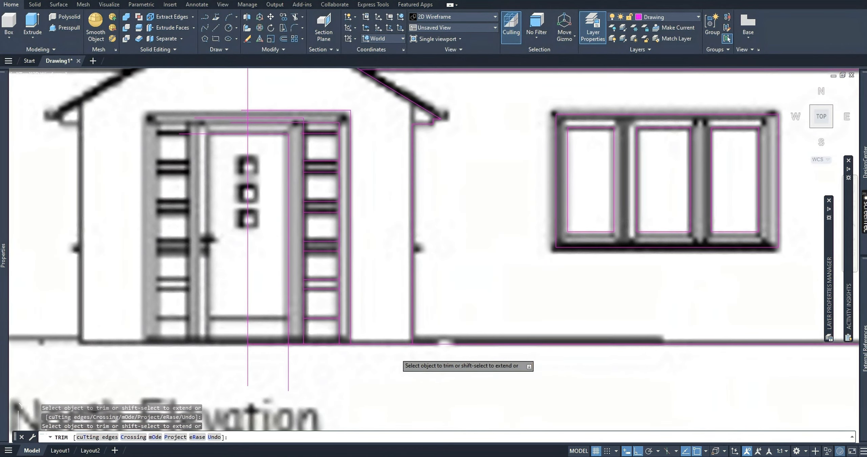
Trim the door head lines left of the vertical centreline and the door edge's stub below the ground line.
scroll(378, 348, "down", 3)
scroll(316, 269, "up", 5)
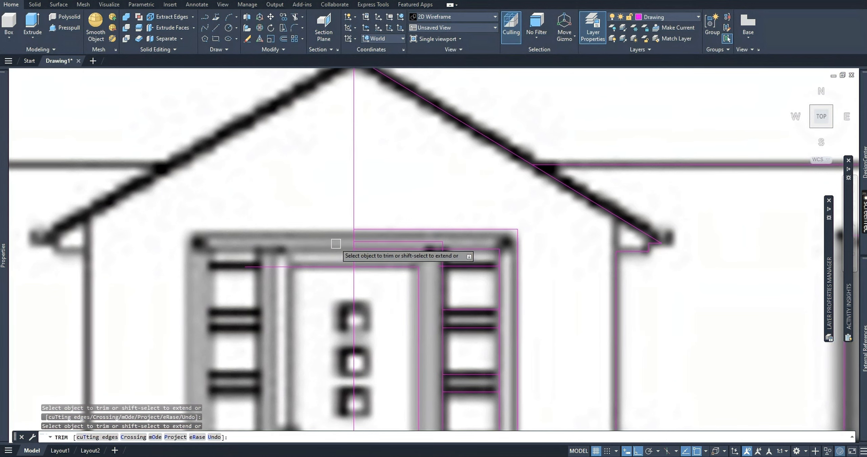
middle_click_drag(326, 273, 341, 188)
scroll(324, 183, "down", 2)
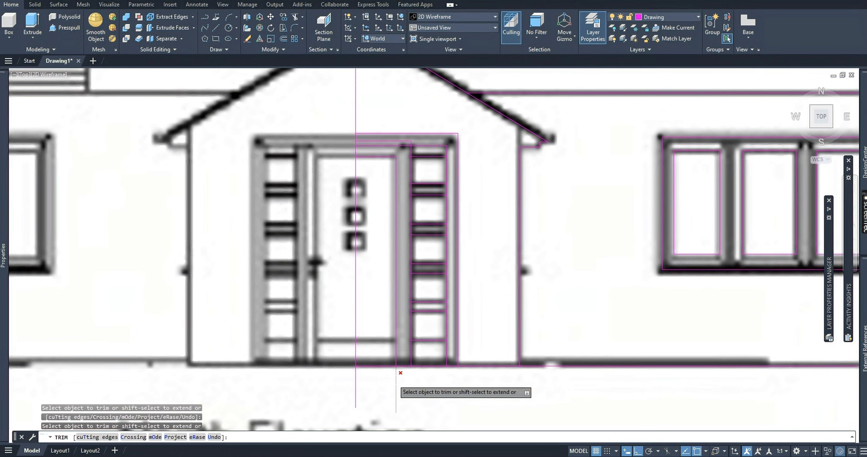
key("Escape")
scroll(344, 209, "down", 2)
scroll(352, 216, "up", 5)
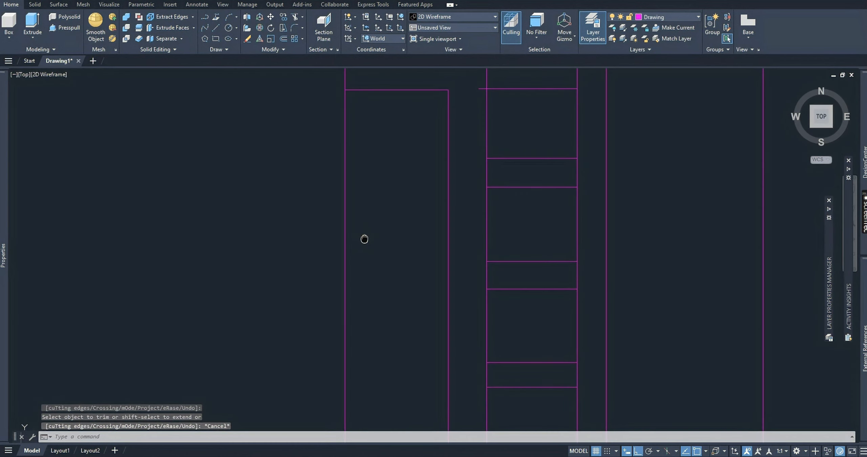
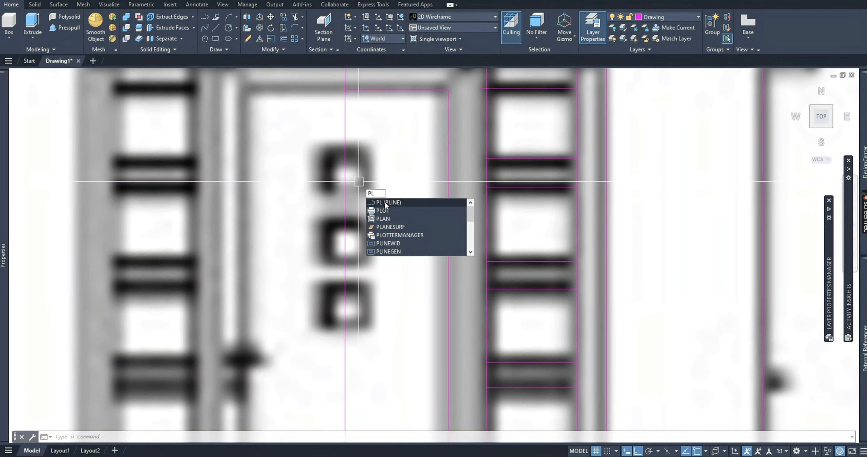
Trace the door's uppermost small pane as a closed square polyline about 0.004 units wide and high.
left_click(398, 202)
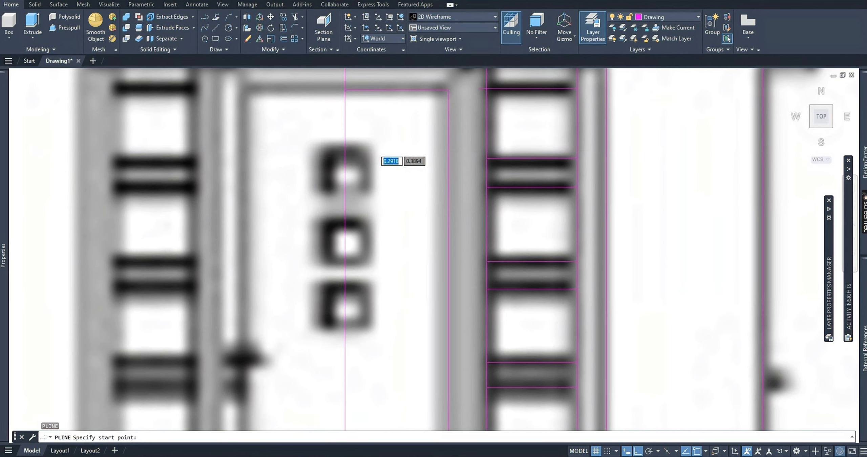
left_click(319, 149)
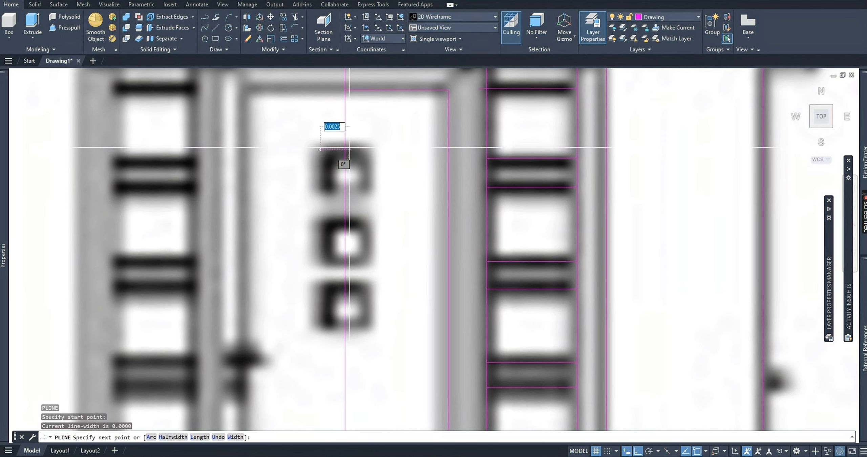
left_click(366, 148)
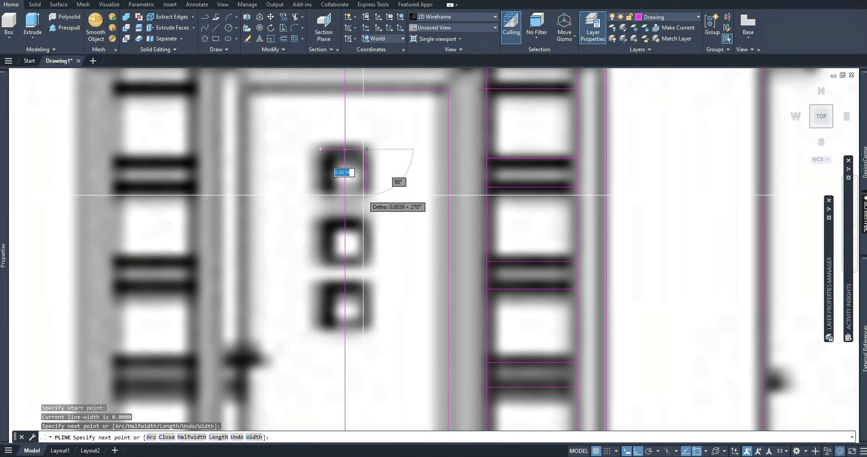
left_click(367, 196)
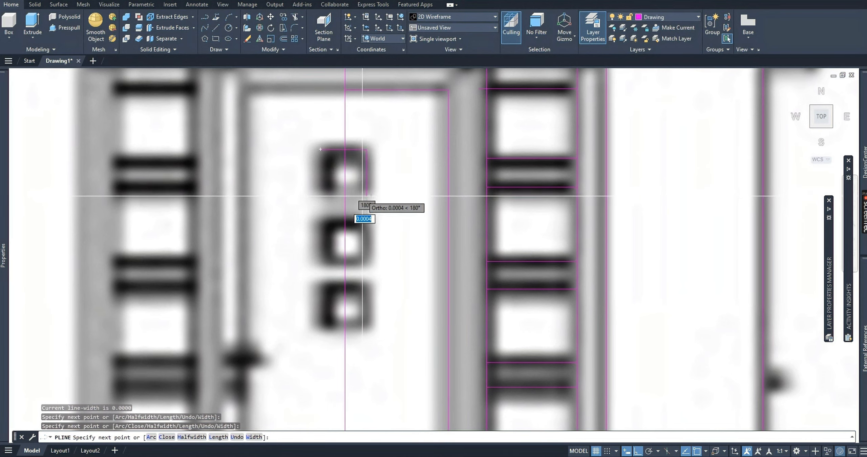
left_click(320, 191)
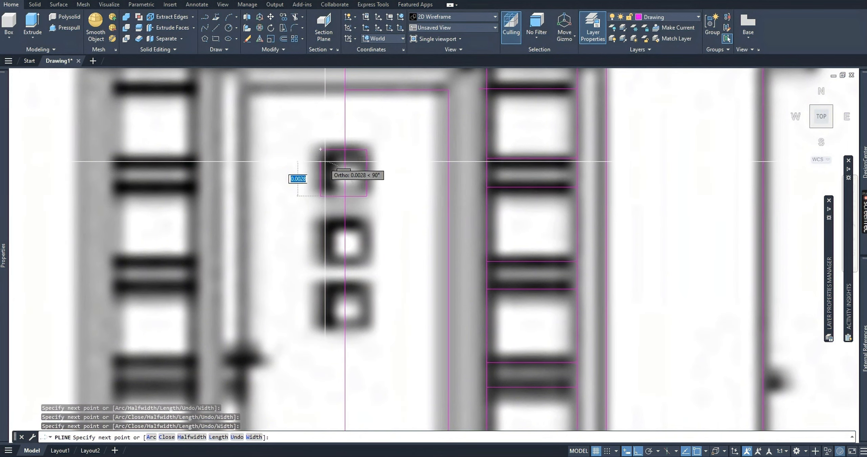
left_click(320, 149)
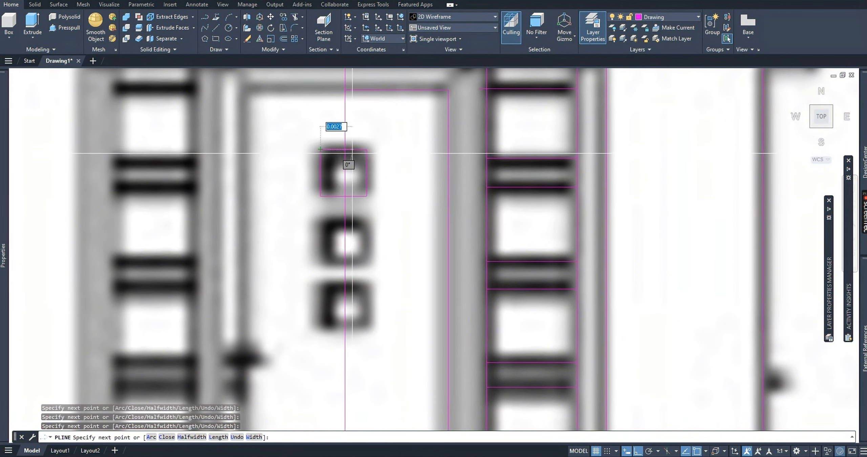
key("Escape")
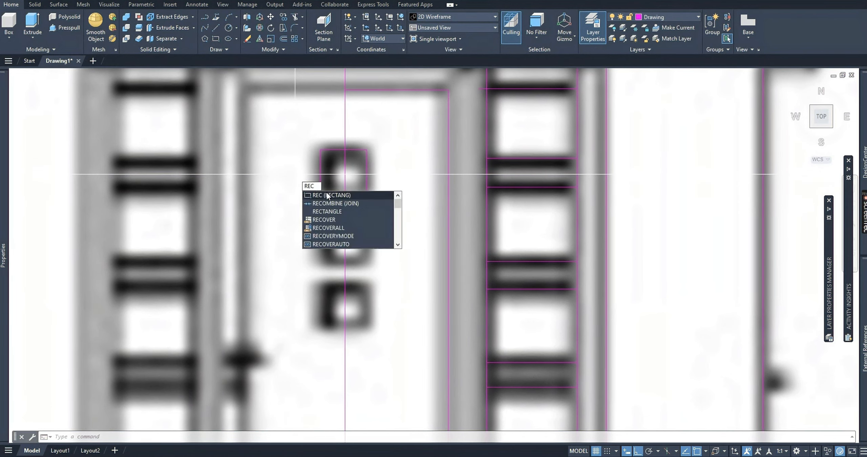
Draw a 0.004 by 0.004 rectangle starting from the upper-left corner of the door's middle pane.
left_click(327, 195)
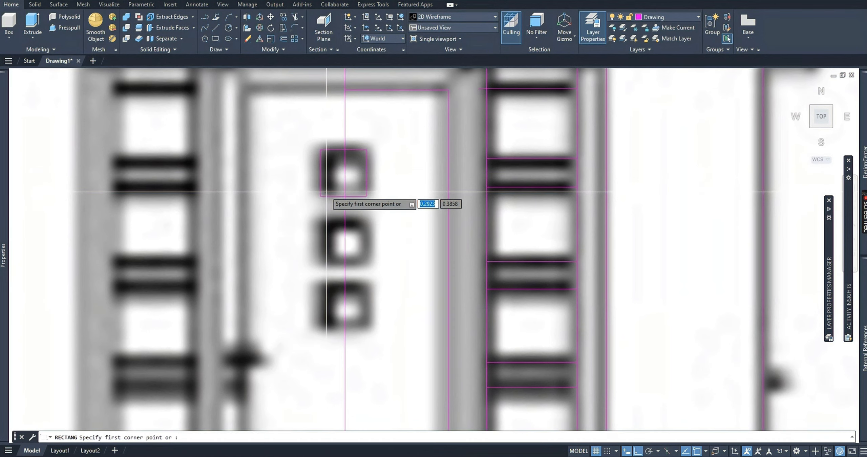
left_click(320, 220)
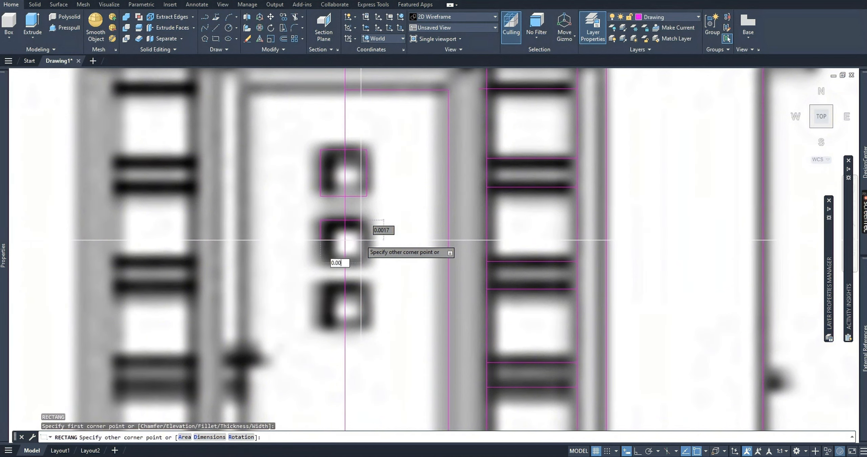
key("Tab")
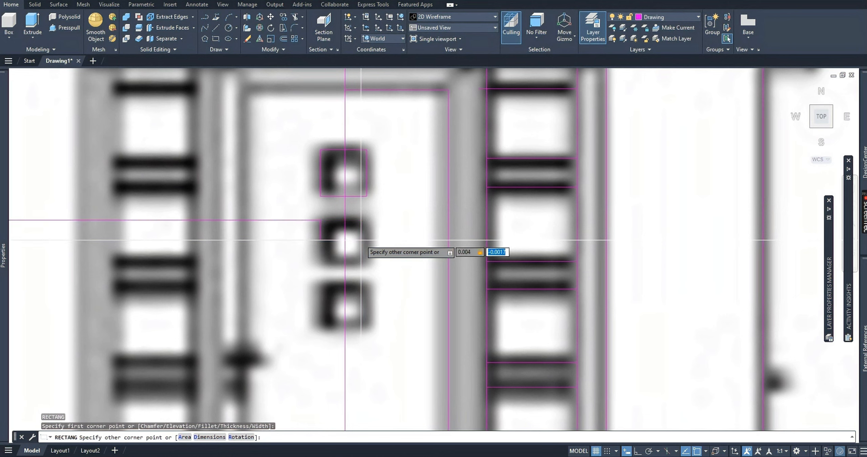
type("0.004")
key("Return")
Move the new rectangle straight down about 0.0039 units onto the door's middle pane.
left_click(359, 220)
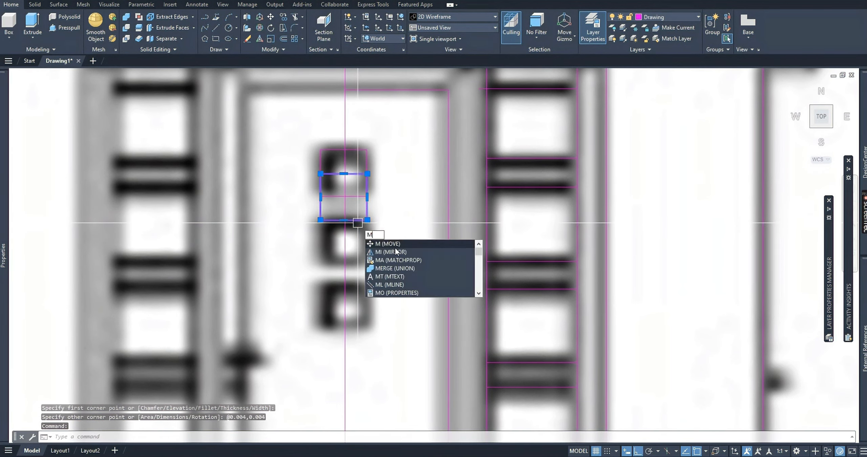
key("Return")
left_click(412, 161)
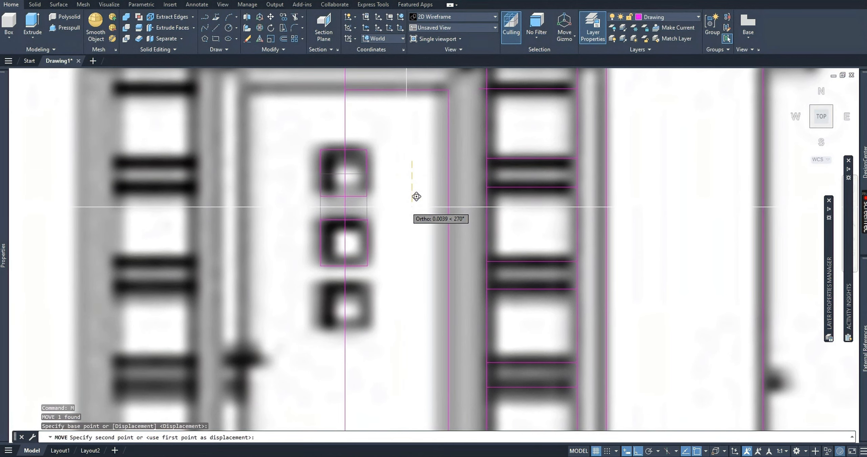
left_click(416, 196)
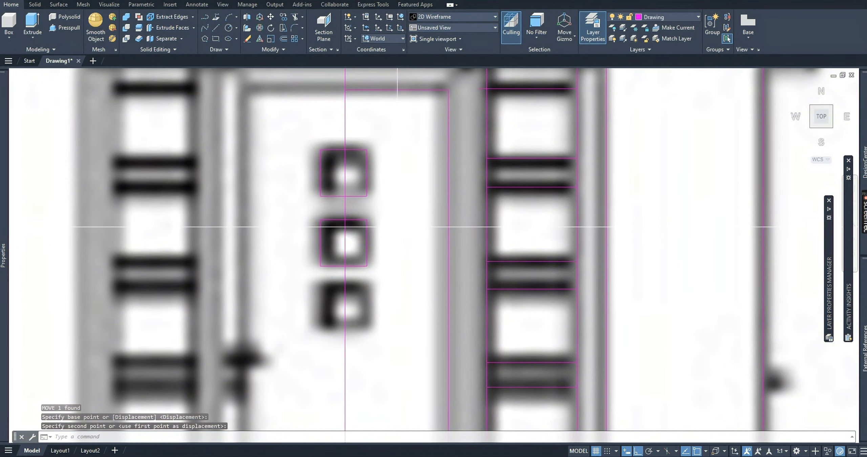
Copy the middle pane's rectangle straight down about 0.0058 units onto the door's lowest pane.
scroll(384, 227, "down", 2)
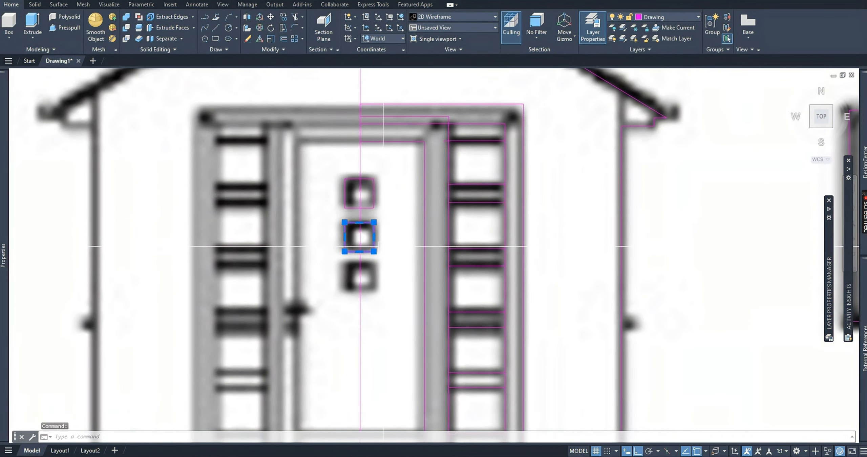
type("CO")
key("Return")
scroll(416, 232, "up", 4)
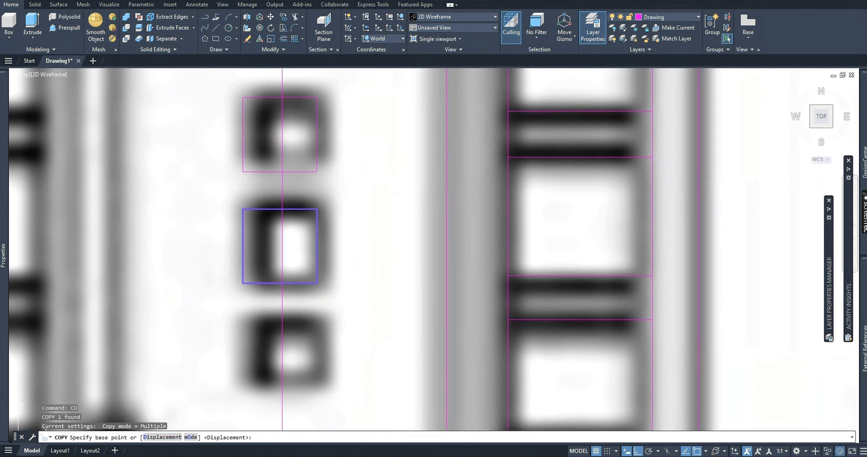
left_click(383, 188)
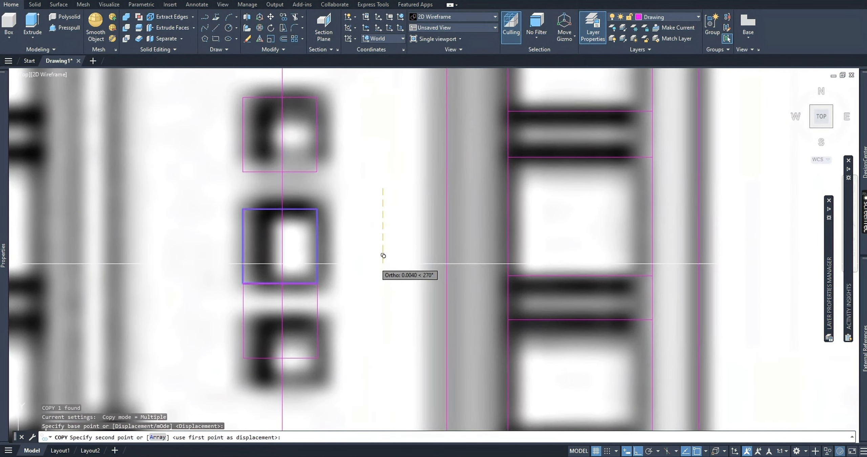
left_click(384, 288)
key("Escape")
key("Escape")
Draw an open, stepped sample polyline on the blank wall between the porch and the ground-floor window.
scroll(360, 279, "down", 4)
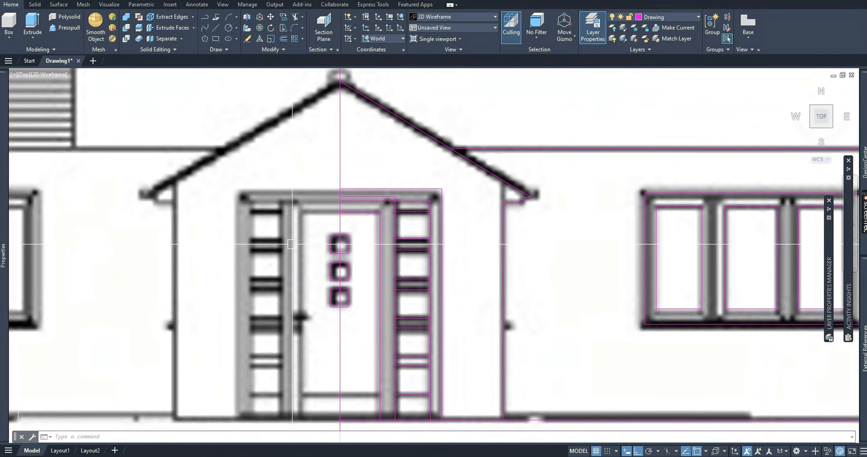
type("P")
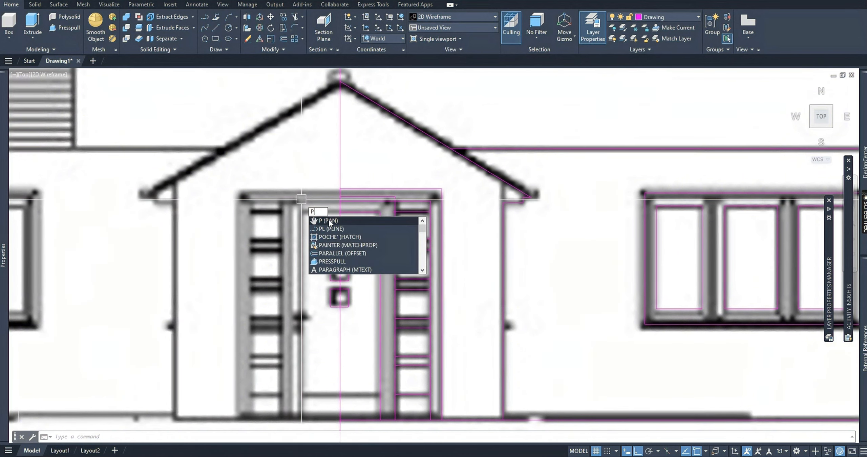
left_click(330, 229)
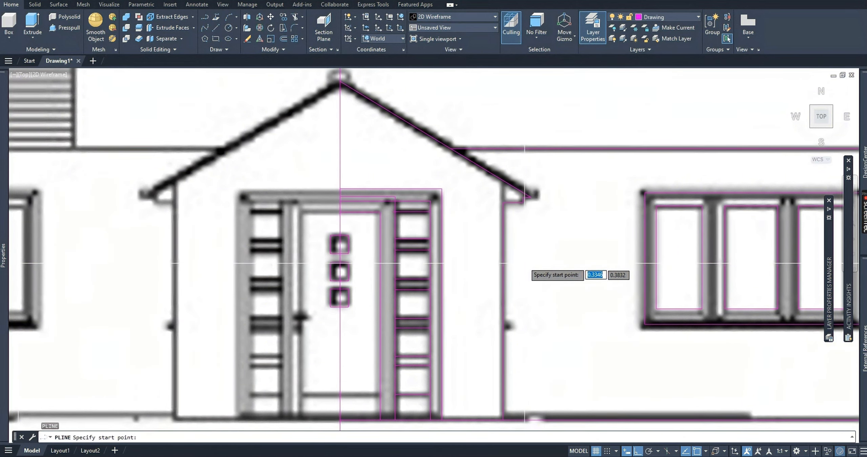
left_click(575, 258)
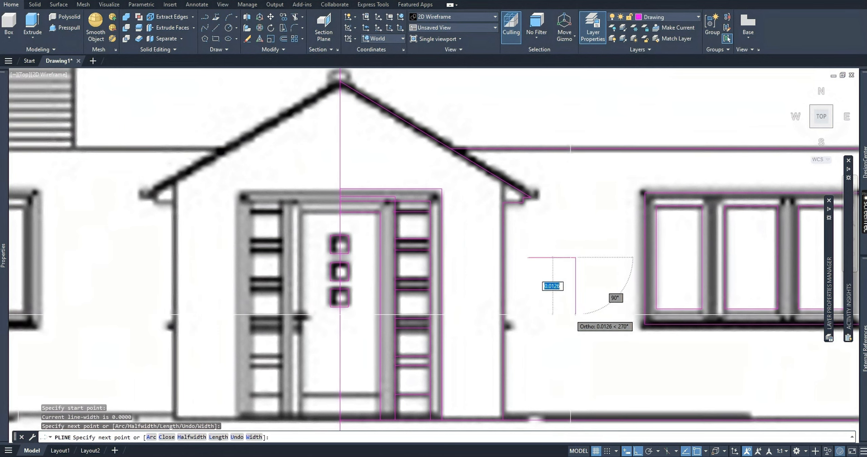
left_click(572, 314)
left_click(538, 314)
left_click(538, 283)
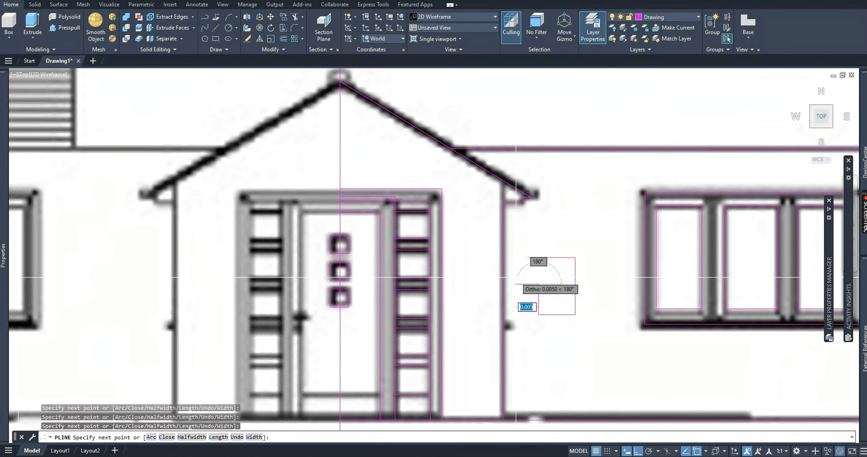
left_click(516, 284)
left_click(516, 254)
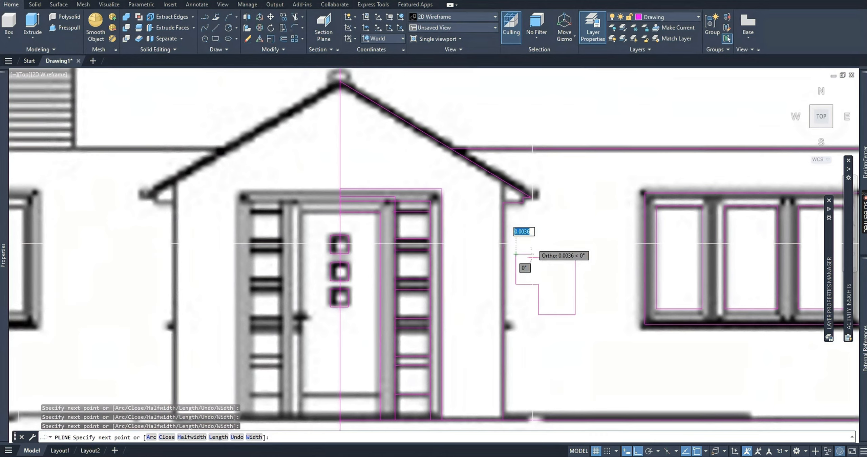
scroll(528, 253, "up", 5)
left_click(529, 259)
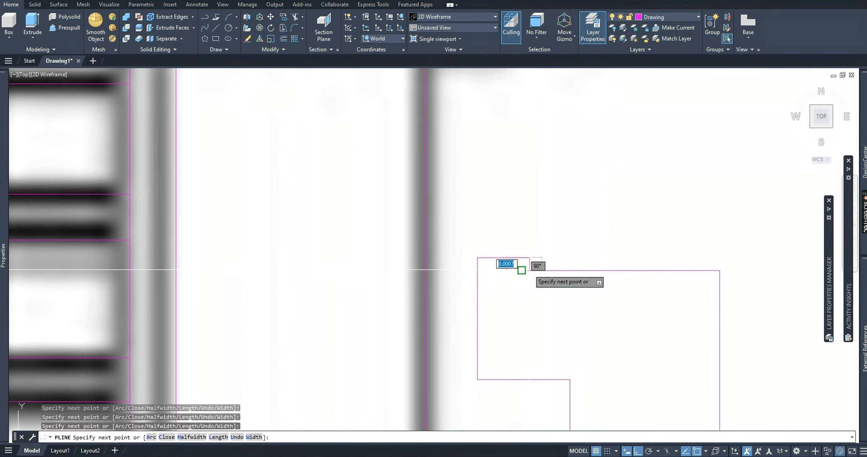
key("Escape")
key("Escape")
scroll(539, 285, "down", 8)
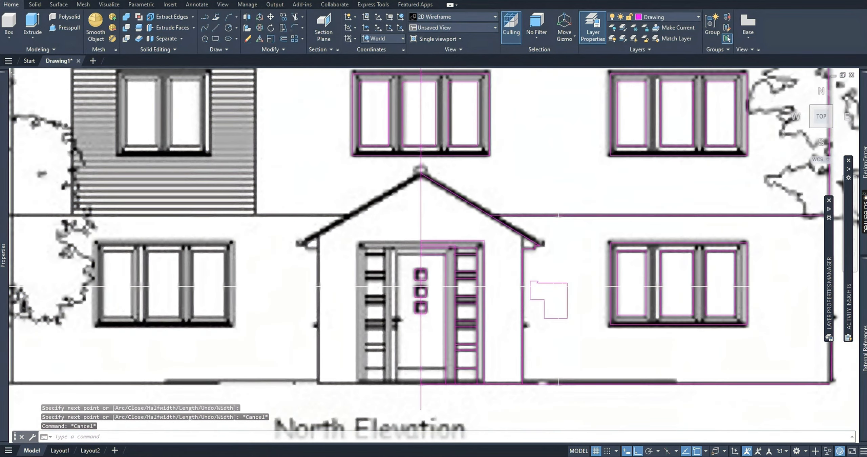
Delete the stepped sample polyline beside the porch.
left_click(559, 283)
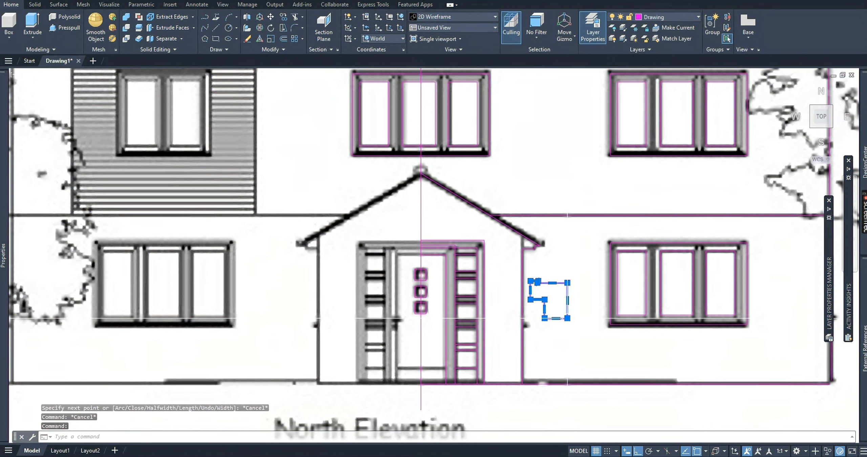
mouse_move(568, 318)
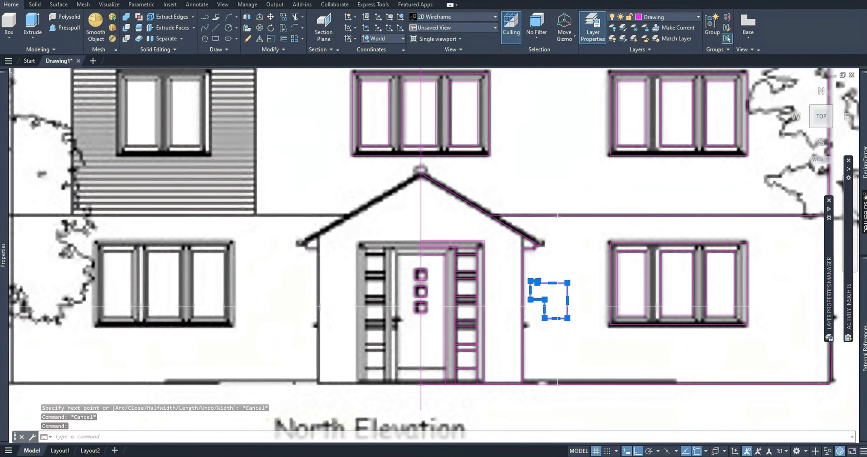
scroll(550, 311, "up", 2)
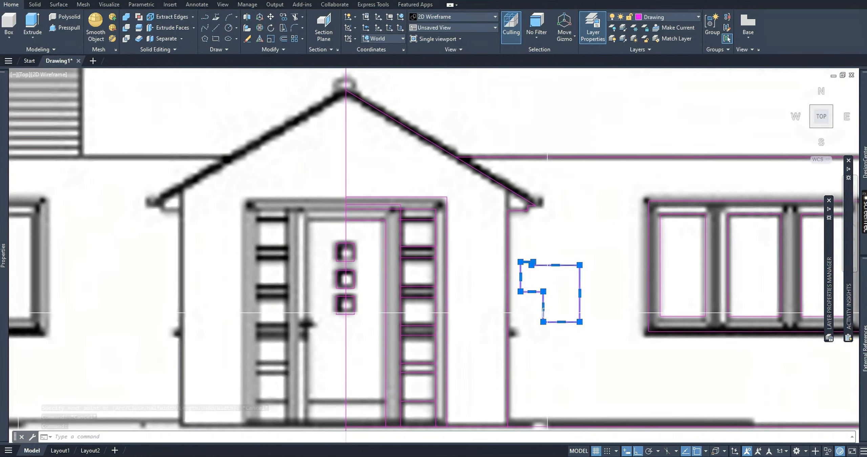
key("Delete")
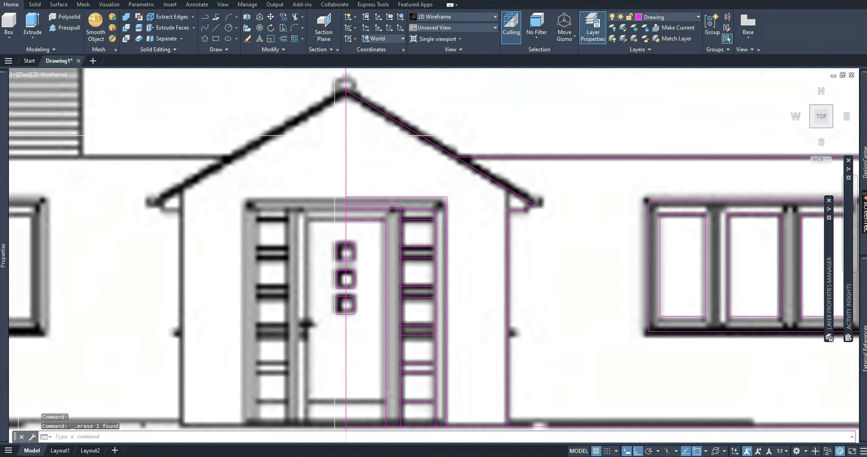
scroll(390, 211, "up", 2)
type("t")
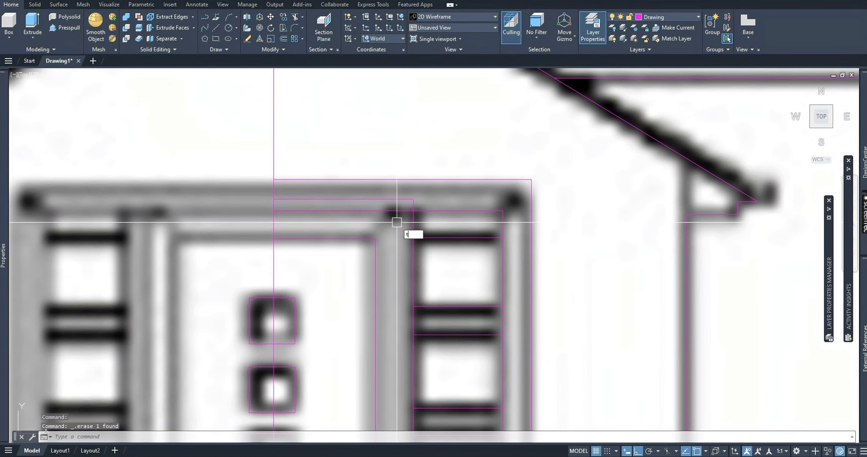
type("r")
key("Return")
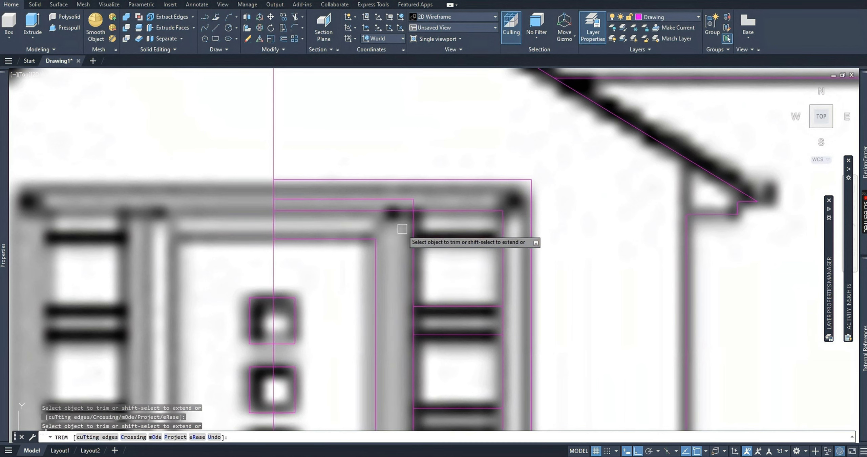
scroll(390, 229, "down", 3)
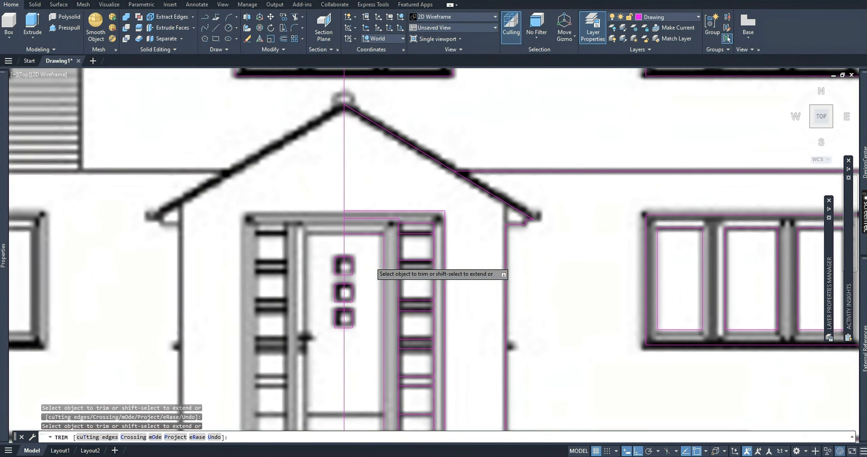
key("Escape")
Select the traced right half's roof outline, eaves lines, outer wall, floor-level line and both right-hand windows.
scroll(396, 302, "down", 5)
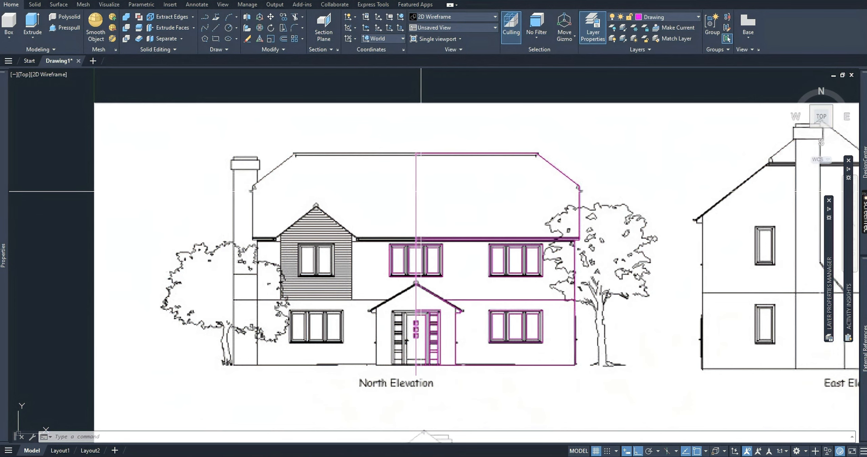
left_click(416, 196)
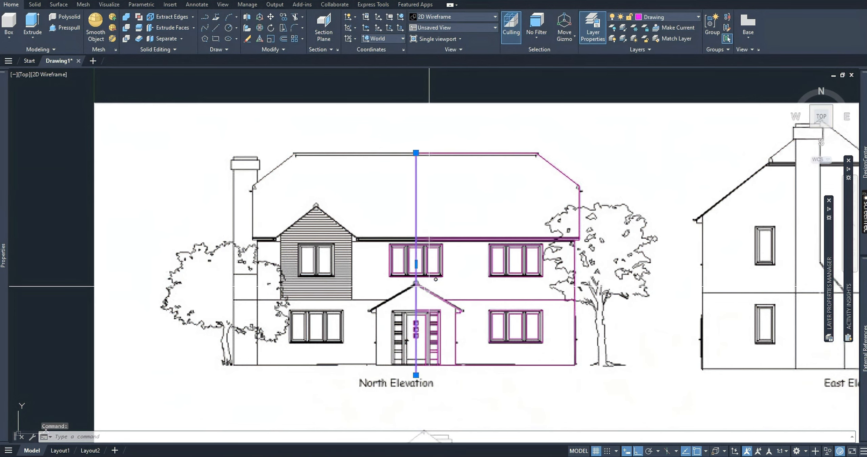
key("Escape")
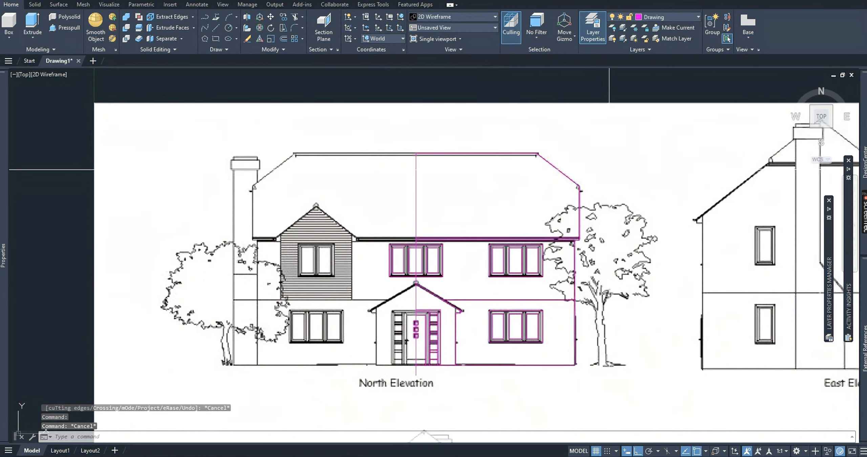
mouse_move(609, 169)
left_mouse_down()
mouse_move(557, 190)
mouse_move(534, 174)
mouse_move(539, 155)
left_mouse_up()
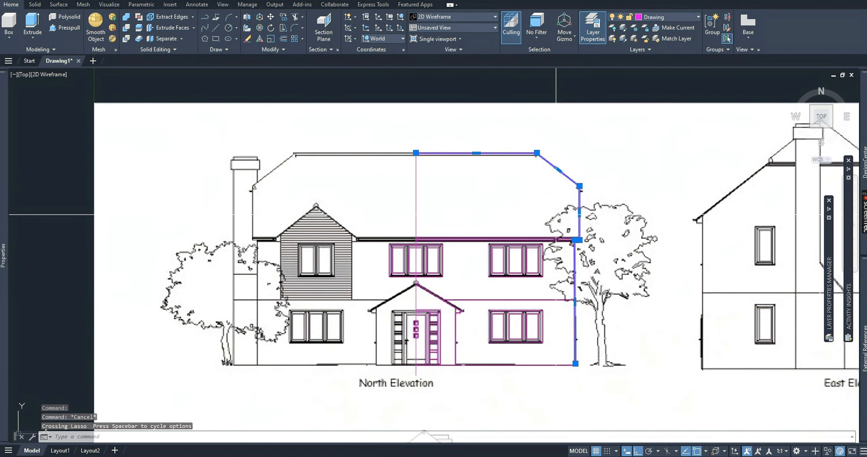
left_click_drag(546, 230, 528, 237)
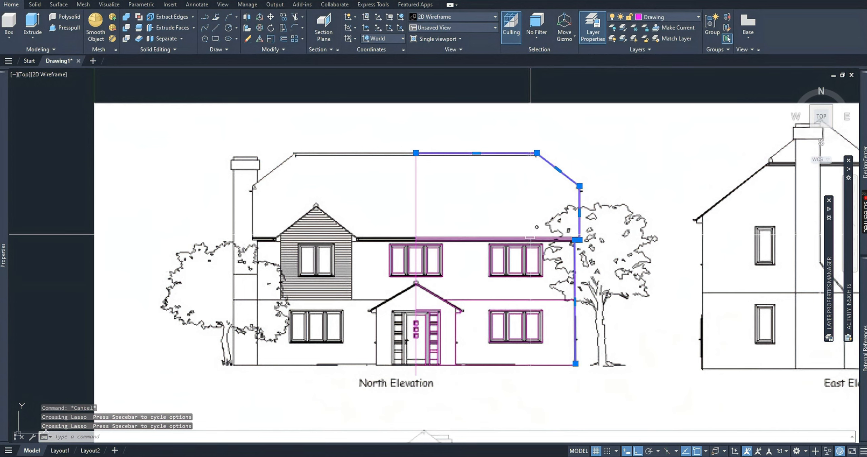
left_click(530, 235)
mouse_move(554, 285)
left_mouse_down()
mouse_move(523, 268)
mouse_move(512, 278)
left_mouse_up()
left_click(579, 214)
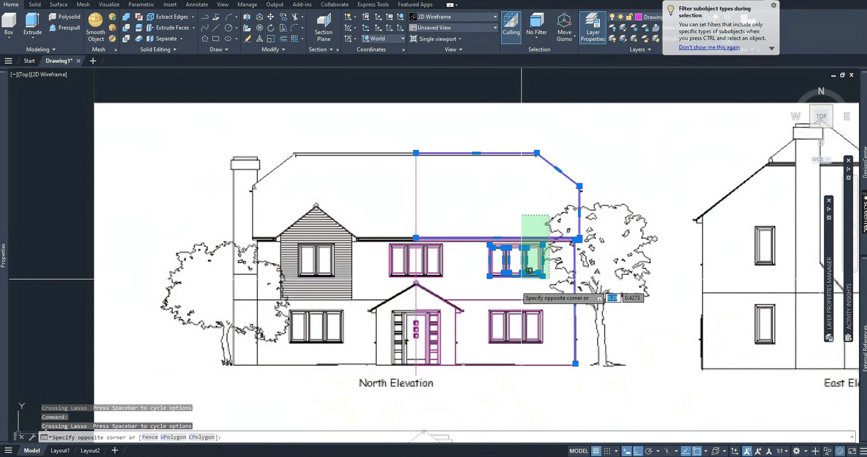
left_click(479, 366)
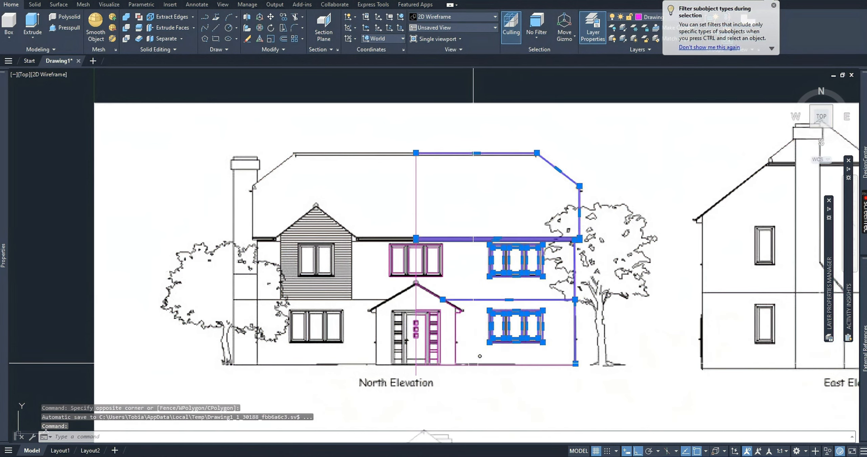
Add the right half of the porch roof, the porch wall, the door frame and the glazed side panel to the selection.
scroll(464, 351, "up", 4)
mouse_move(489, 230)
left_mouse_down()
mouse_move(442, 280)
mouse_move(433, 217)
left_mouse_up()
left_click(426, 232)
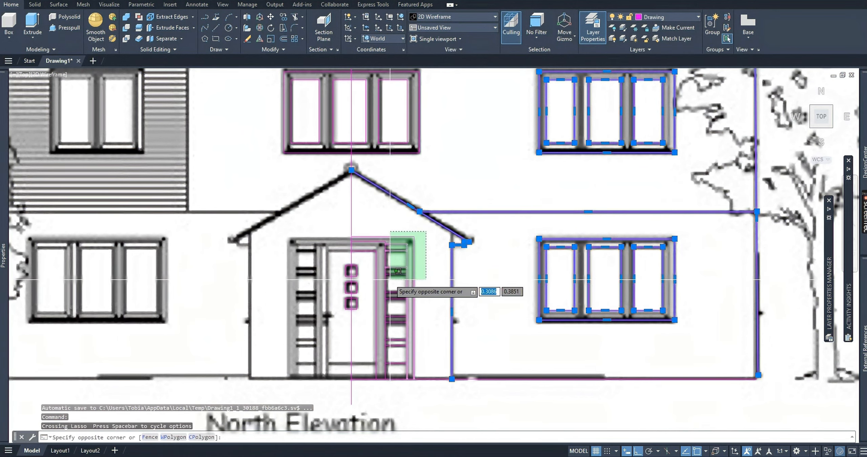
left_click(370, 293)
scroll(386, 307, "down", 4)
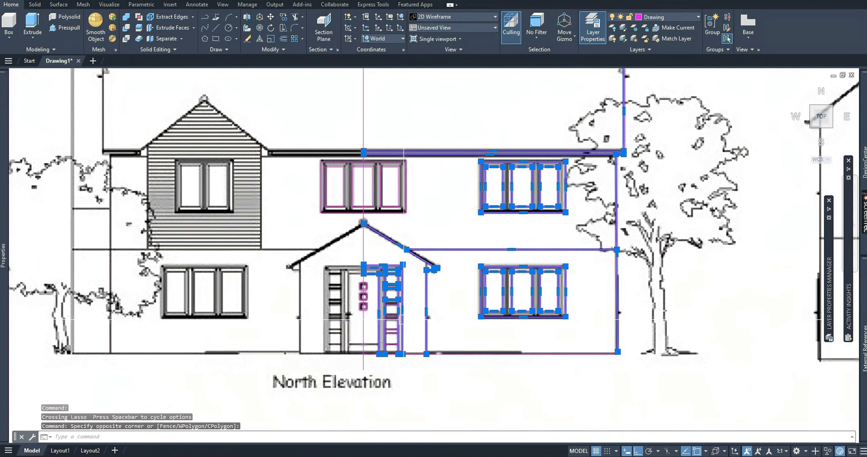
scroll(400, 239, "up", 2)
scroll(401, 238, "down", 2)
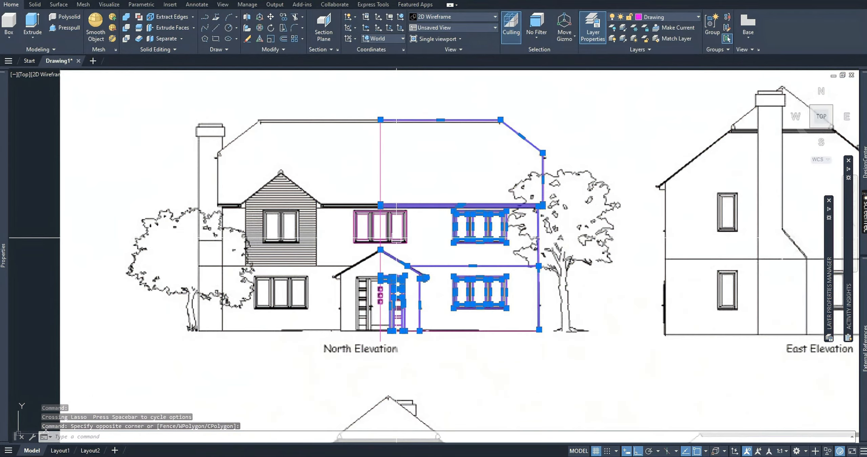
Mirror the selected right half across the vertical centreline, from the roof ridge to the line's lower end, without erasing the source objects.
mouse_move(379, 208)
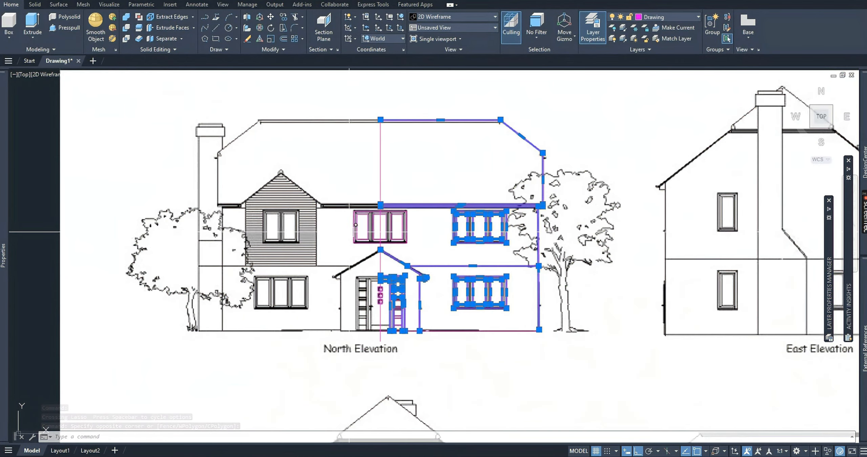
type("MI")
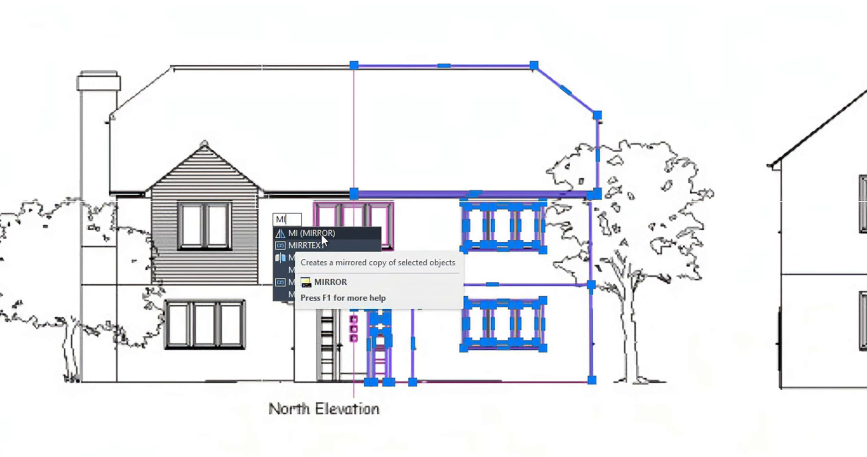
left_click(316, 233)
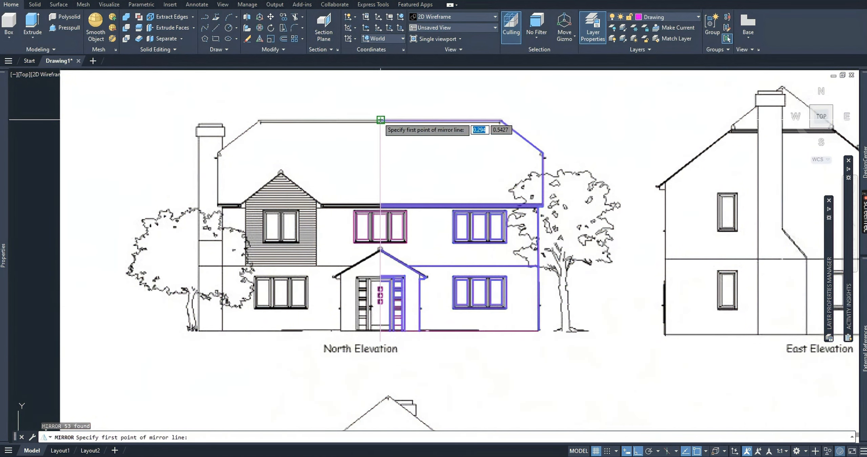
left_click(380, 119)
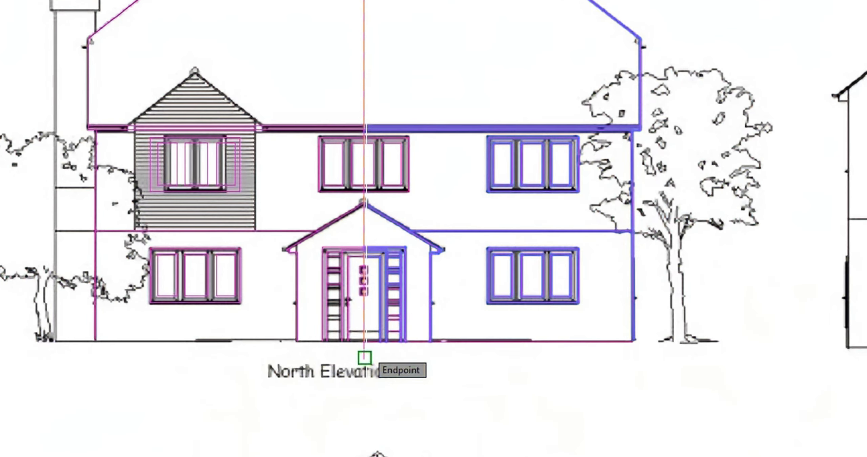
left_click(381, 337)
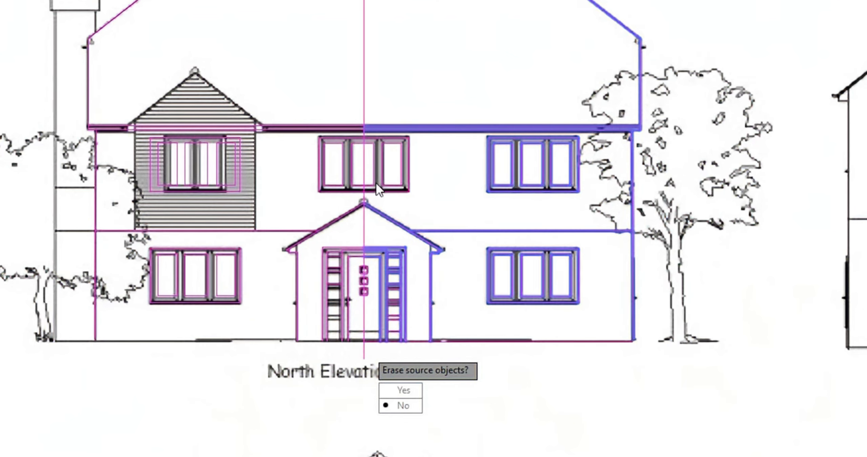
left_click(394, 406)
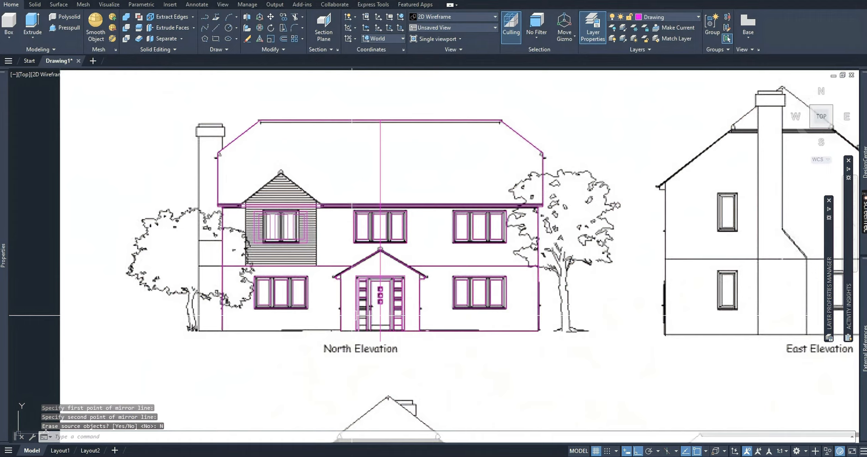
Examine how the mirrored left half fits the image, especially the window on the horizontally clad bay.
scroll(352, 316, "up", 3)
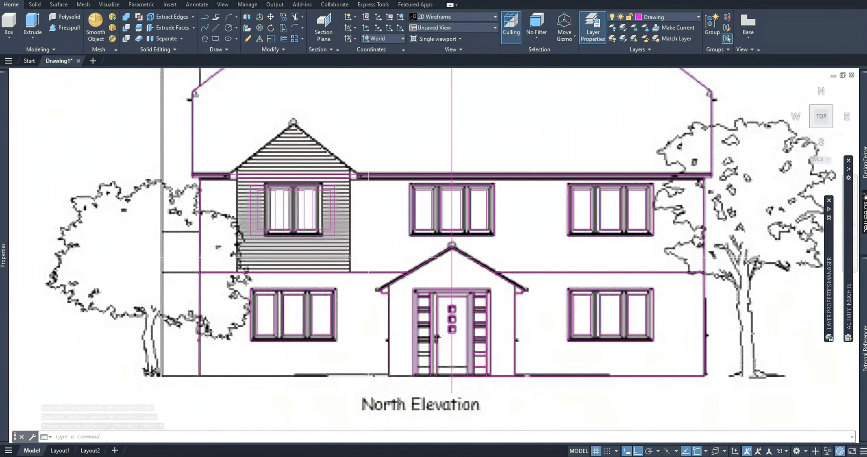
scroll(579, 280, "down", 1)
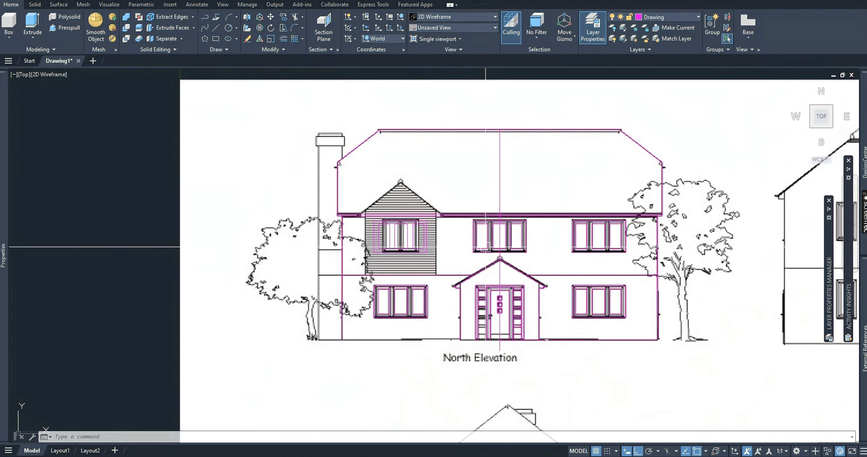
scroll(437, 254, "up", 5)
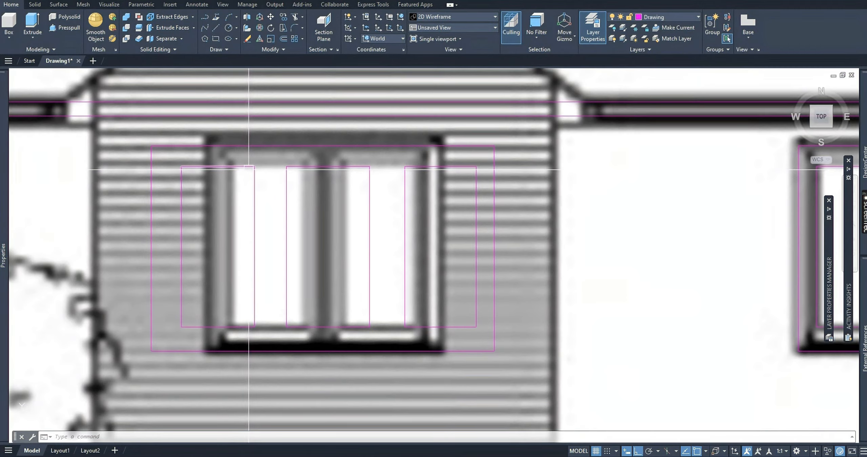
scroll(249, 168, "down", 3)
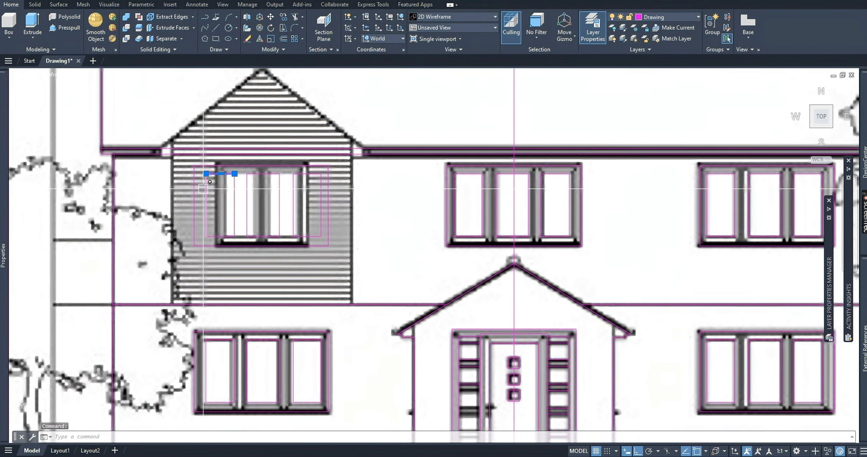
scroll(204, 188, "up", 3)
left_click(162, 136)
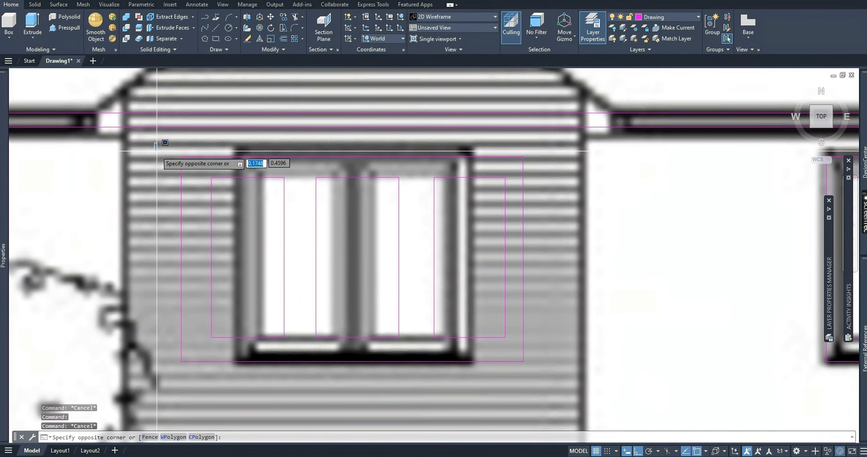
scroll(165, 149, "down", 4)
key("Escape")
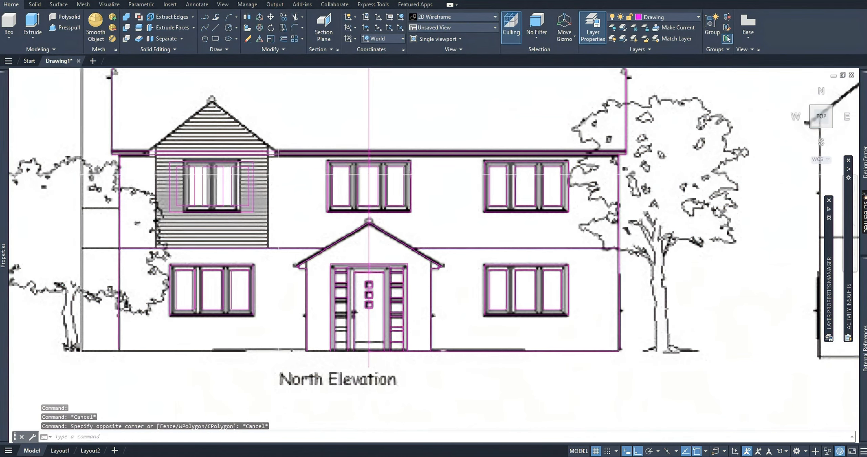
scroll(216, 244, "down", 3)
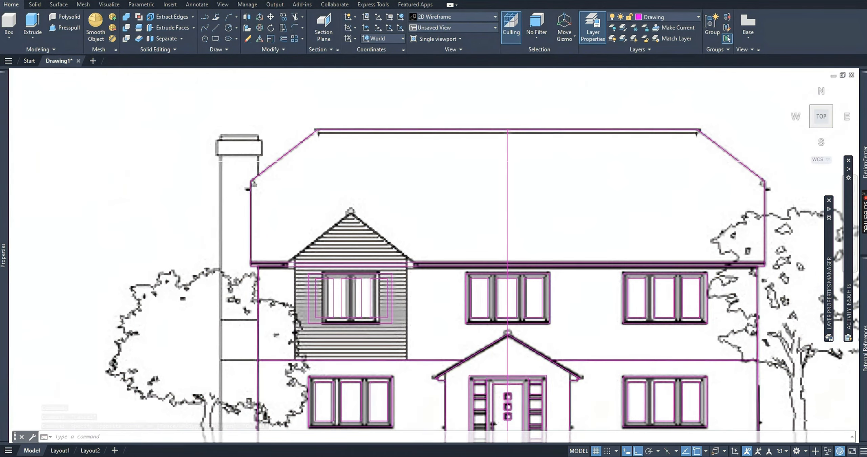
Shift both side lines of the mirrored frame inward onto the side edges of the clad bay's two-pane window.
scroll(297, 288, "up", 5)
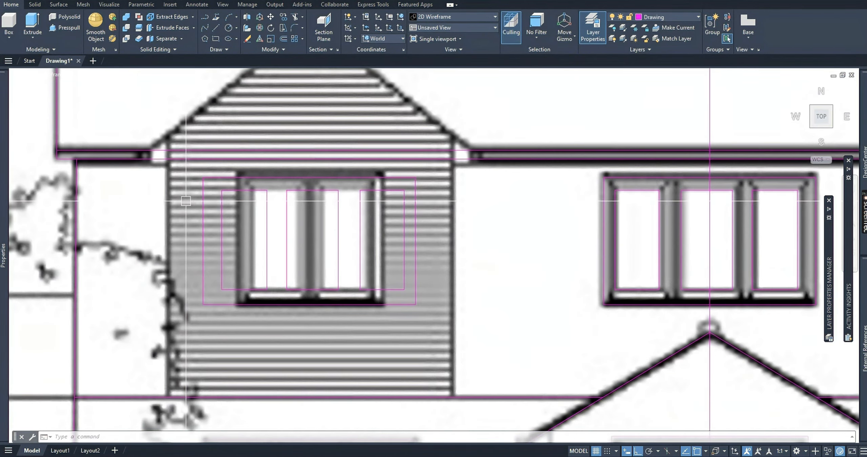
left_click(195, 169)
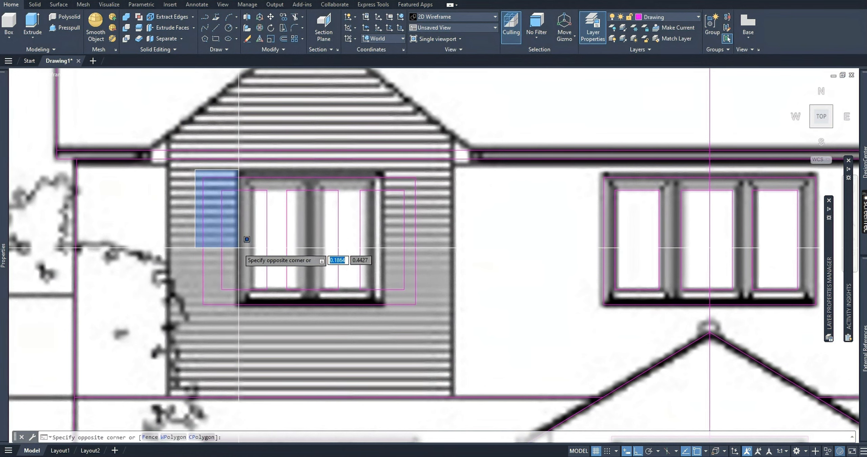
left_click(420, 325)
left_click(203, 241)
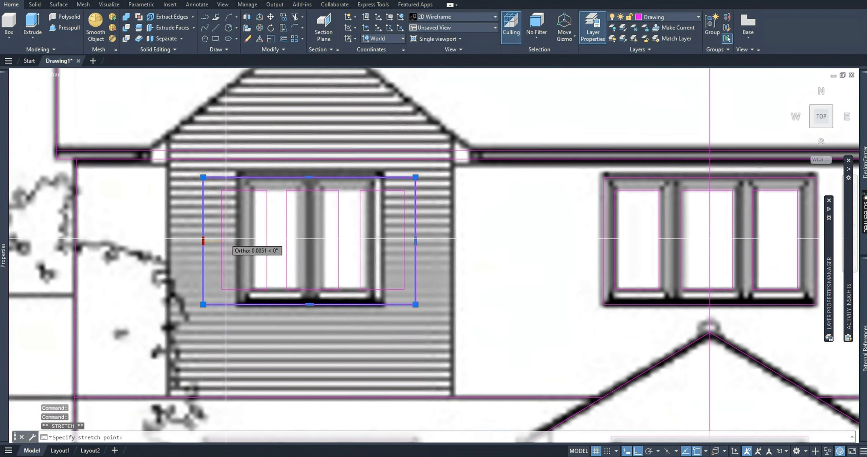
left_click(236, 241)
left_click(415, 241)
left_click(385, 245)
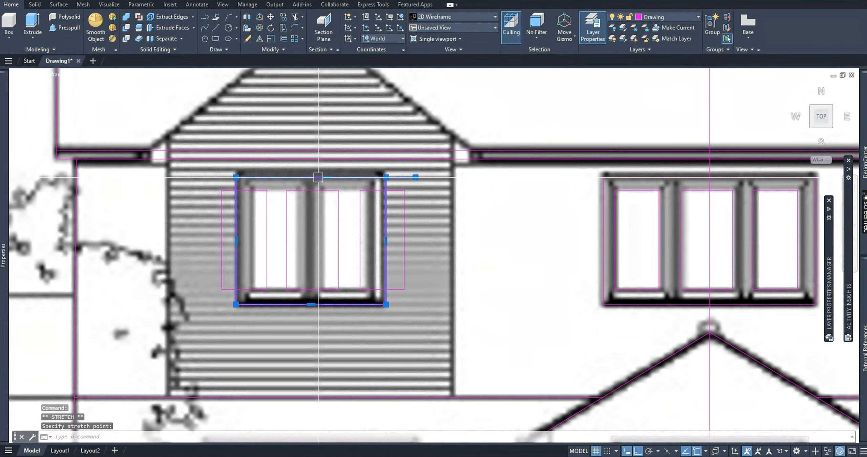
Shorten the frame's top line to the right-hand corner and raise the top edge onto the bay window's upper edge.
left_click(416, 177)
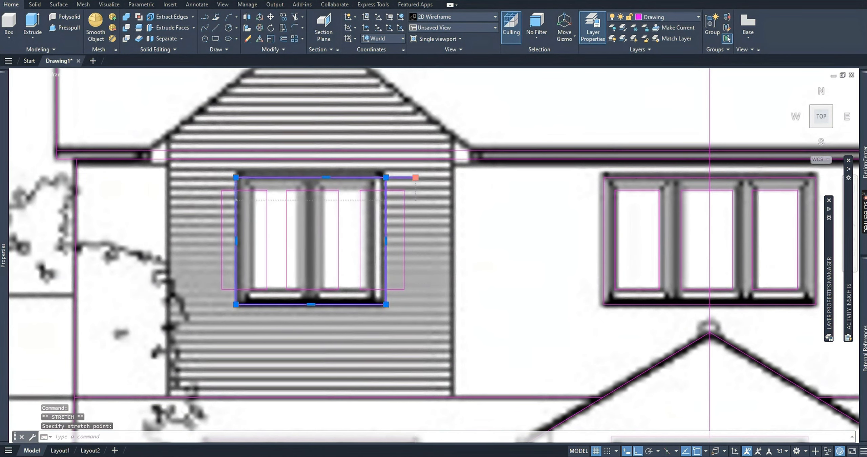
left_click(386, 177)
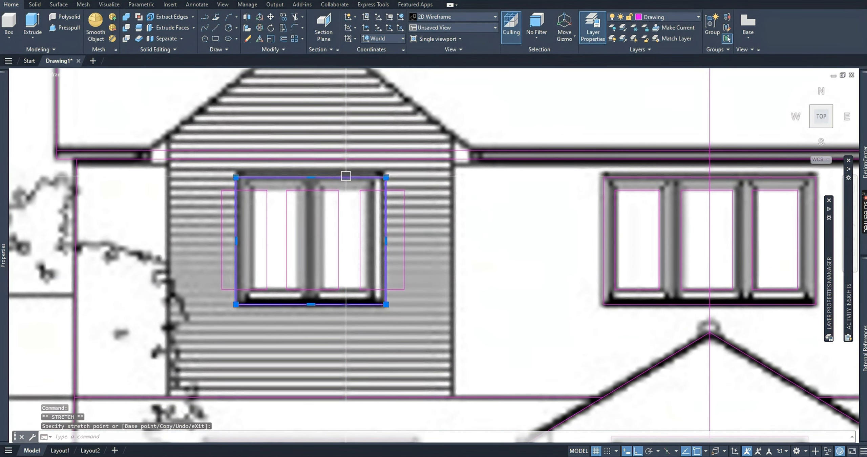
left_click(311, 179)
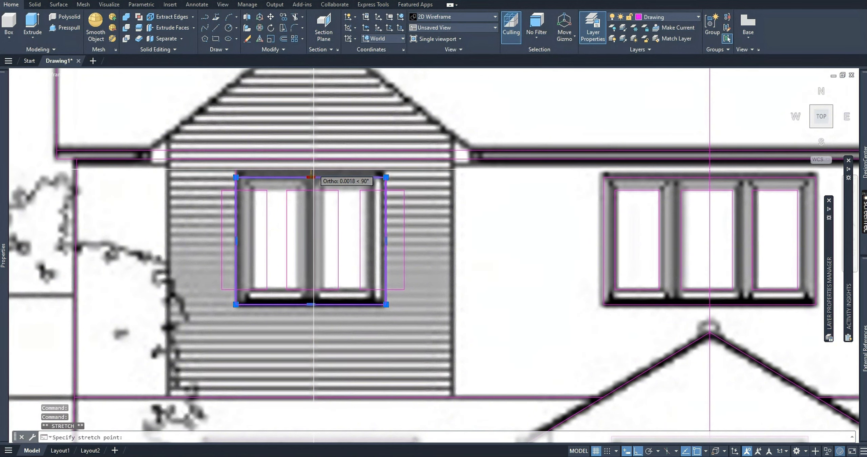
scroll(345, 306, "down", 6)
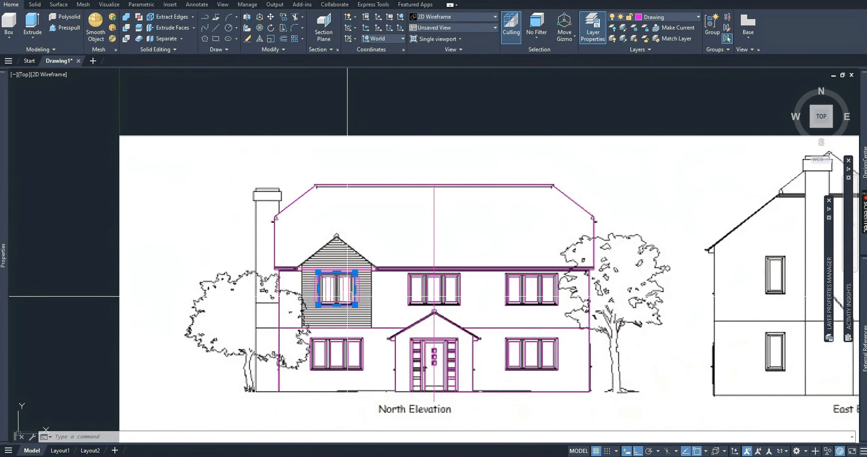
scroll(347, 296, "up", 6)
key("Escape")
Move the leftmost mirrored pane rectangle horizontally right about 0.0062 units onto the bay window's left pane.
left_click(287, 203)
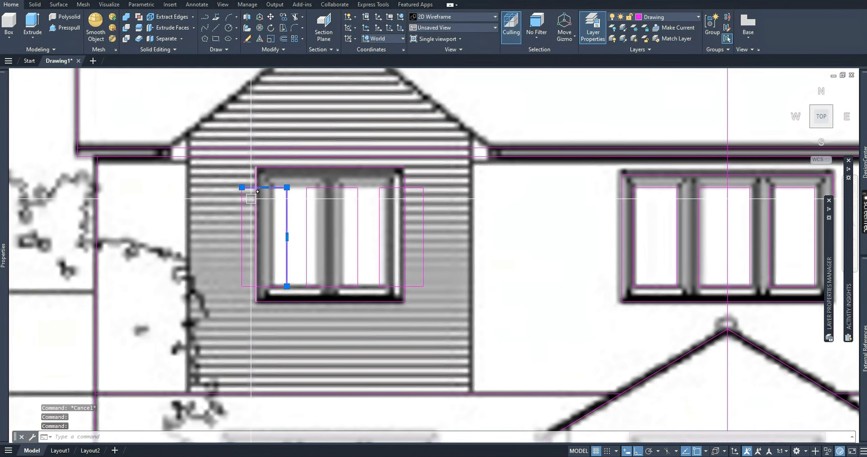
left_click(242, 210)
left_click(271, 286)
type("M")
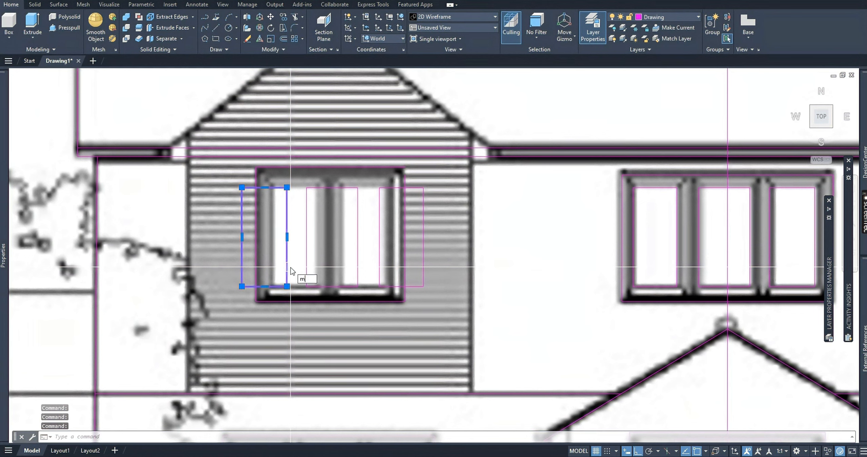
key("Return")
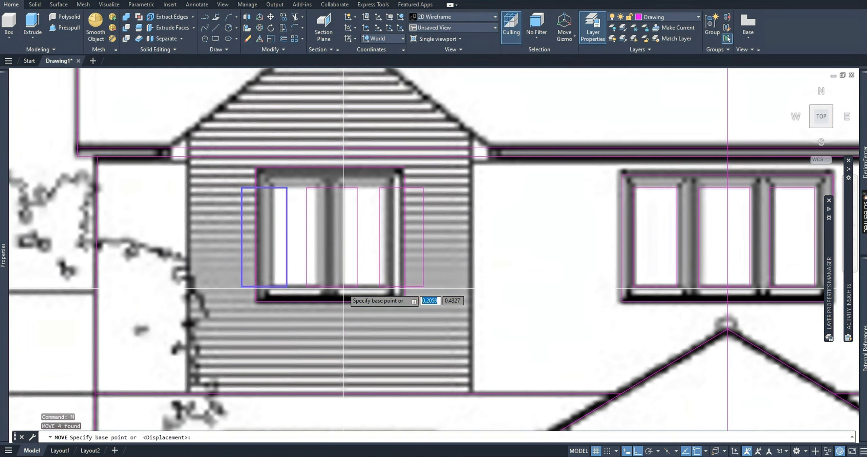
left_click(324, 347)
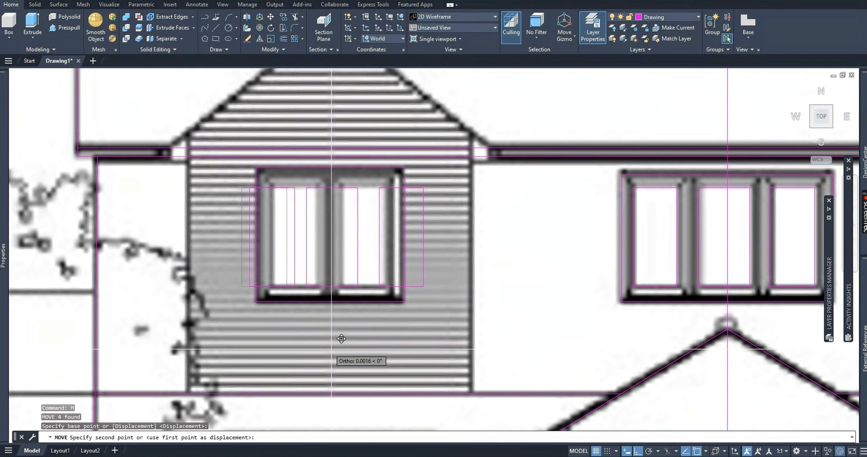
left_click(354, 347)
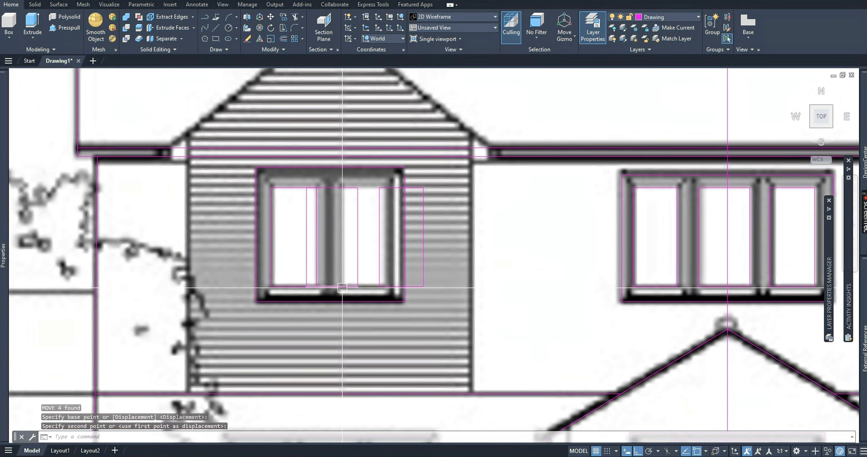
Move the middle mirrored pane rectangle horizontally right about 0.006 units onto the bay window's right pane.
left_click(355, 287)
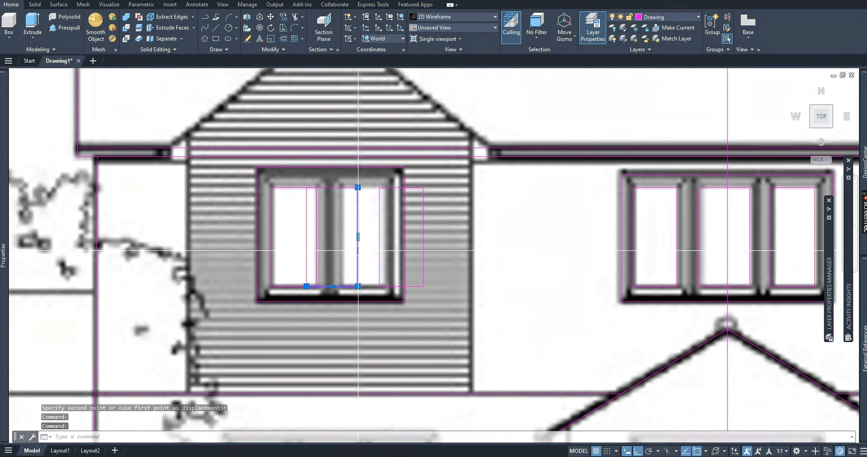
left_click(307, 239)
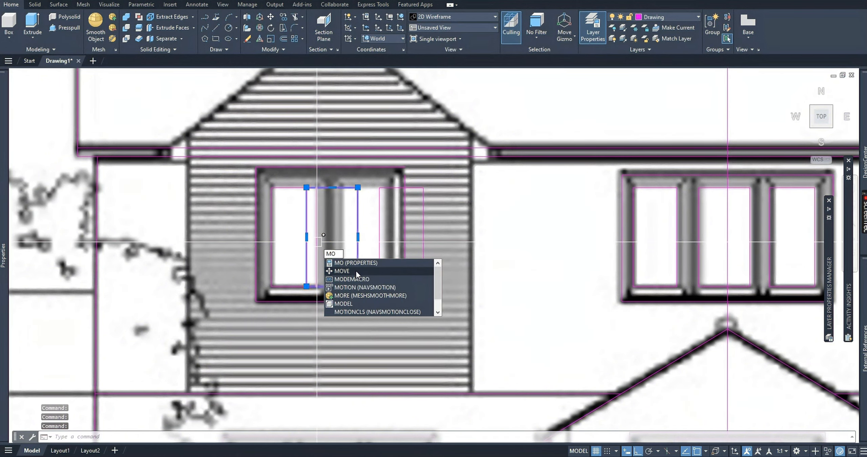
left_click(355, 271)
left_click(366, 351)
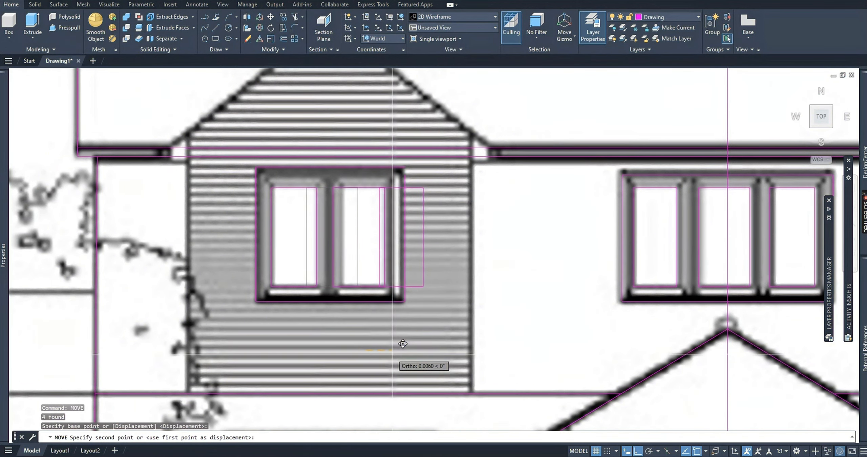
key("Escape")
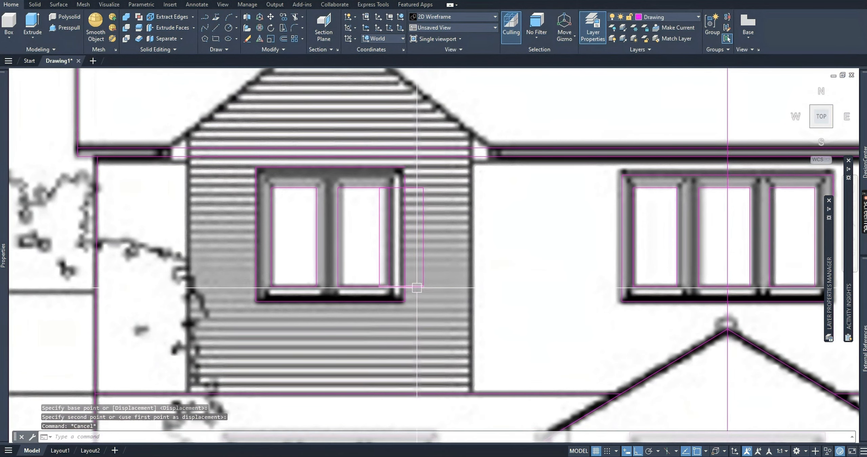
Delete the lines of the surplus third pane overlapping the right side of the bay window.
left_click(403, 287)
key("Delete")
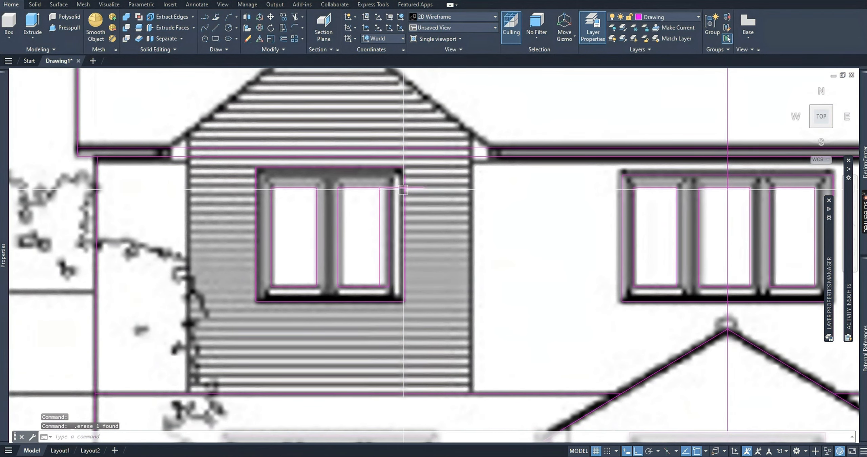
key("Delete")
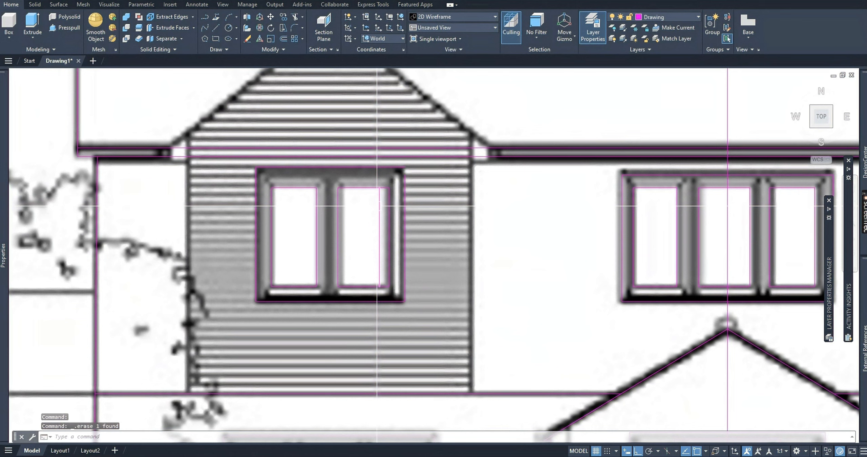
Stretch the upper end of the bay window frame's right side line to meet the frame's top line at the corner.
left_click(404, 183)
left_click(404, 167)
key("Escape")
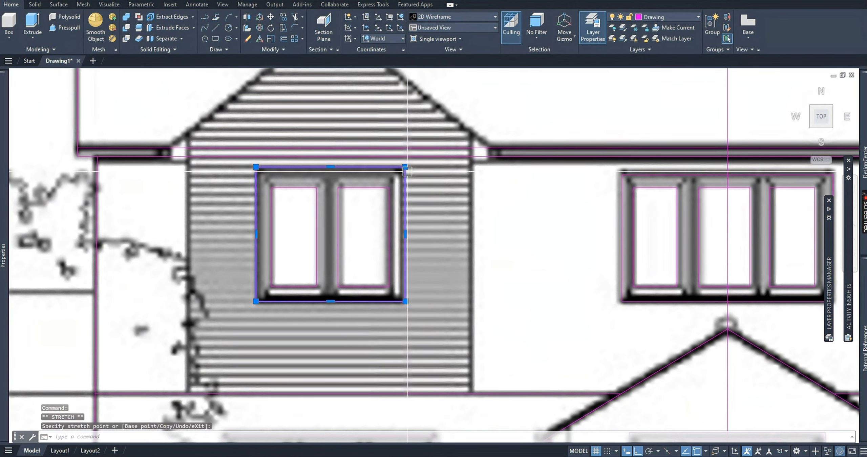
Stretch the lower end of the house's right wall line down to the ground line.
scroll(410, 234, "down", 4)
scroll(459, 272, "down", 4)
scroll(473, 272, "up", 4)
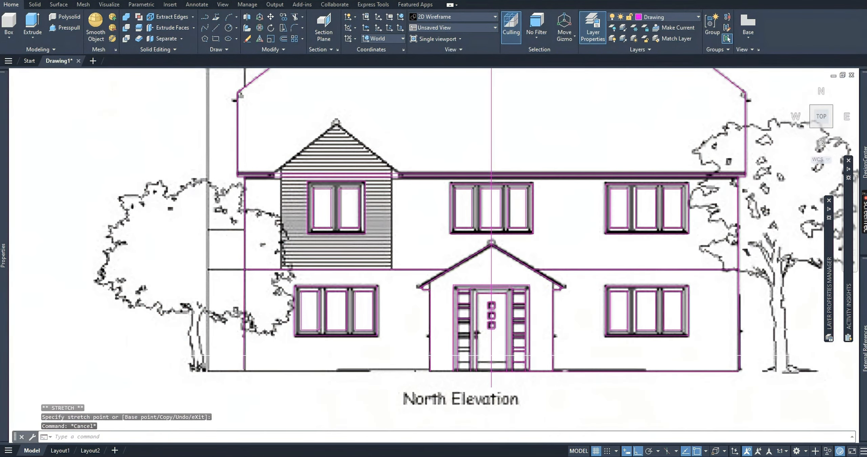
scroll(756, 355, "up", 4)
left_click(707, 352)
scroll(725, 379, "up", 4)
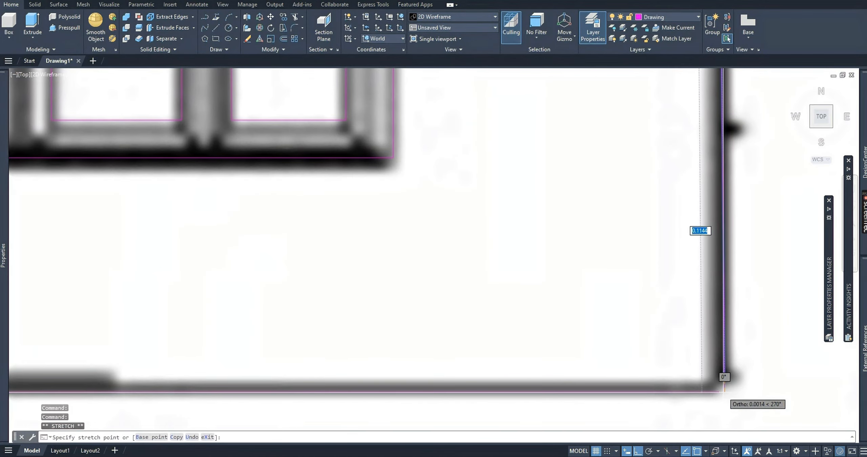
left_click(725, 392)
scroll(726, 392, "up", 4)
key("Escape")
key("Escape")
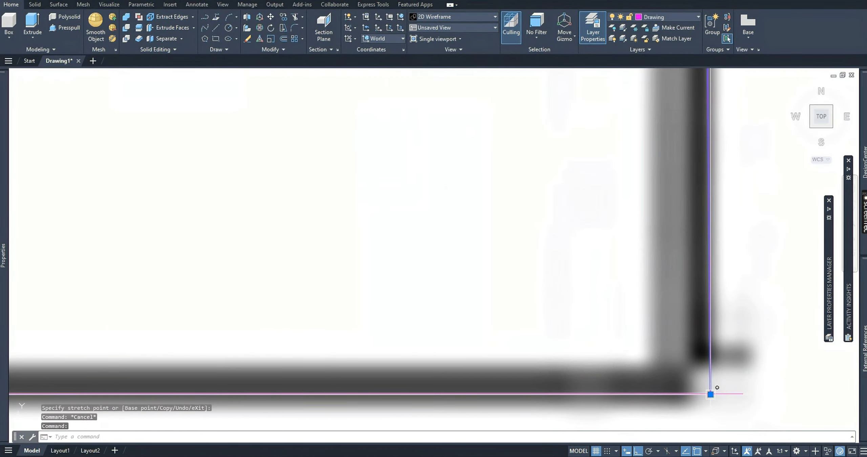
Trim the overhanging end of the ground line beyond the right wall line.
type("tr")
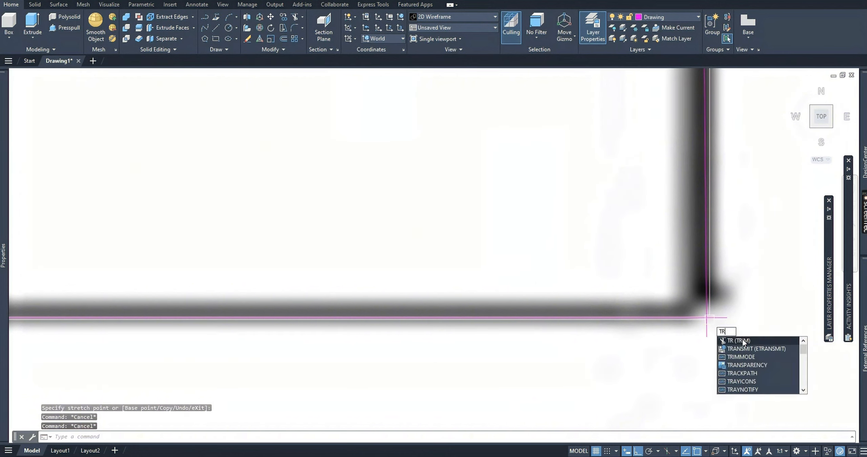
key("Return")
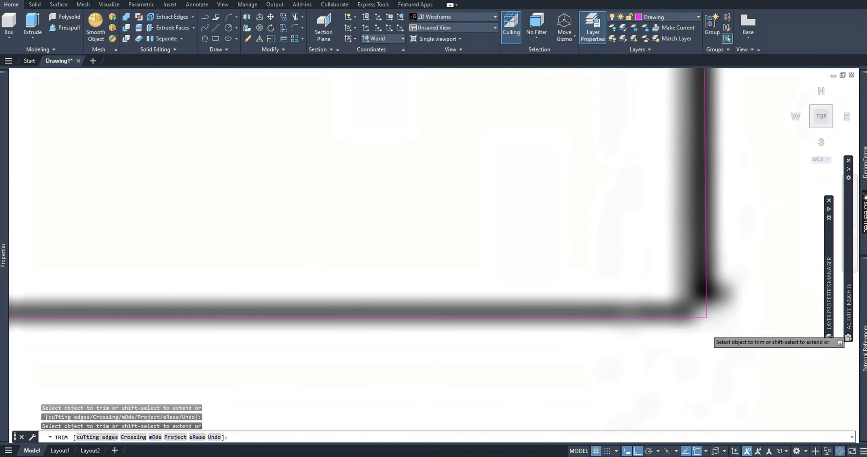
scroll(701, 330, "down", 10)
key("Escape")
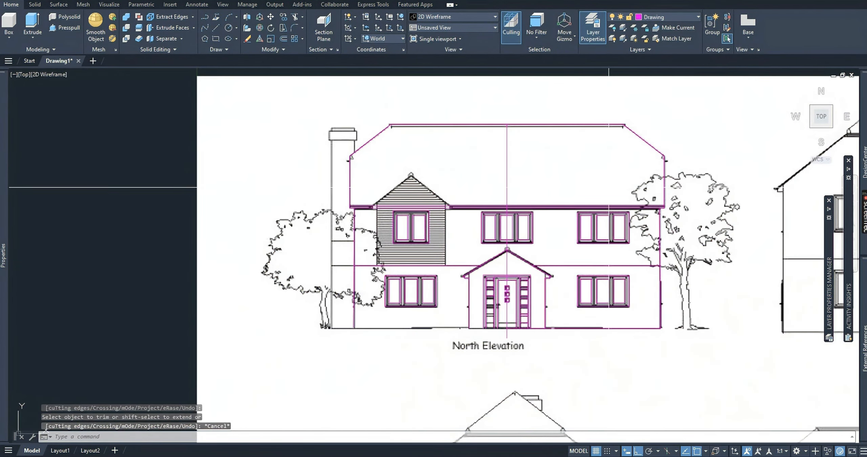
Draw a vertical centre polyline about 0.095 units long through the clad bay, from above the gable peak to below the floor line.
scroll(468, 219, "up", 4)
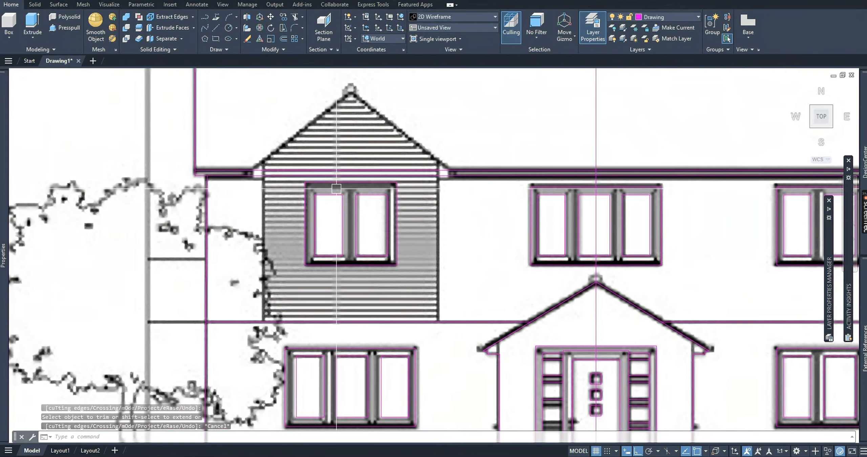
scroll(333, 216, "down", 2)
middle_click_drag(333, 216, 397, 259)
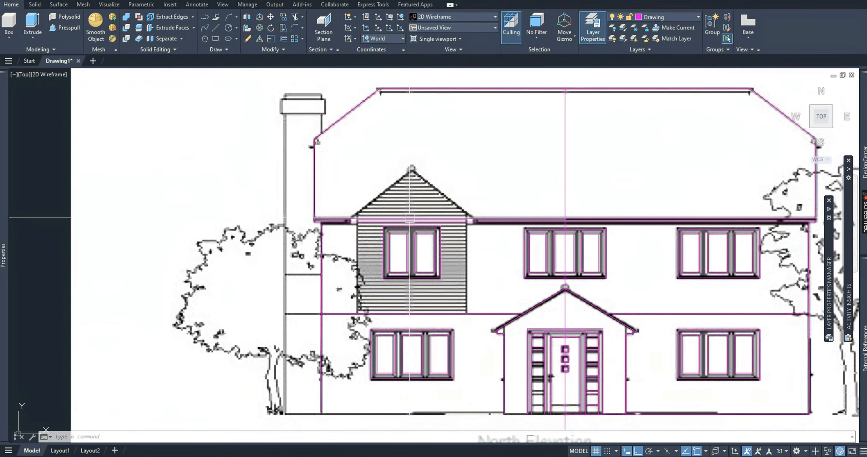
scroll(407, 223, "up", 2)
type("PL")
key("Return")
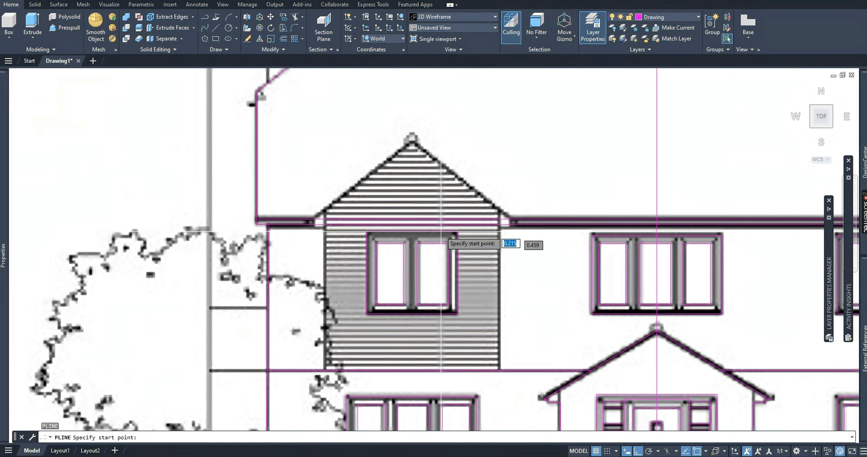
left_click(412, 134)
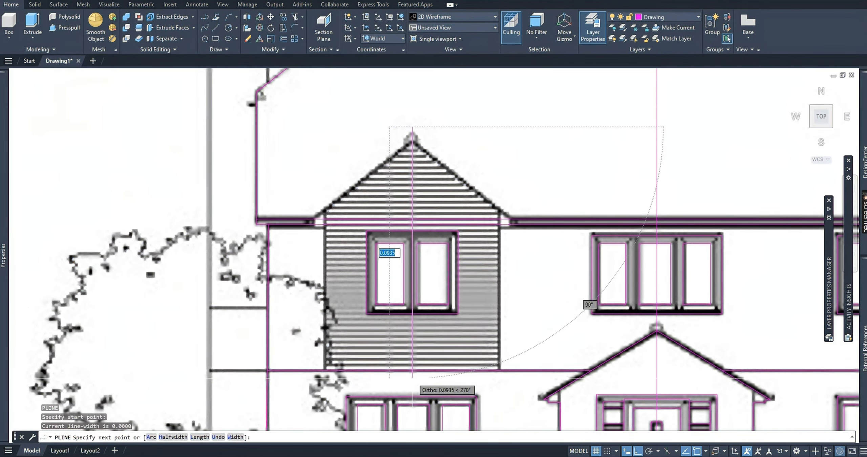
left_click(413, 385)
key("Escape")
key("Escape")
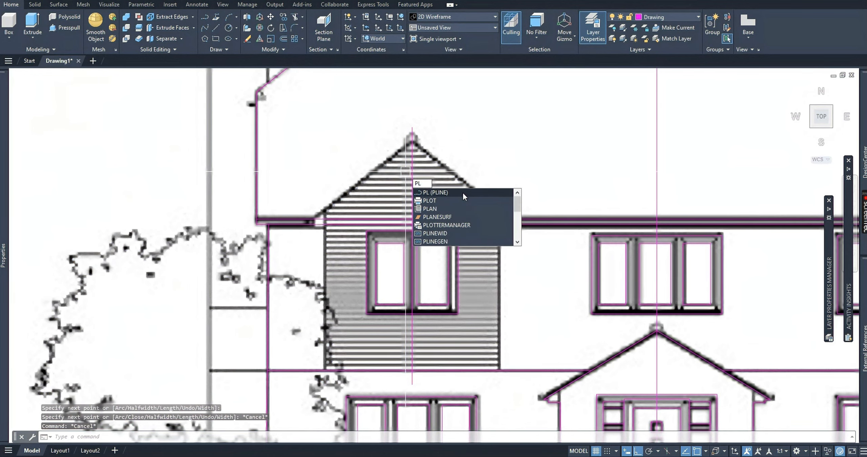
Draw a sloped polyline along the bay gable's right roof edge, from the eaves up past the centre line at the peak.
left_click(463, 197)
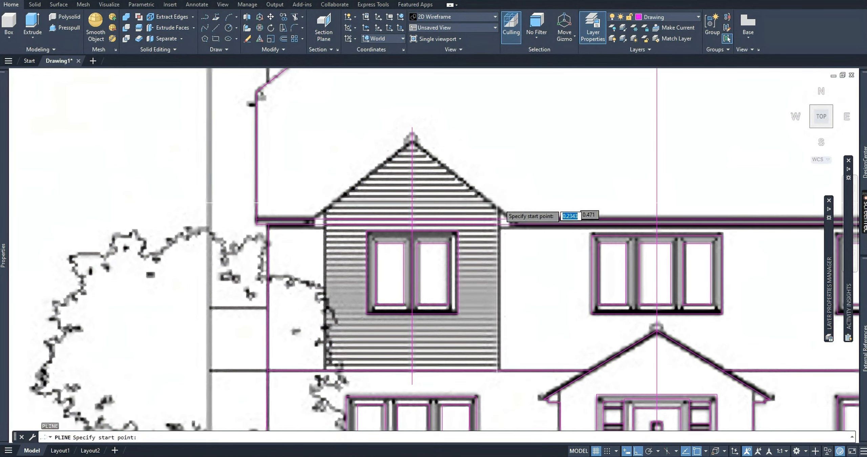
scroll(514, 221, "up", 5)
left_click(513, 224)
scroll(510, 224, "up", 2)
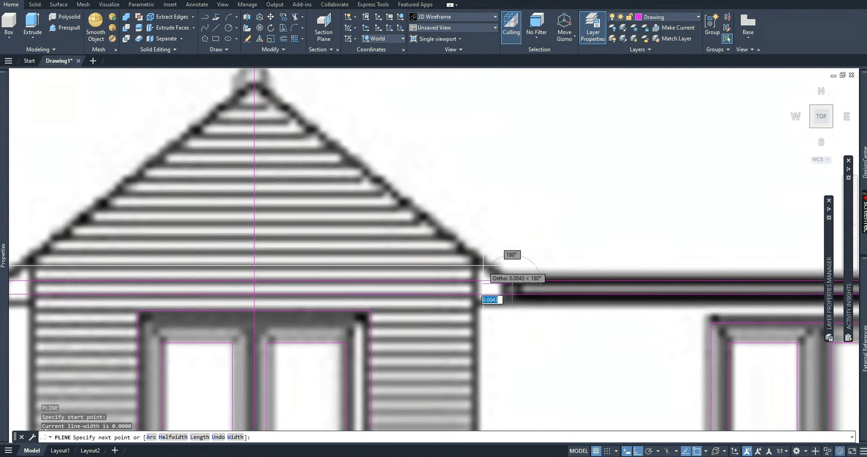
scroll(483, 266, "down", 3)
key("F8")
scroll(406, 183, "up", 2)
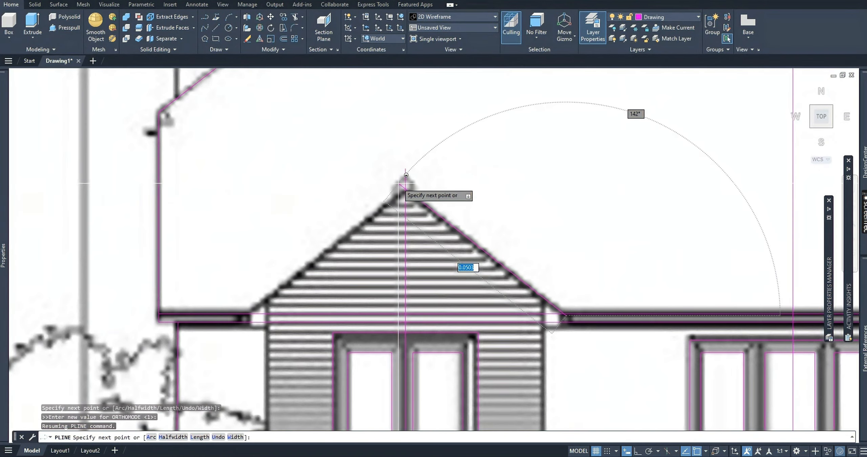
scroll(406, 175, "up", 3)
left_click(398, 183)
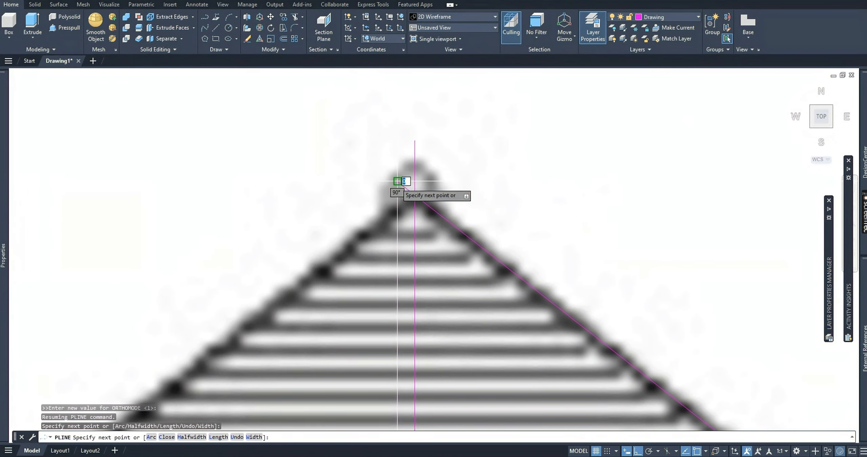
scroll(344, 135, "down", 5)
key("Escape")
key("Escape")
scroll(433, 239, "up", 2)
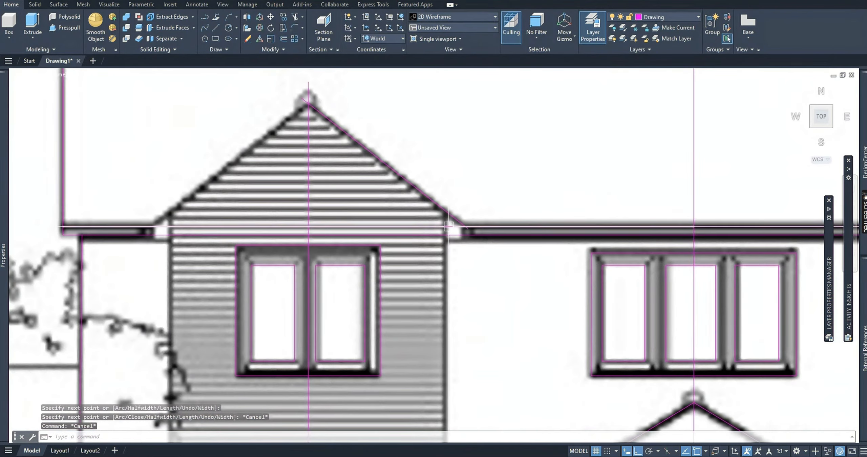
Draw a vertical polyline about 0.068 units long down the clad bay's right edge, from above the roof slope to below the floor line.
type("pl")
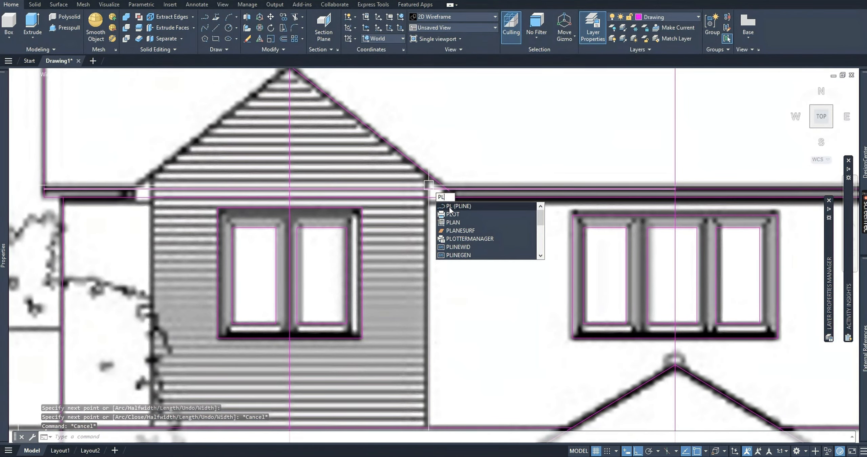
key("Return")
left_click(427, 158)
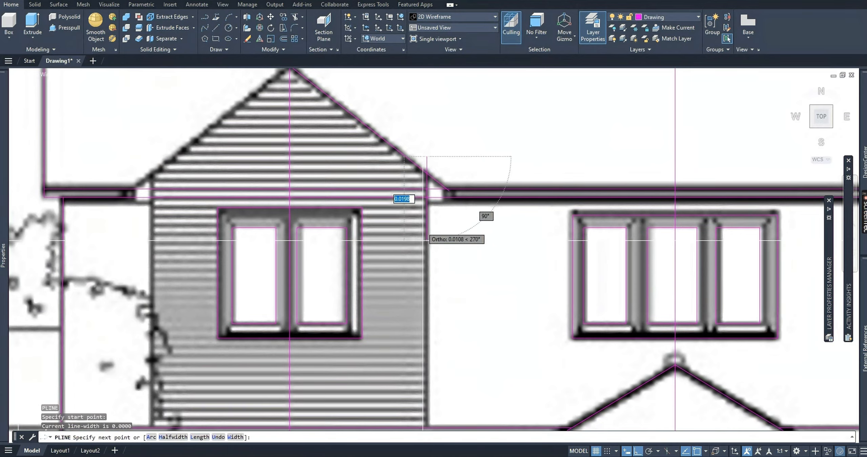
middle_click_drag(431, 285, 444, 141)
left_click(438, 285)
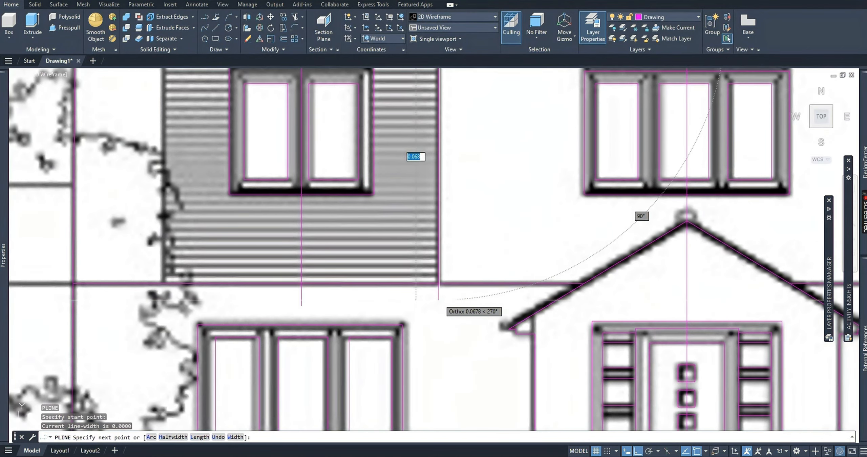
key("Escape")
key("Escape")
scroll(397, 228, "down", 4)
scroll(468, 165, "up", 2)
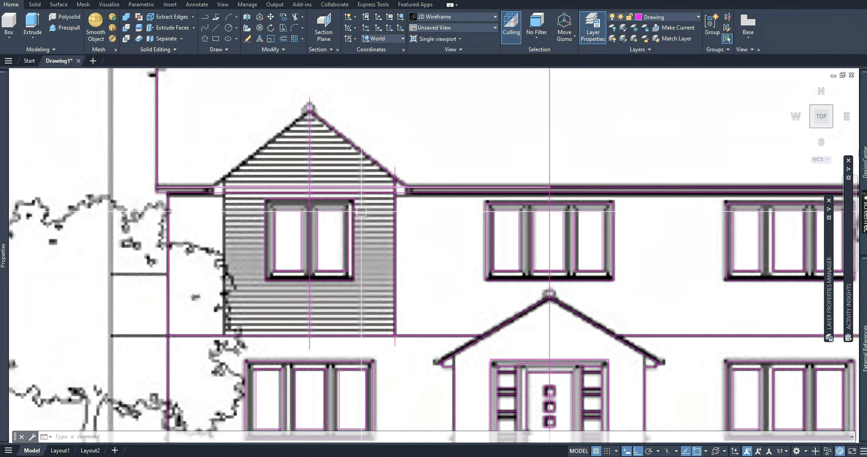
Trim the eaves lines between the clad bay's right edge and the short vertical line at the fascia's end.
scroll(371, 175, "up", 4)
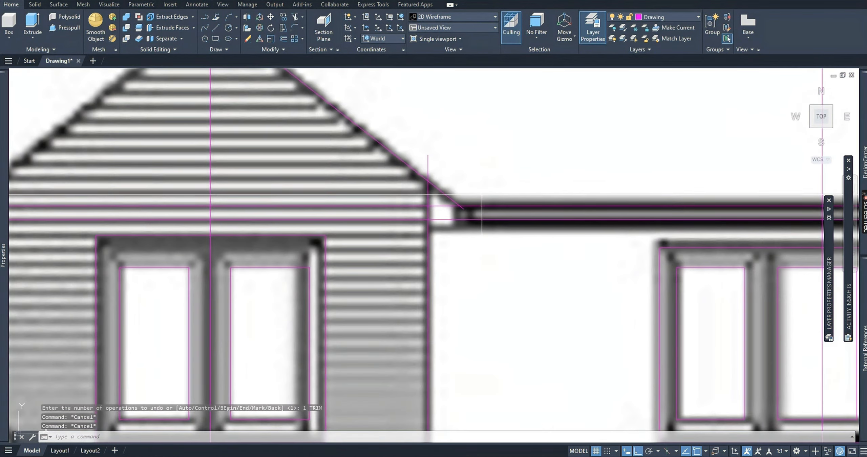
type("tr")
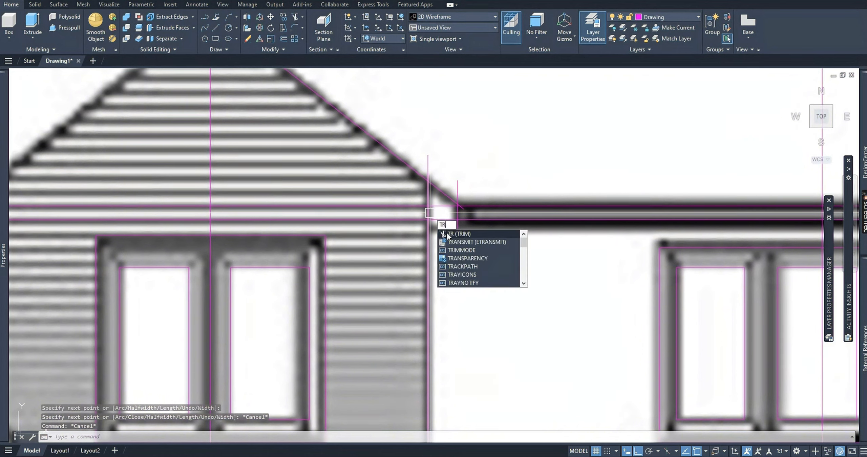
key("Return")
scroll(429, 213, "down", 2)
key("Escape")
Move the short vertical line from the right fascia end horizontally left onto the clad bay's left edge.
left_click(448, 234)
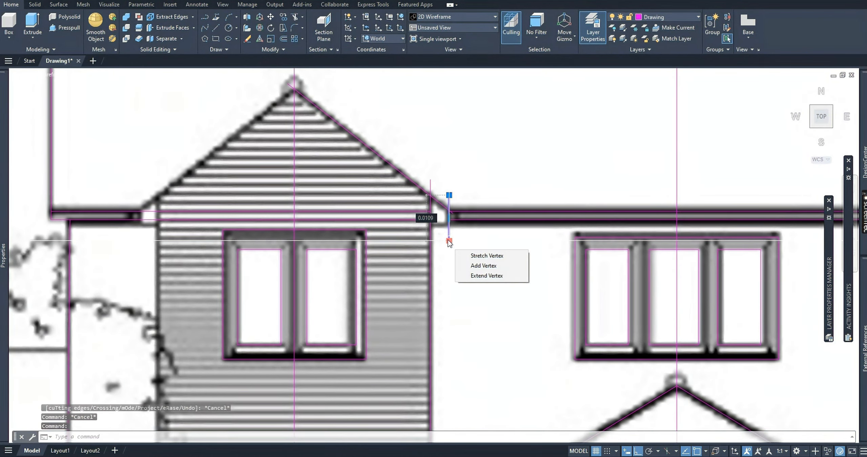
type("m")
key("Return")
left_click(530, 165)
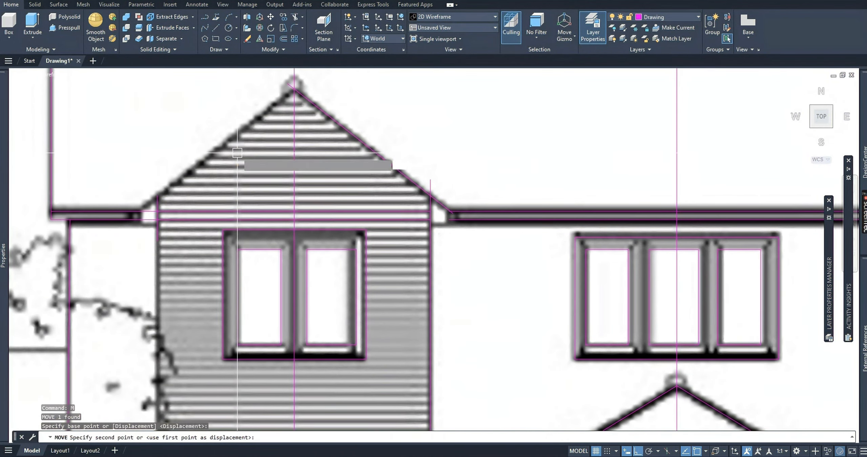
left_click(237, 153)
key("Escape")
key("Escape")
key("Escape")
Trim away the eaves lines crossing the clad bay between its left edge and the vertical centre line.
scroll(159, 205, "up", 4)
scroll(248, 201, "down", 4)
type("tr")
key("Return")
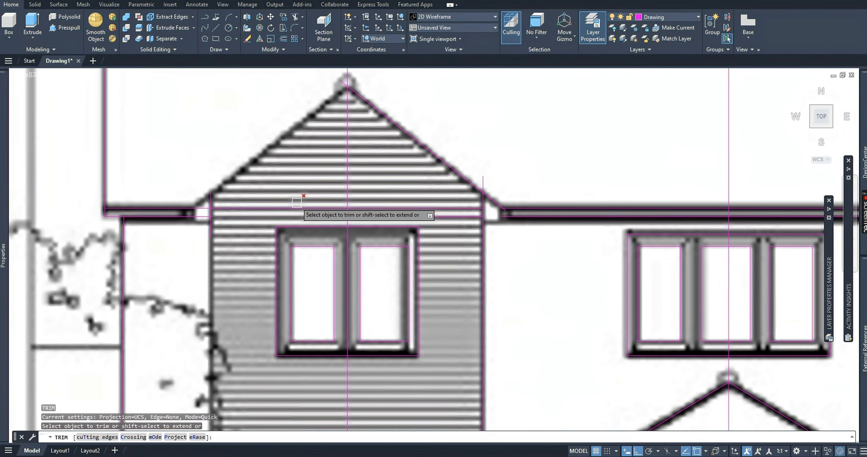
left_click(293, 215)
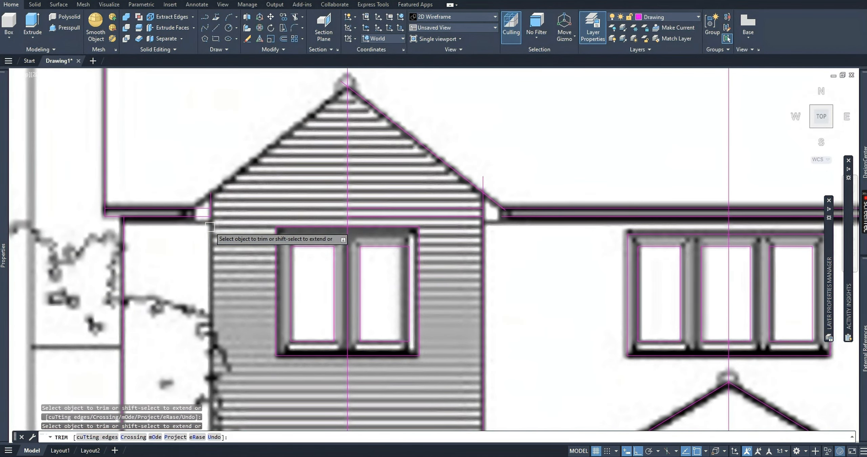
key("Escape")
scroll(246, 204, "down", 4)
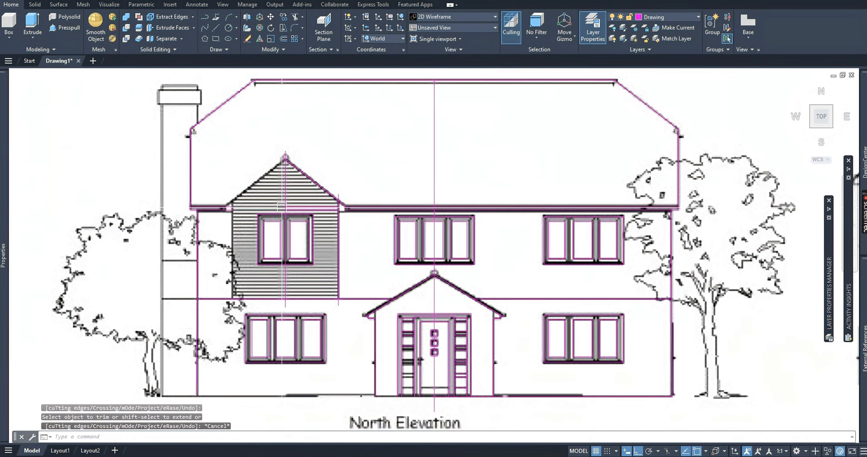
scroll(231, 197, "up", 4)
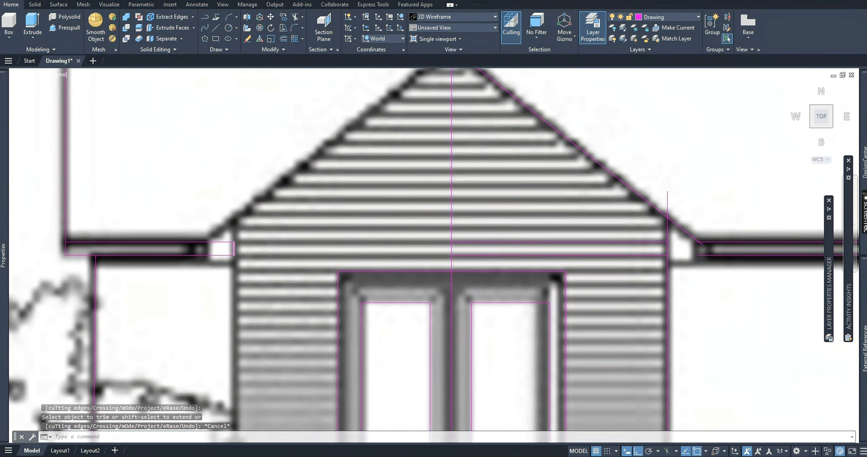
Move the short vertical line from the clad bay's left edge horizontally left to the end of the left fascia.
scroll(234, 248, "down", 4)
scroll(235, 248, "up", 4)
middle_click_drag(234, 246, 312, 248)
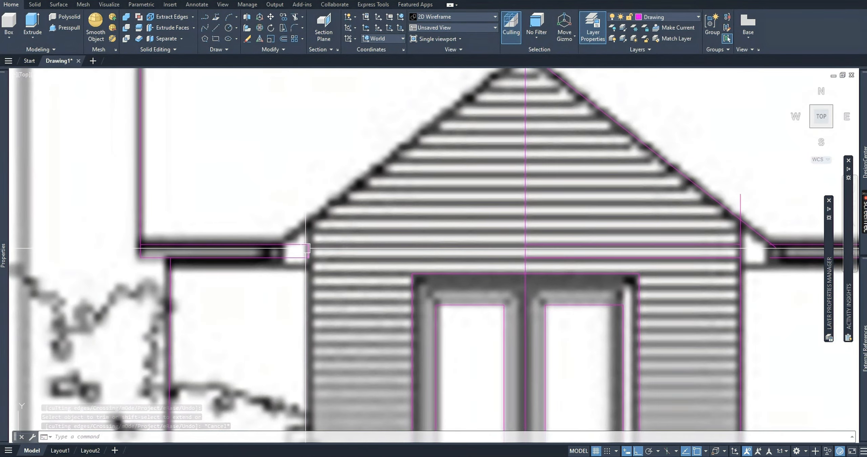
left_click(305, 248)
scroll(306, 248, "up", 5)
left_click(313, 249)
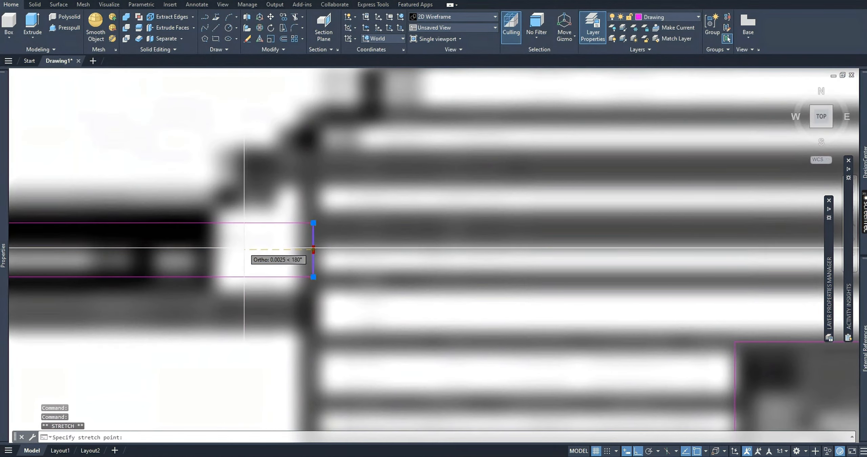
left_click(223, 249)
key("Escape")
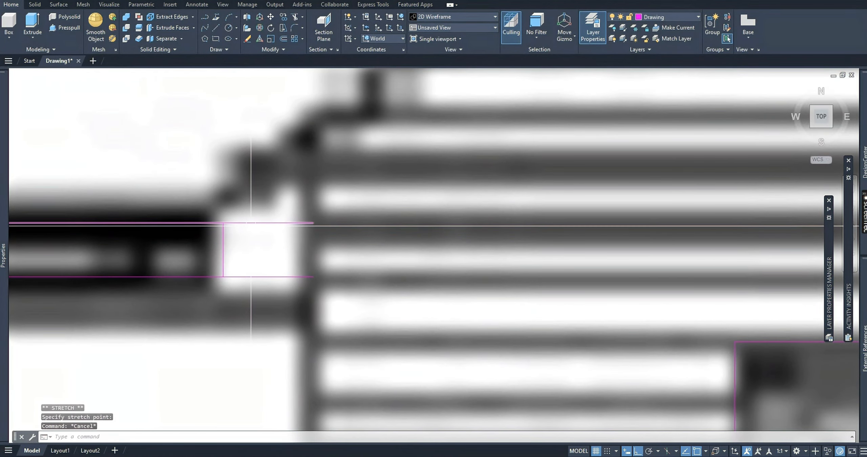
Trim the eaves line stubs between the left fascia's end line and the clad bay's left edge.
type("TR")
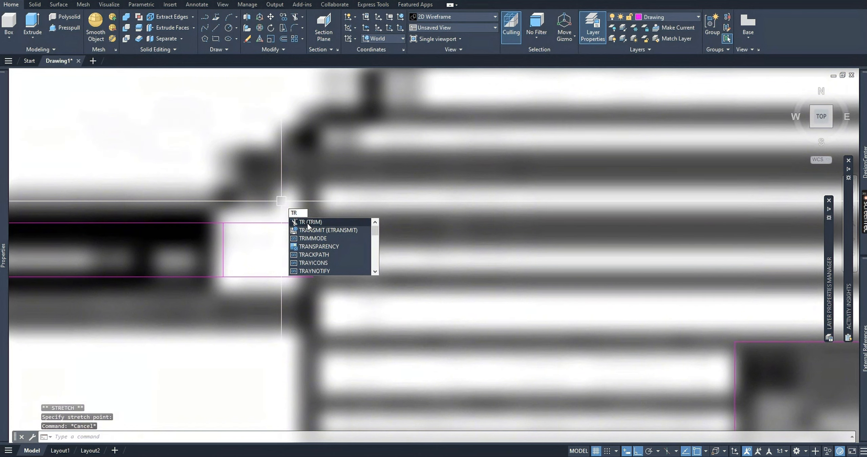
left_click(308, 222)
left_click(258, 277)
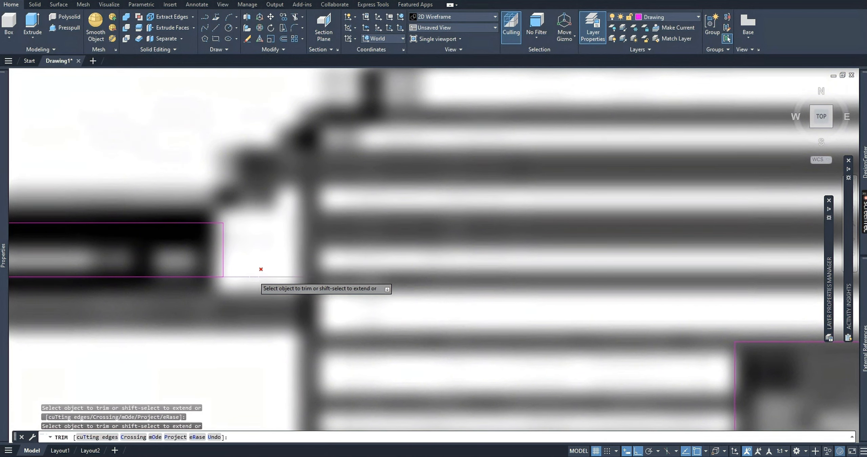
key("Escape")
scroll(258, 277, "down", 8)
scroll(352, 261, "down", 2)
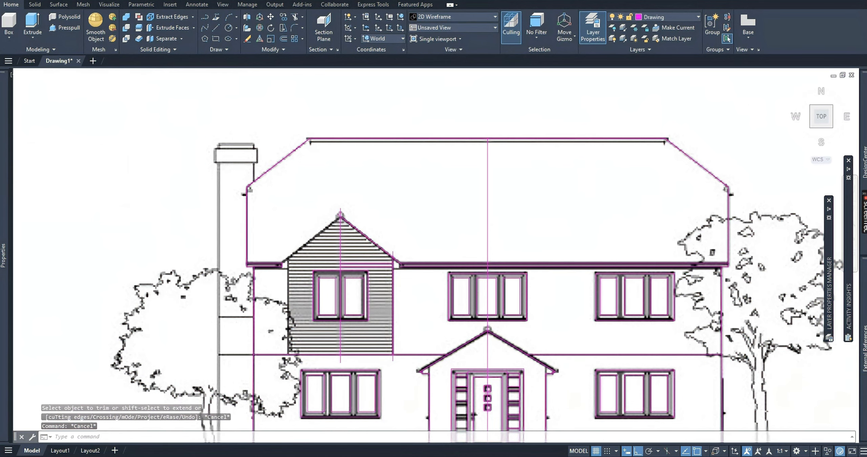
Copy the upper horizontal line in the clad bay's right half repeatedly upward at about 0.002 unit spacing to mid-gable, following the cladding boards.
scroll(361, 265, "up", 4)
left_click(352, 221)
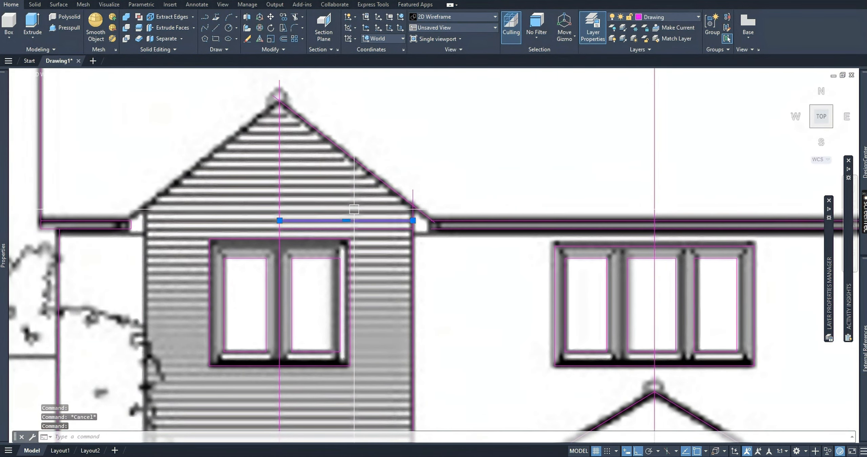
type("co")
key("Return")
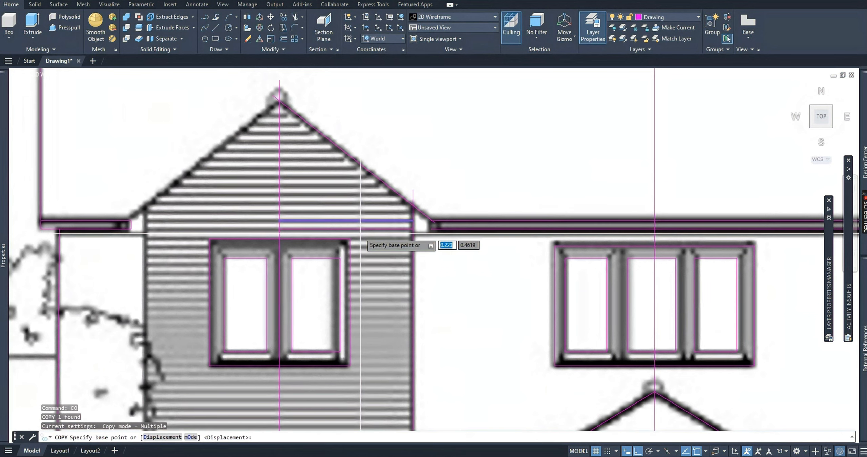
left_click(346, 221)
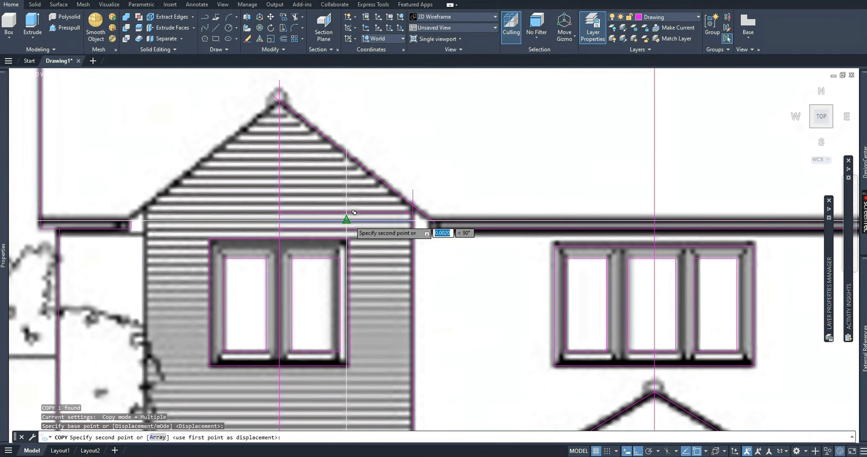
left_click(354, 212)
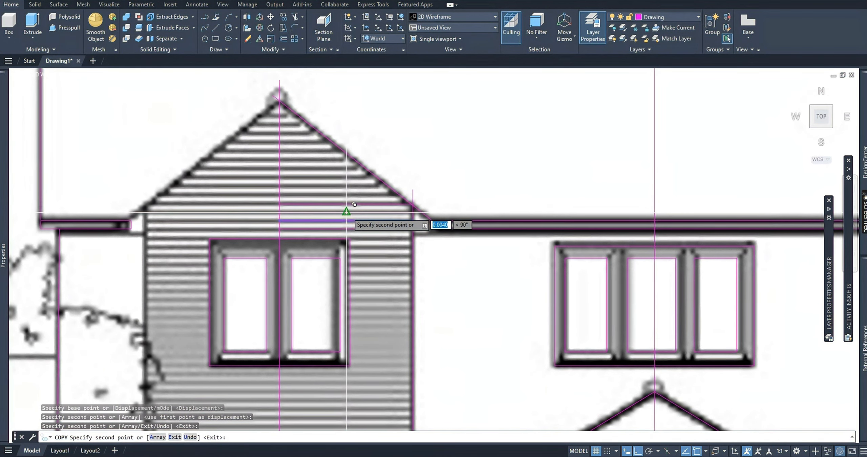
left_click(354, 205)
left_click(353, 188)
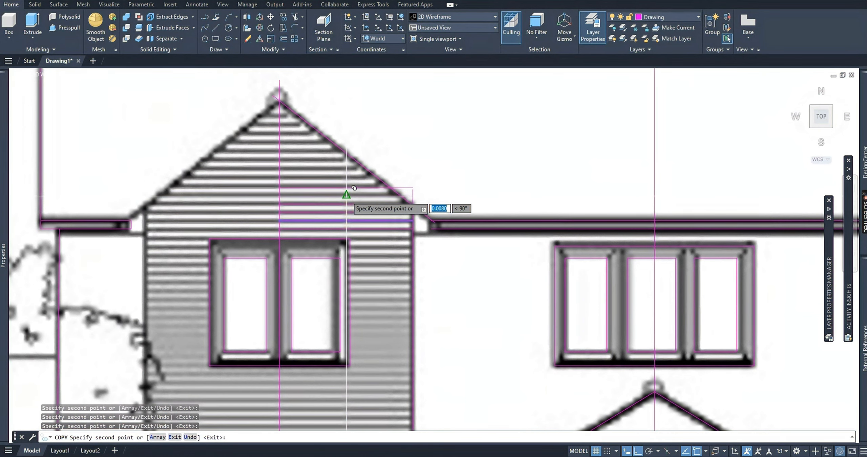
left_click(346, 196)
left_click(346, 188)
left_click(346, 180)
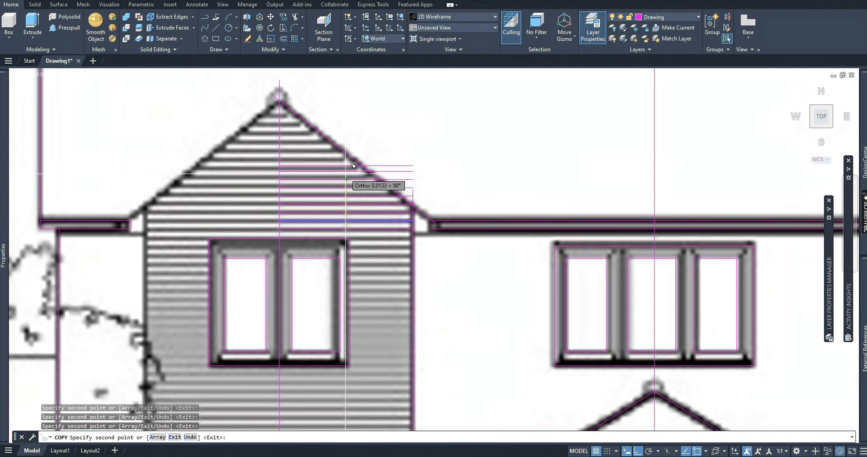
left_click(346, 163)
Add further evenly spaced copies of the cladding line up the gable's right half to just below the apex.
scroll(350, 156, "up", 4)
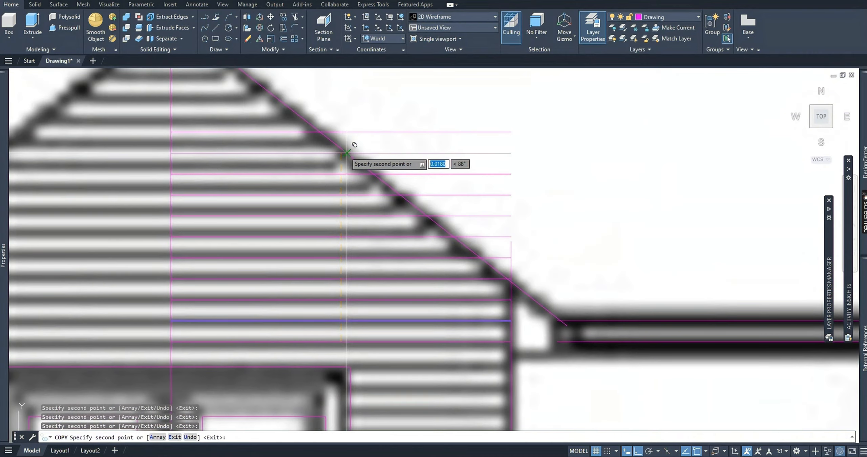
left_click(341, 153)
left_click(341, 132)
middle_click_drag(341, 141, 356, 235)
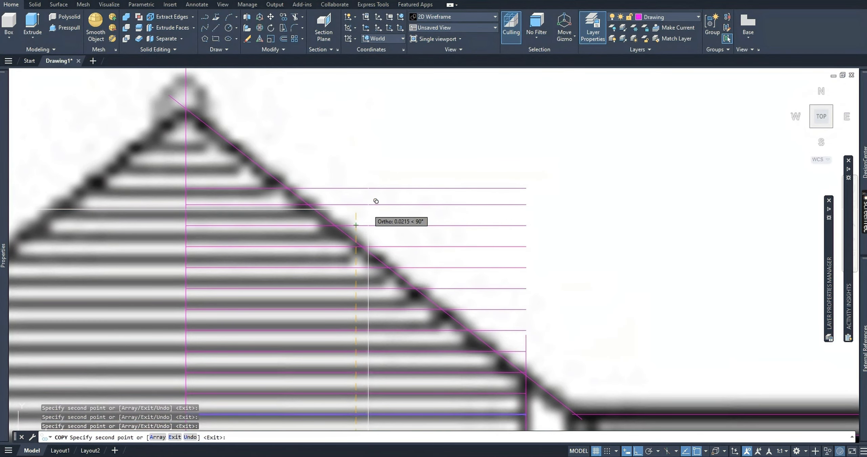
left_click(356, 225)
left_click(355, 203)
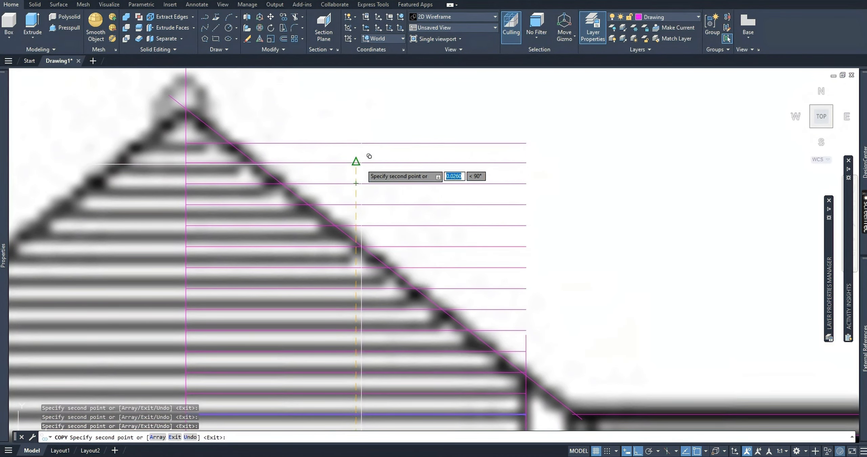
scroll(366, 101, "down", 4)
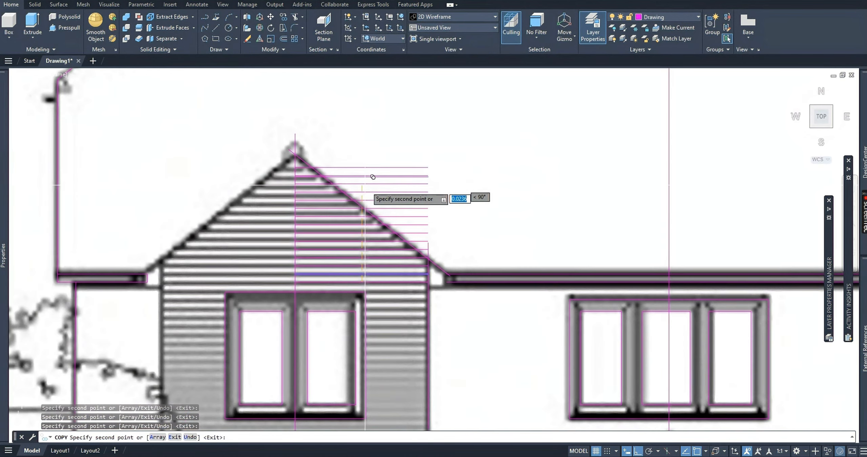
key("Escape")
key("Escape")
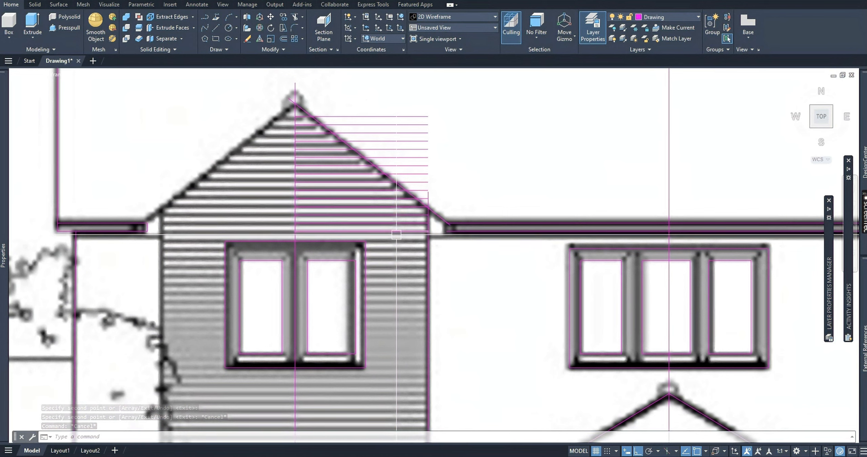
Copy the lower horizontal cladding line as a downward array of 70 items, spaced by the 0.0020 gap between the two lowest lines' right endpoints.
left_click(396, 231)
left_click(396, 224)
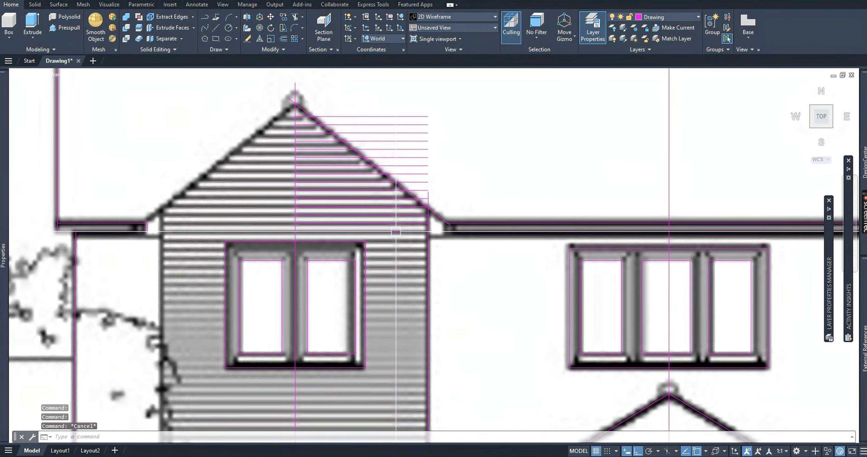
type("c")
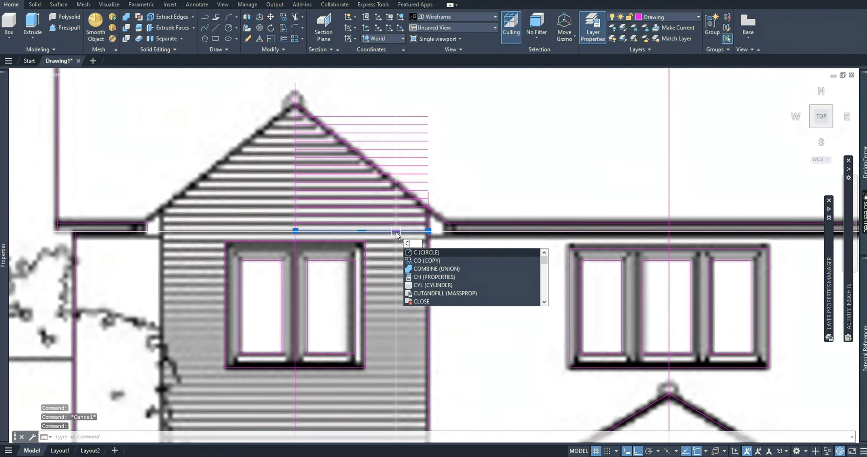
type("o")
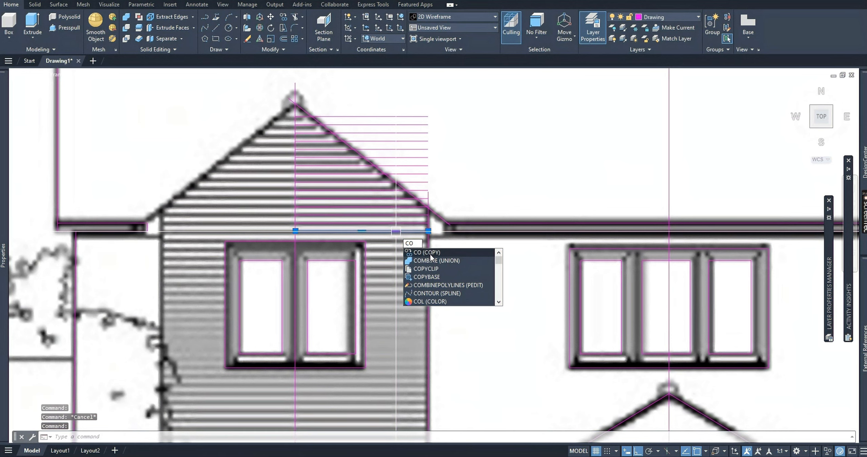
key("Return")
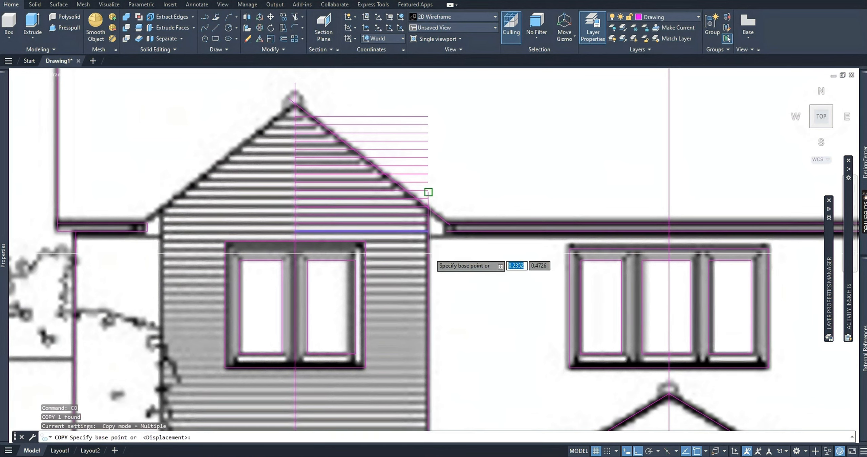
scroll(399, 231, "up", 4)
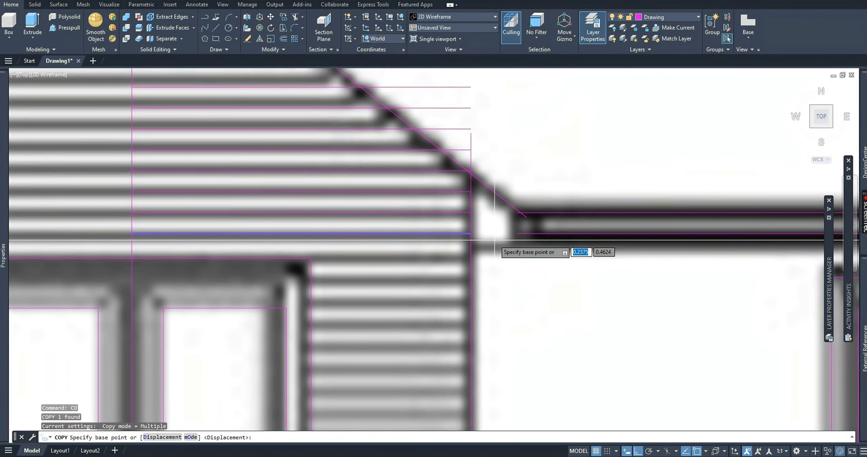
left_click(470, 212)
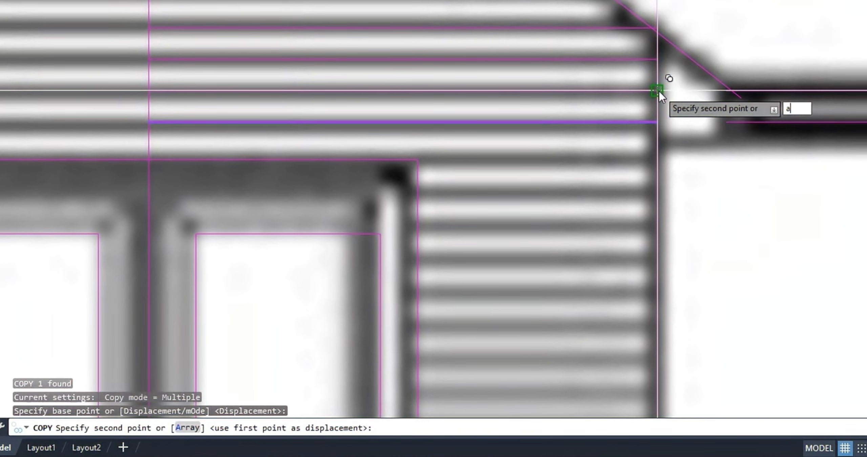
key("Return")
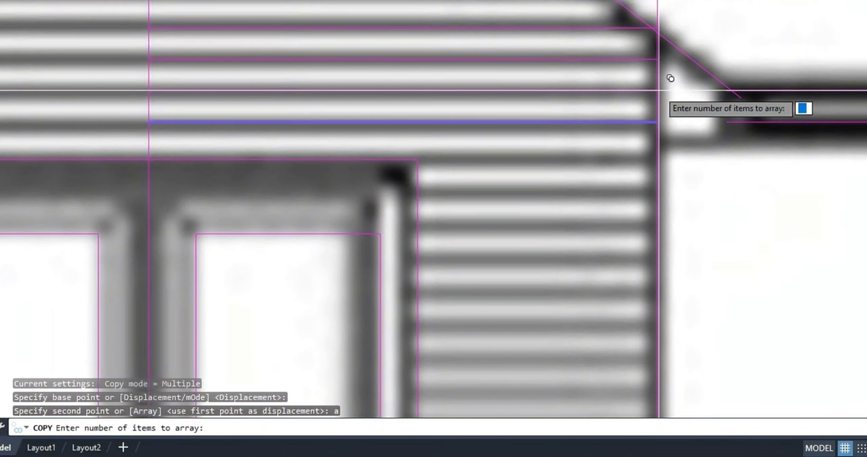
scroll(670, 79, "down", 4)
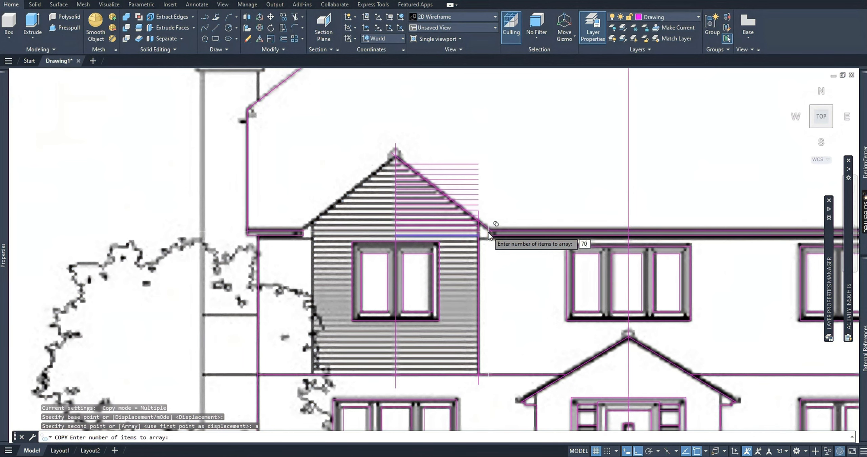
key("Return")
scroll(498, 222, "up", 2)
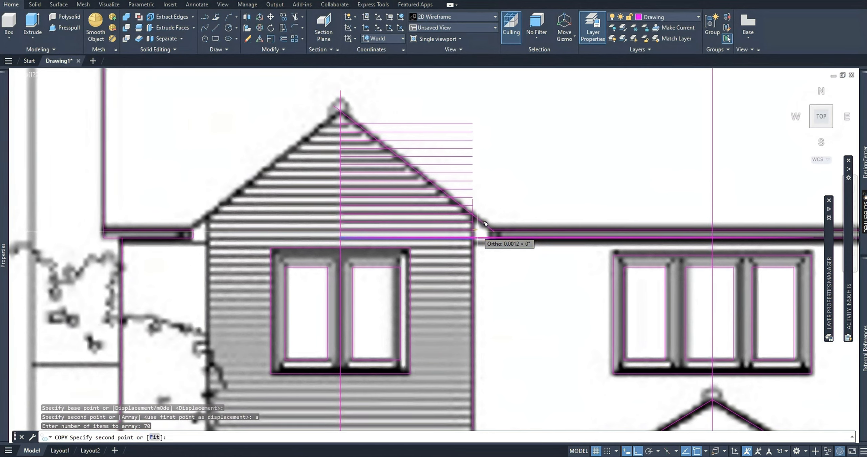
scroll(485, 224, "up", 2)
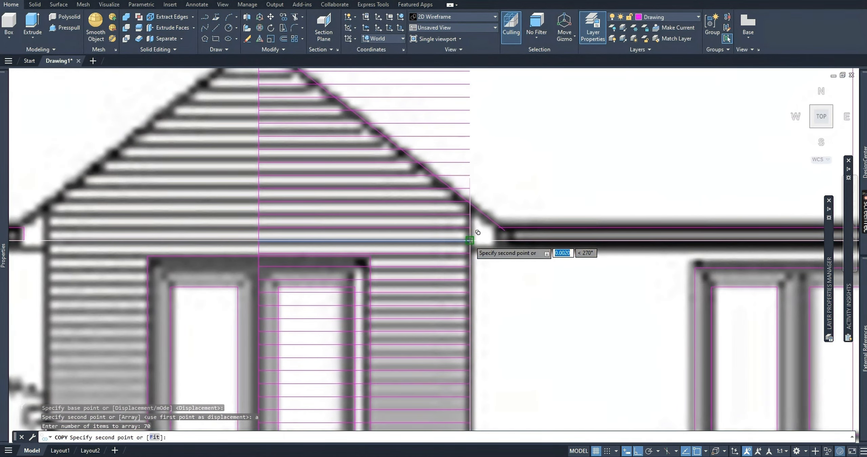
scroll(478, 229, "up", 4)
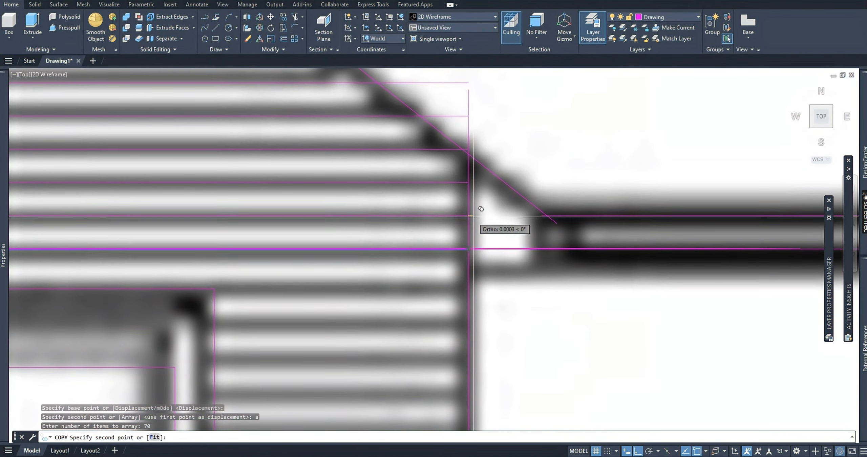
left_click(476, 240)
scroll(476, 241, "down", 9)
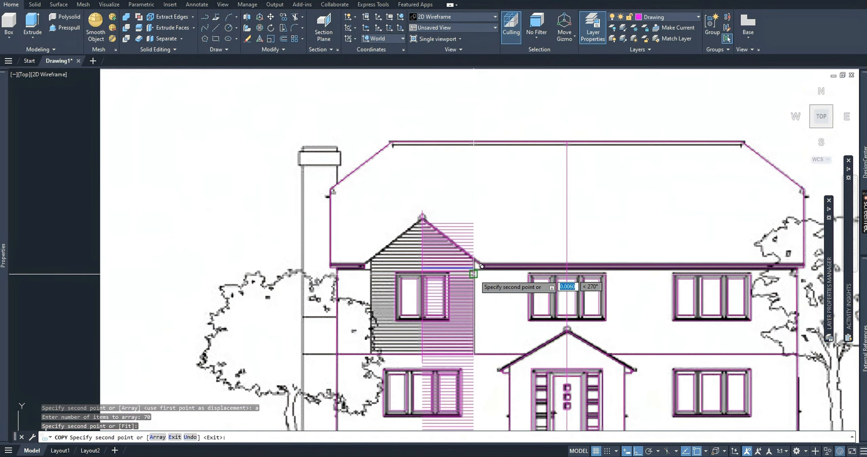
scroll(485, 263, "down", 2)
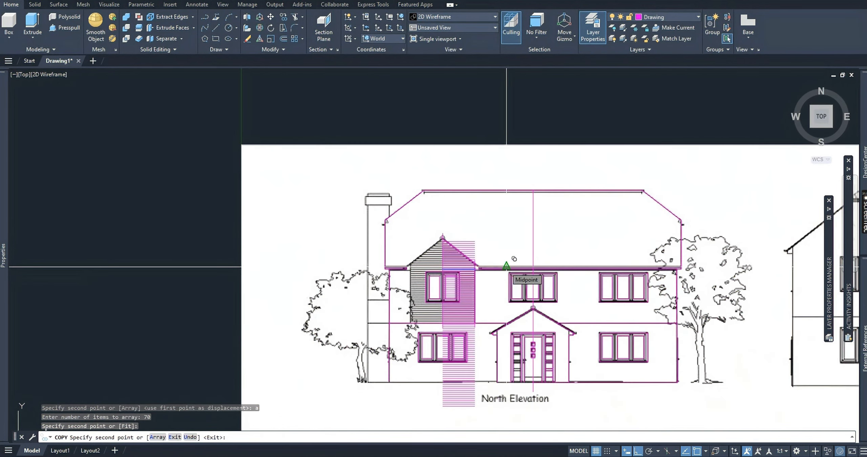
key("Escape")
Delete the surplus arrayed cladding lines crossing the ground-floor window, from just below the floor line to just above the ground line.
scroll(483, 413, "up", 2)
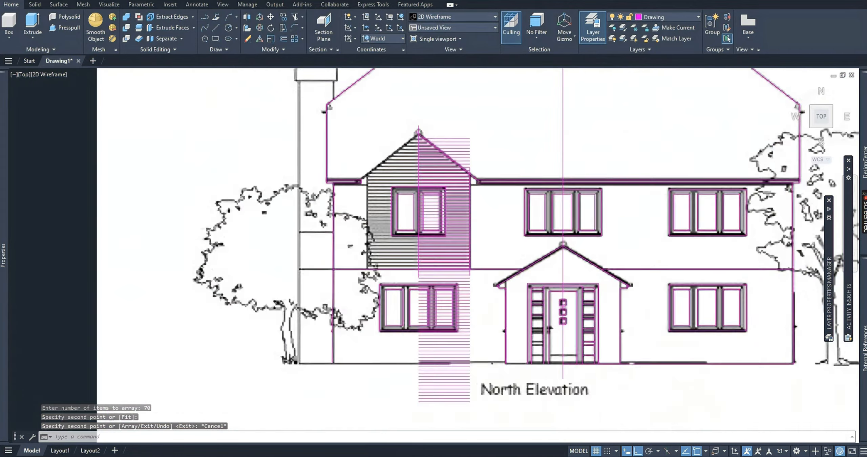
scroll(482, 304, "up", 6)
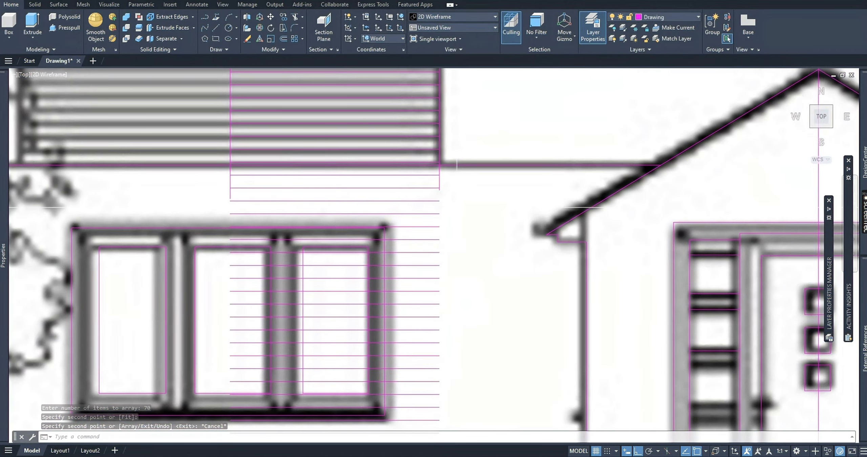
left_click(459, 204)
scroll(427, 304, "down", 4)
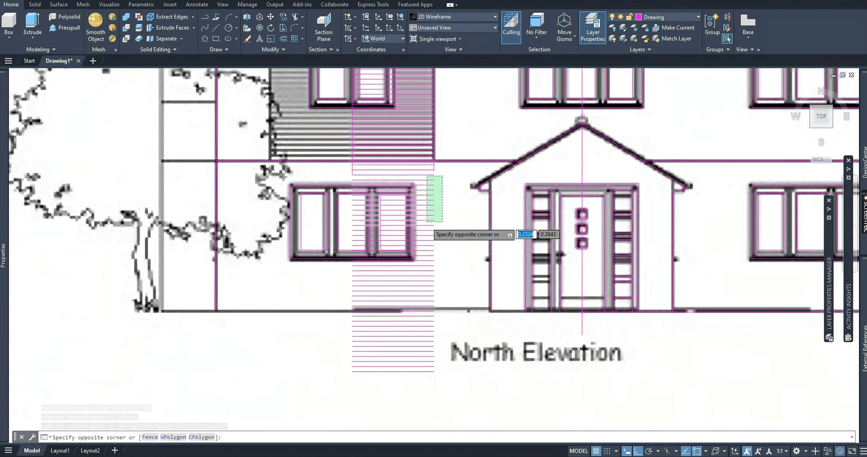
left_click(422, 296)
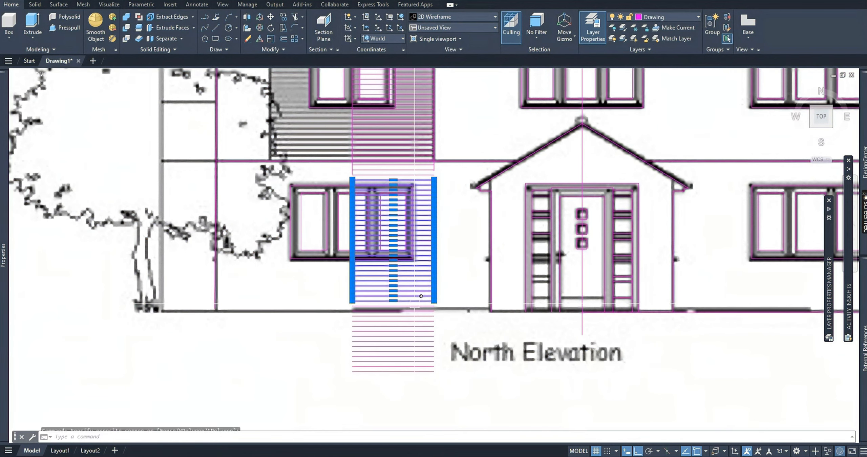
key("Delete")
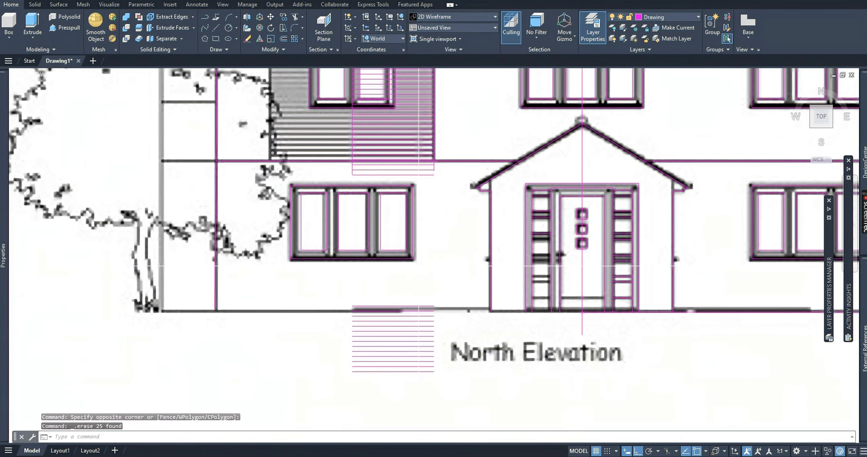
Delete the surplus cladding lines below the ground line and the three just beneath the clad bay's floor line.
left_click_drag(394, 370, 386, 383)
key("Delete")
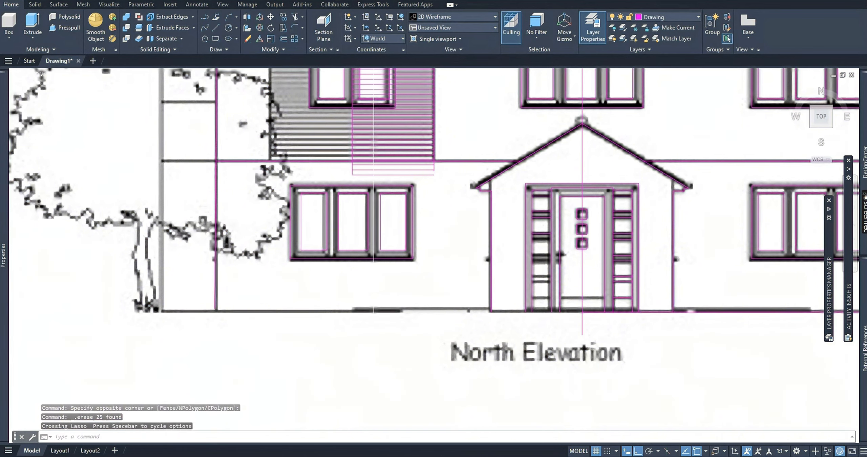
scroll(419, 172, "up", 6)
left_click(425, 137)
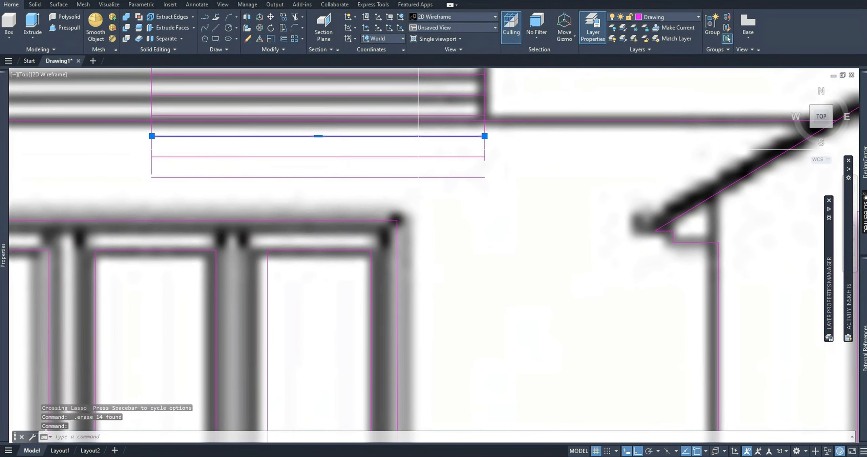
key("Delete")
left_click(404, 159)
left_click(379, 149)
left_click(367, 172)
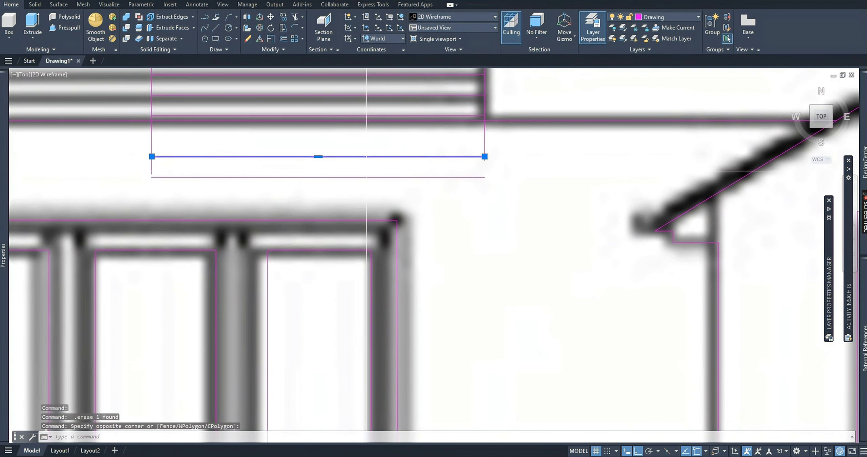
key("Delete")
left_click(406, 171)
key("Delete")
scroll(405, 171, "down", 5)
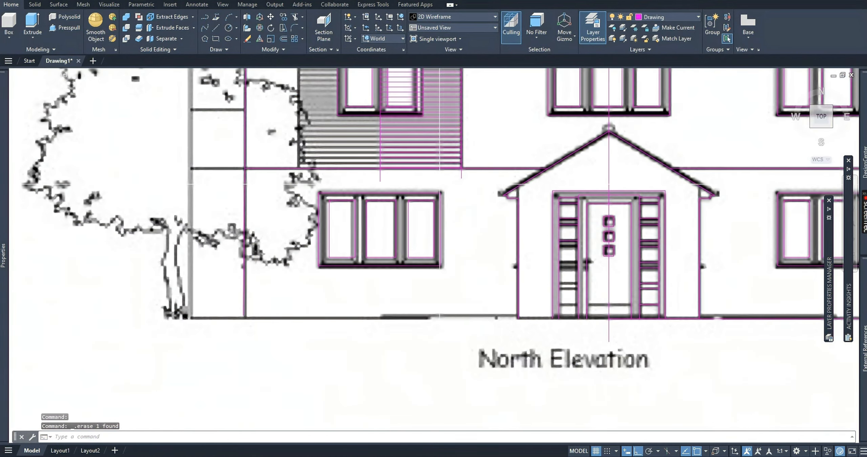
scroll(400, 188, "up", 8)
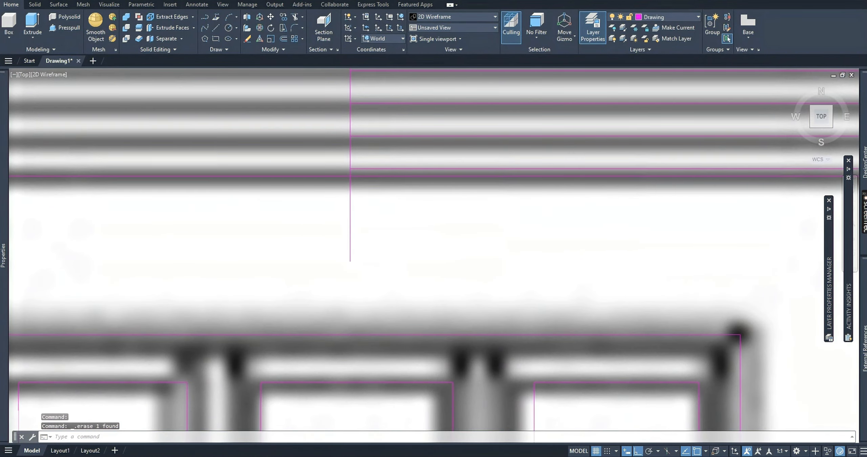
scroll(382, 169, "down", 4)
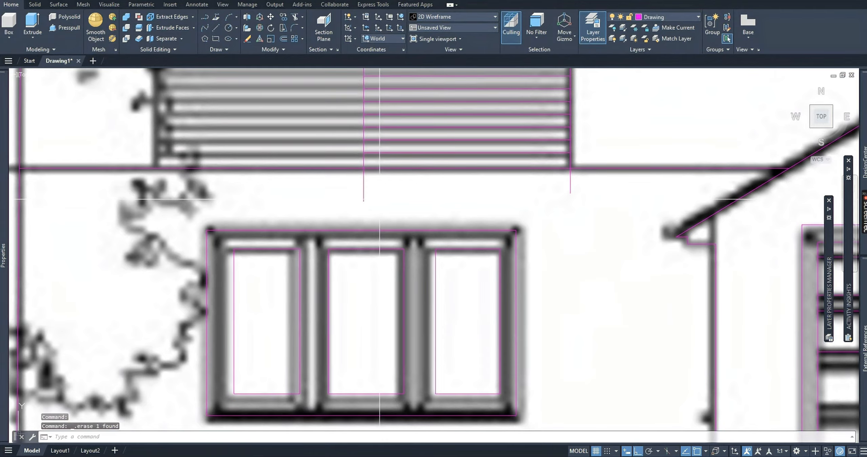
scroll(379, 199, "down", 3)
left_click(368, 213)
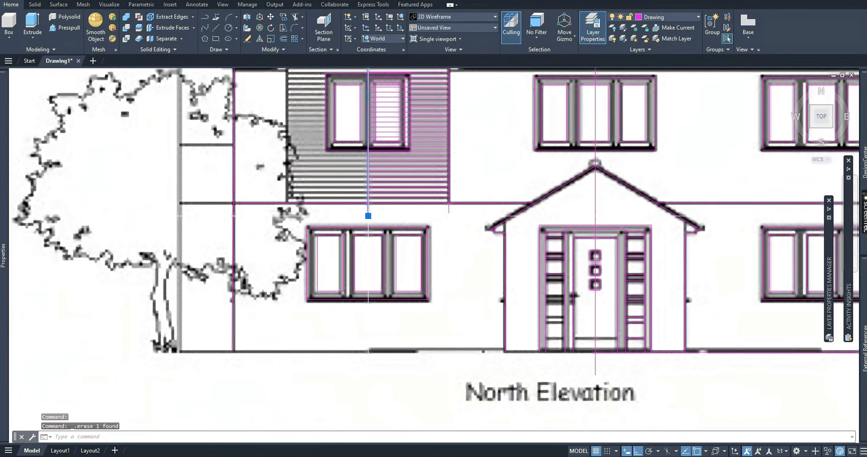
scroll(440, 217, "down", 4)
key("Escape")
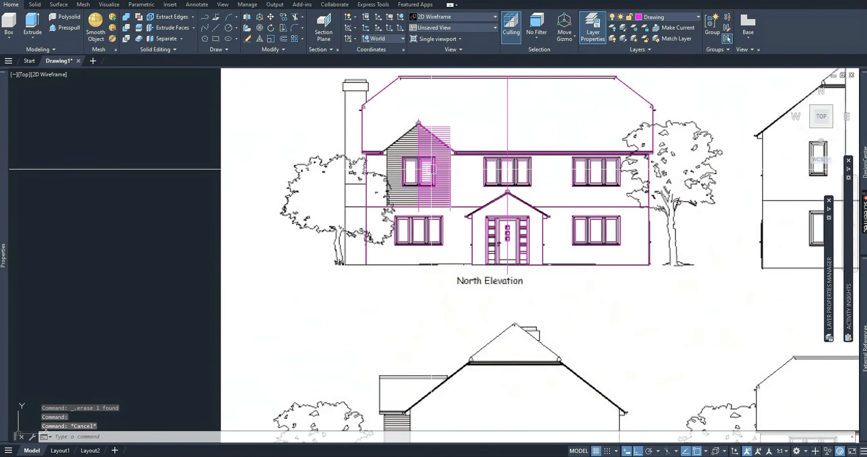
Trim the cladding lines that project beyond the gable's right slope, from the apex down to the eaves.
scroll(443, 119, "up", 4)
middle_click_drag(458, 186, 462, 194)
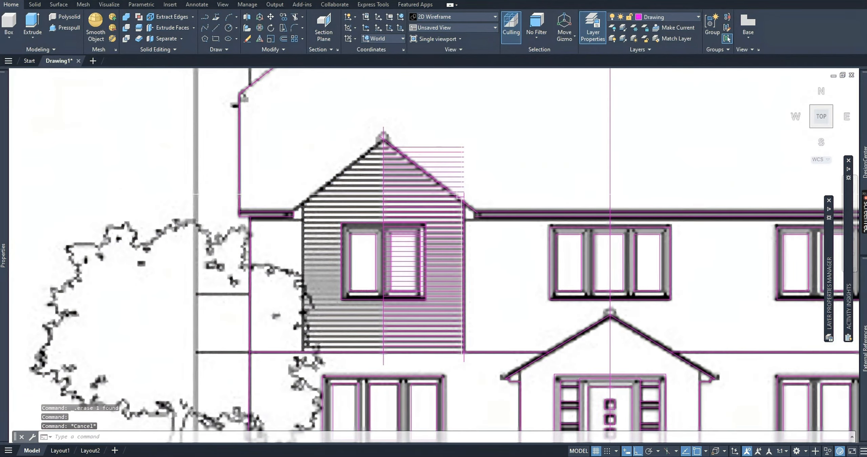
left_click(484, 210)
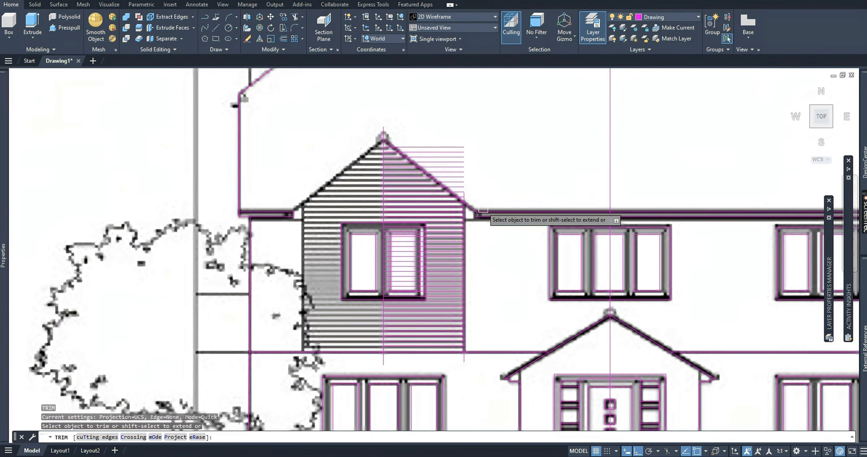
scroll(454, 159, "up", 4)
left_click(438, 153)
left_click(439, 166)
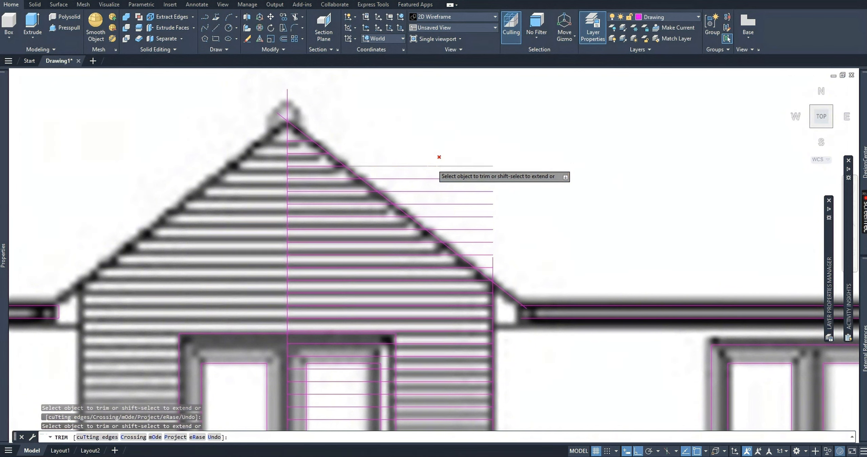
left_click(452, 191)
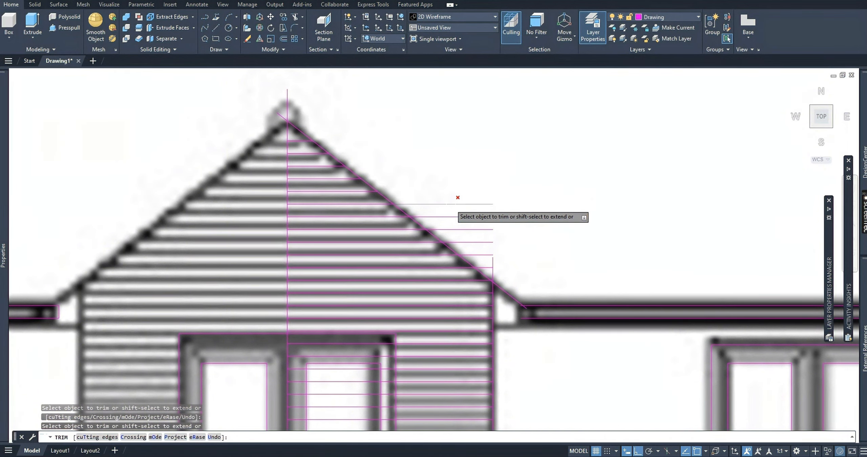
left_click(456, 204)
left_click(456, 229)
left_click(470, 242)
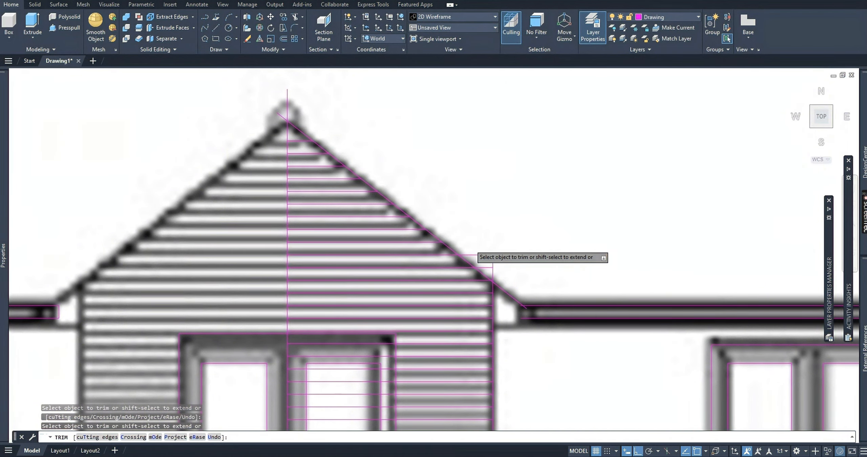
left_click(481, 255)
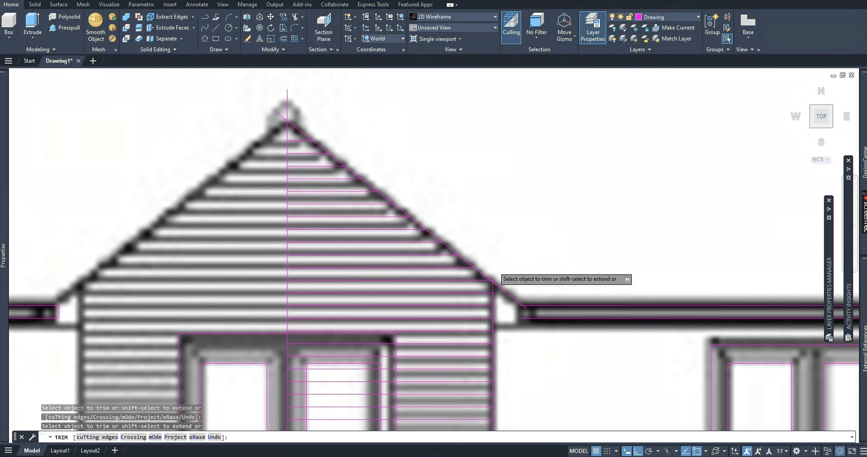
Trim the small cladding line stub past the gable slope where it meets the clad bay's right wall line.
scroll(498, 271, "up", 5)
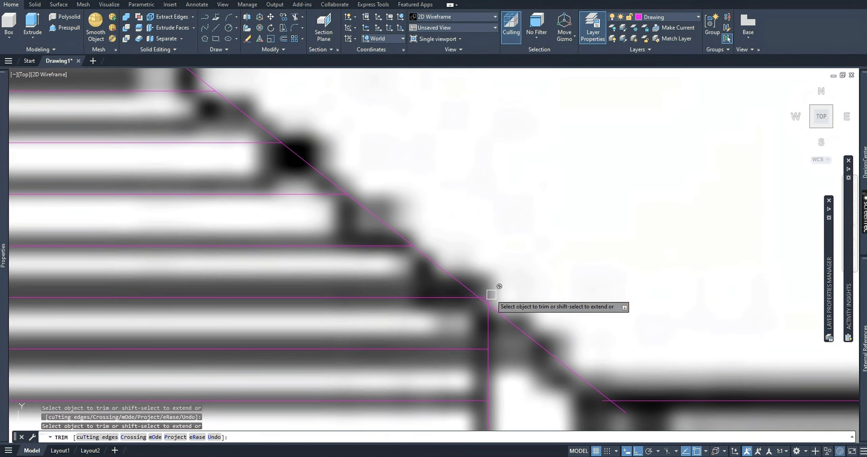
scroll(491, 294, "up", 5)
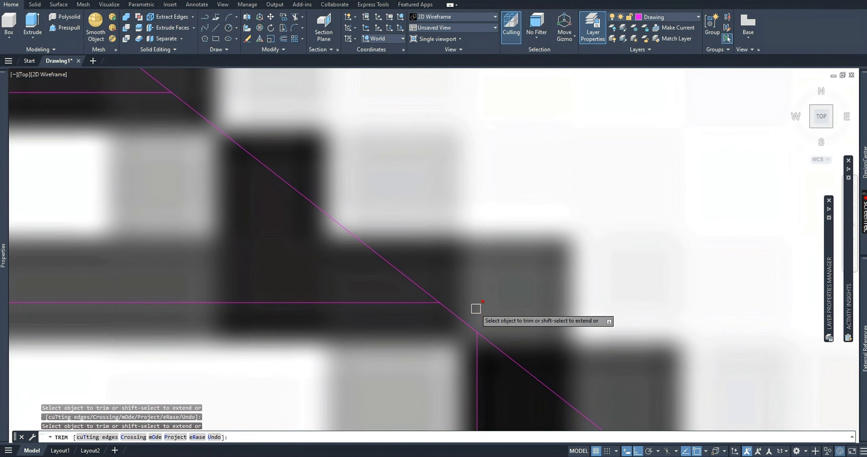
scroll(475, 309, "down", 5)
key("Escape")
scroll(416, 231, "down", 10)
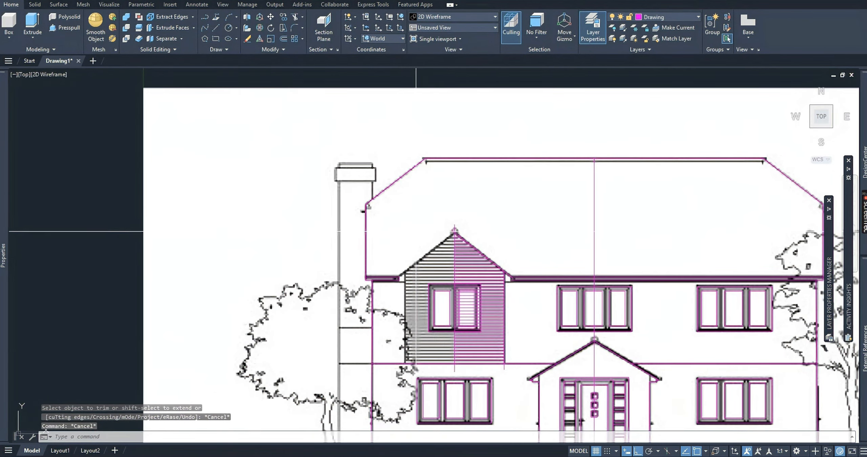
Trim the cladding lines between the right pane and the right edge of the clad bay's window frame.
scroll(463, 314, "up", 5)
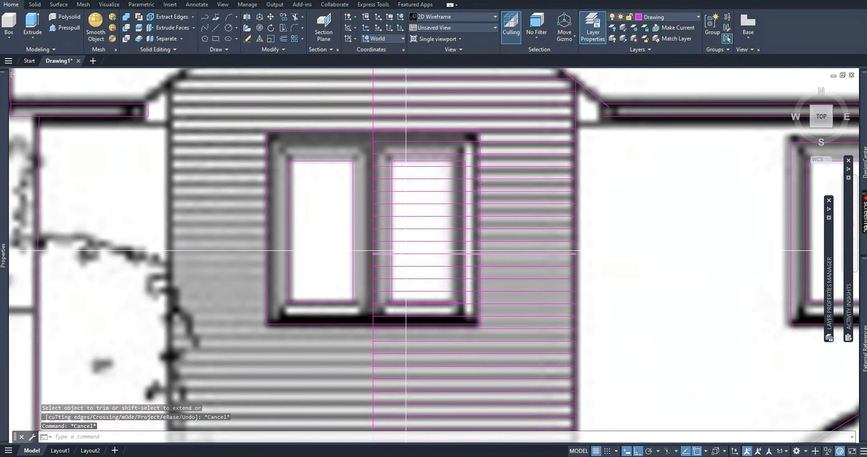
key("Escape")
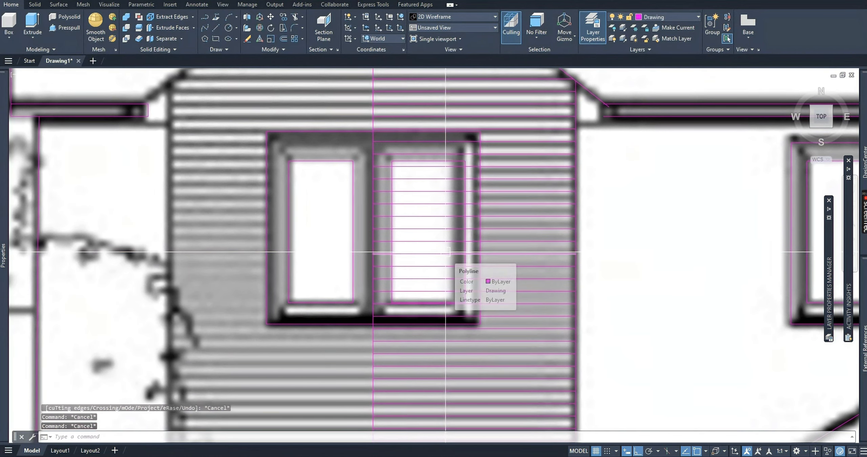
type("tr")
key("Return")
scroll(466, 145, "up", 2)
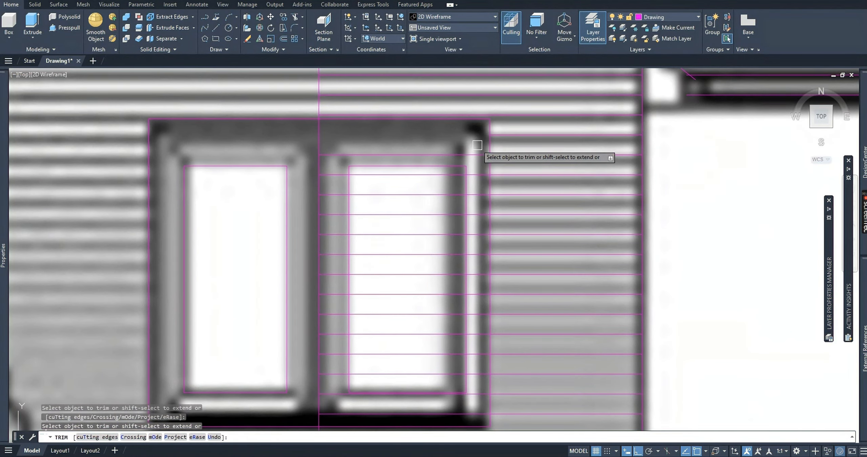
left_click(478, 143)
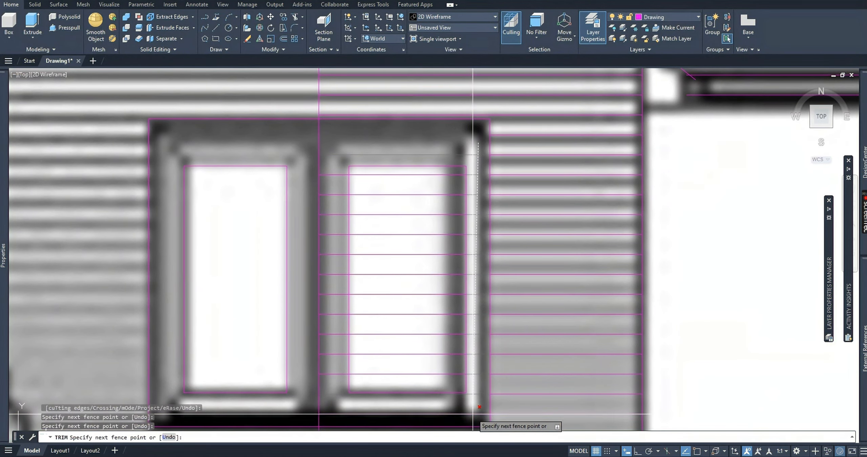
key("Return")
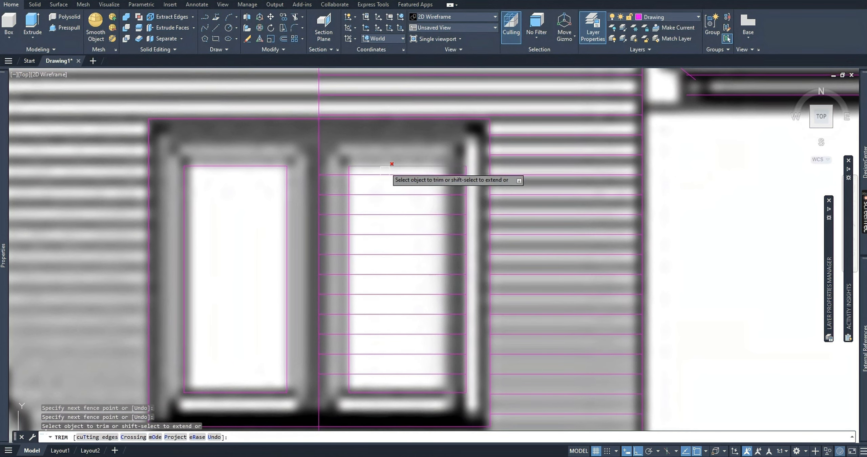
Trim the remaining cladding lines inside the window's right pane and between that pane and the bay's centre line.
left_click(388, 187)
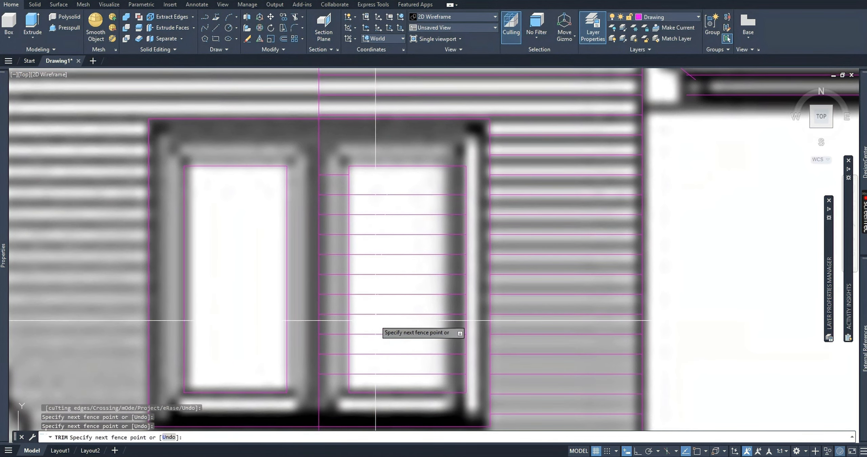
key("Return")
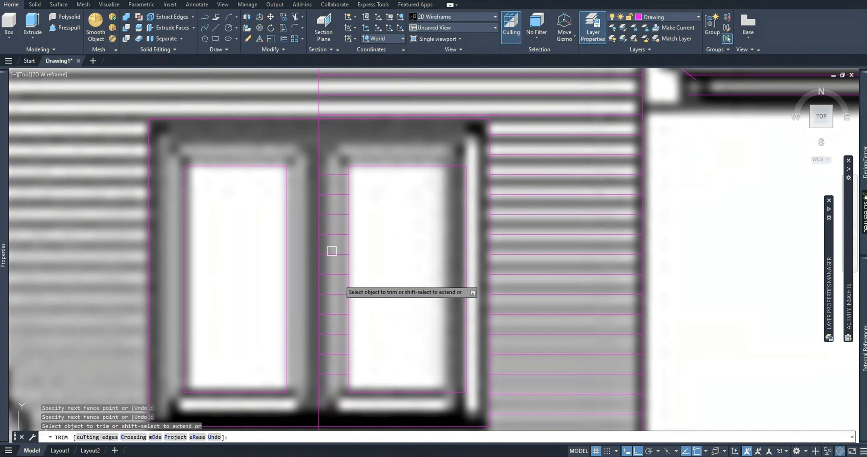
left_click(334, 155)
left_click(331, 427)
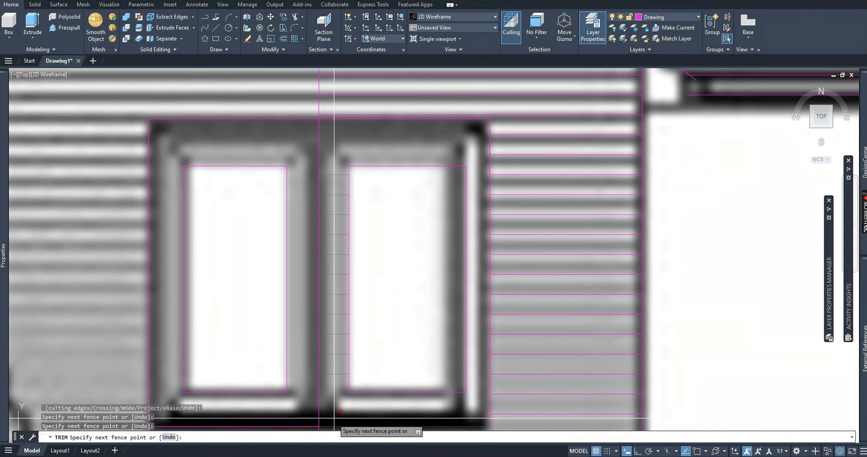
key("Return")
scroll(342, 390, "down", 3)
scroll(343, 380, "down", 3)
scroll(387, 314, "down", 2)
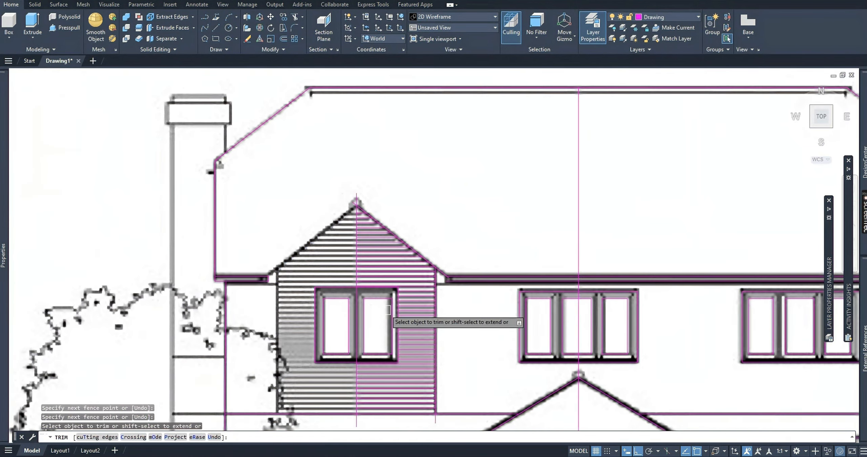
key("Escape")
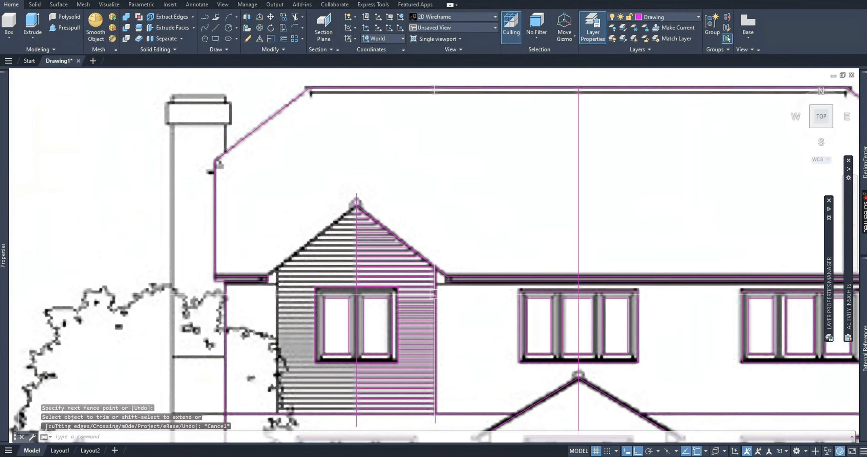
Trim the end of the gable's right slope that runs below the upper eaves line.
scroll(463, 251, "up", 8)
type("tr")
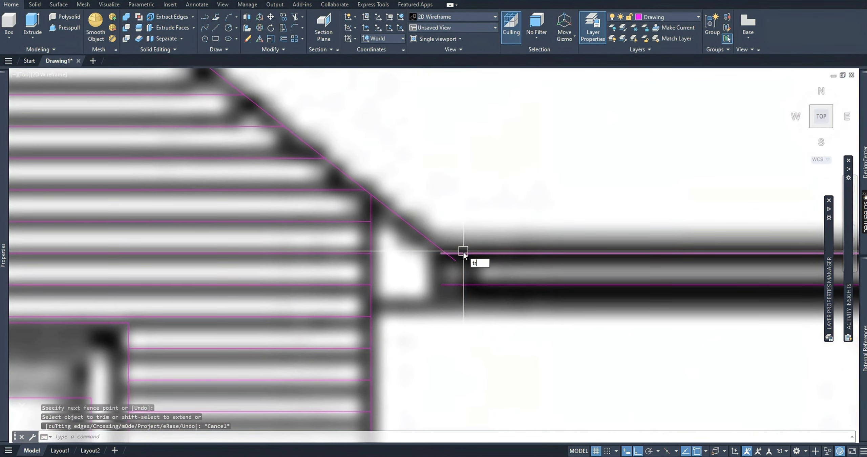
key("Return")
left_click(457, 264)
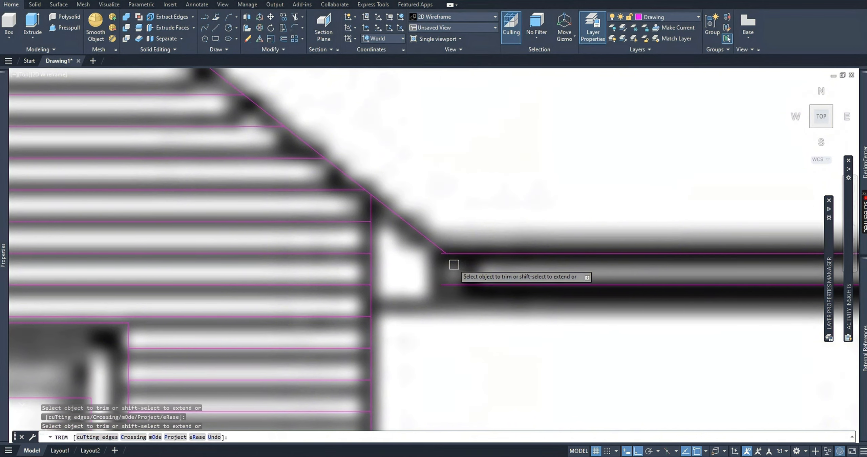
scroll(439, 261, "down", 4)
scroll(430, 287, "down", 4)
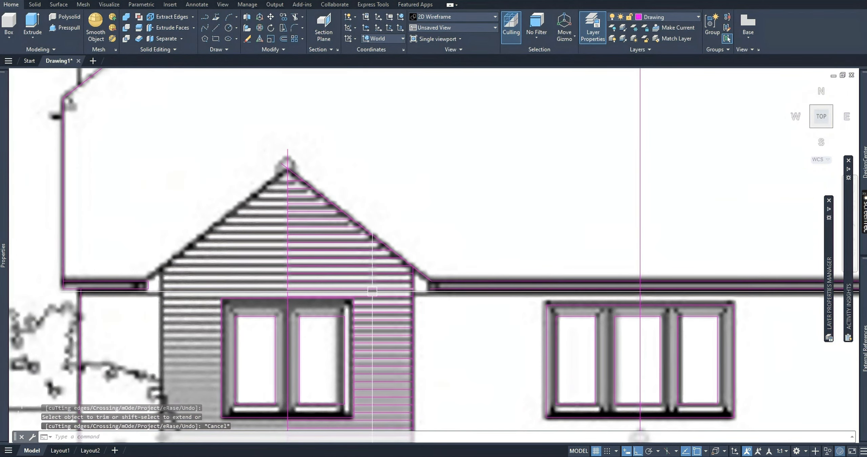
key("Escape")
Draw a polyline closing the eaves end from the lower eaves line up to the foot of the gable slope.
type("PL")
key("Return")
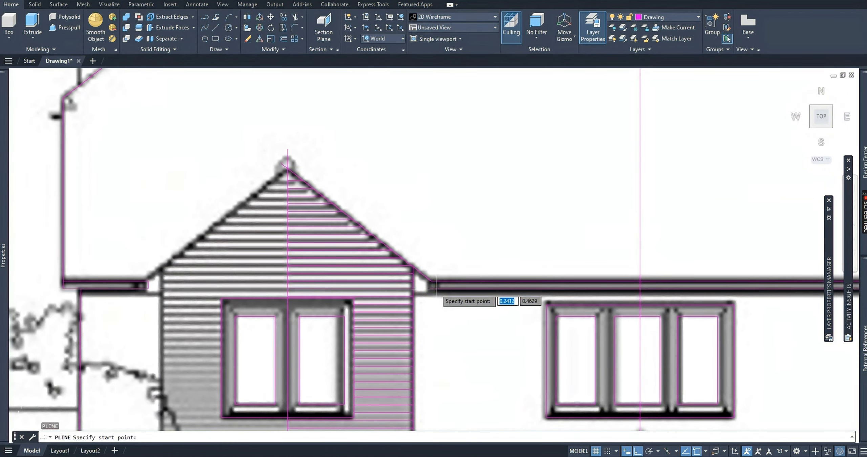
left_click(431, 289)
left_click(430, 281)
key("Escape")
key("Escape")
Stretch the eaves closing line's lower endpoint along the lower eaves line so that it stands vertically beneath the slope's foot.
scroll(431, 302, "down", 5)
scroll(430, 298, "up", 10)
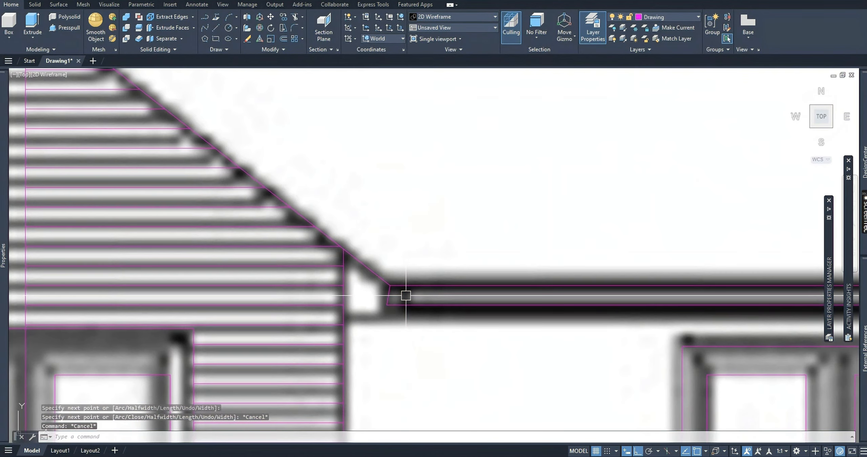
scroll(390, 298, "up", 8)
left_click(358, 336)
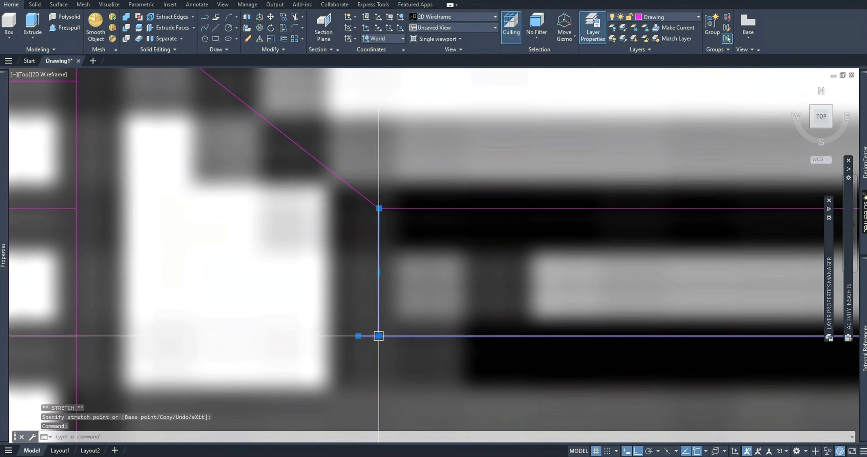
key("Escape")
key("Escape")
scroll(378, 342, "down", 10)
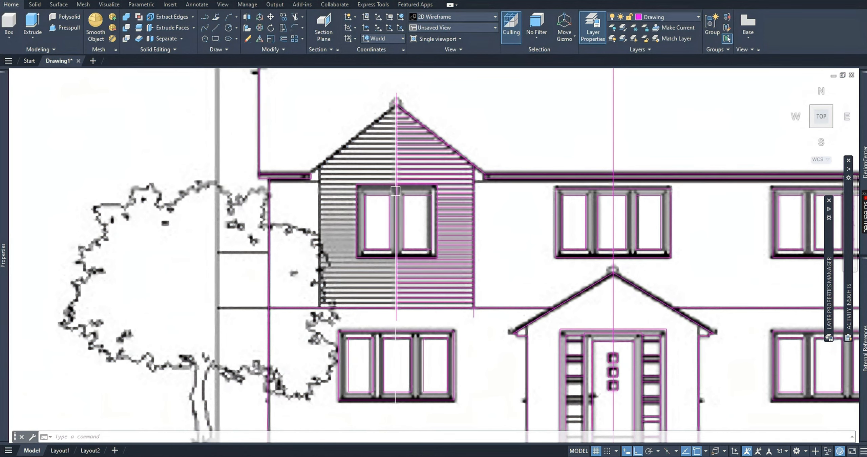
scroll(419, 114, "up", 4)
scroll(508, 91, "down", 4)
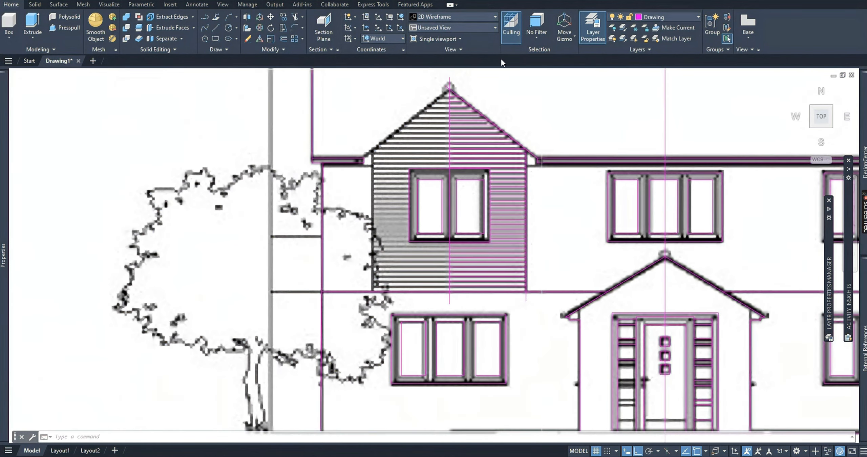
scroll(450, 86, "up", 3)
scroll(447, 87, "up", 2)
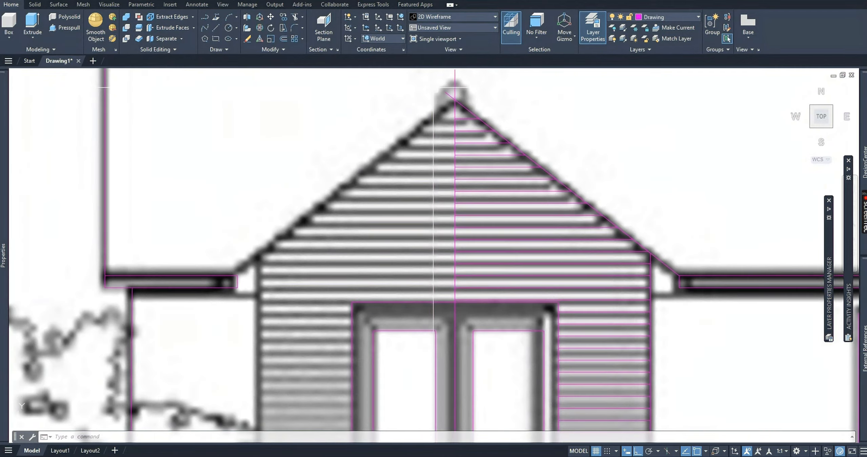
key("Return")
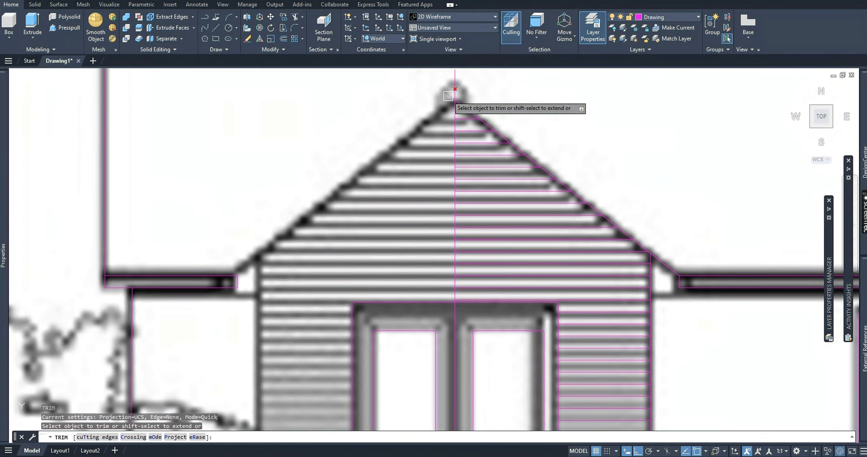
scroll(444, 108, "down", 3)
middle_click_drag(444, 305, 445, 203)
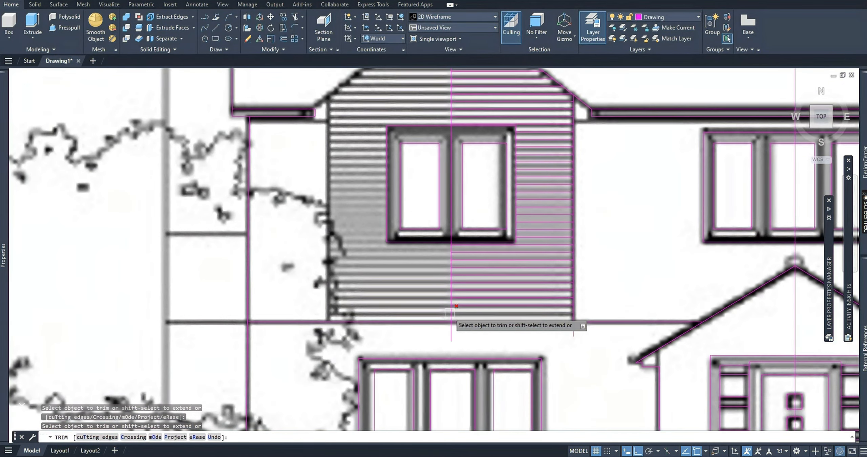
key("Escape")
key("Escape")
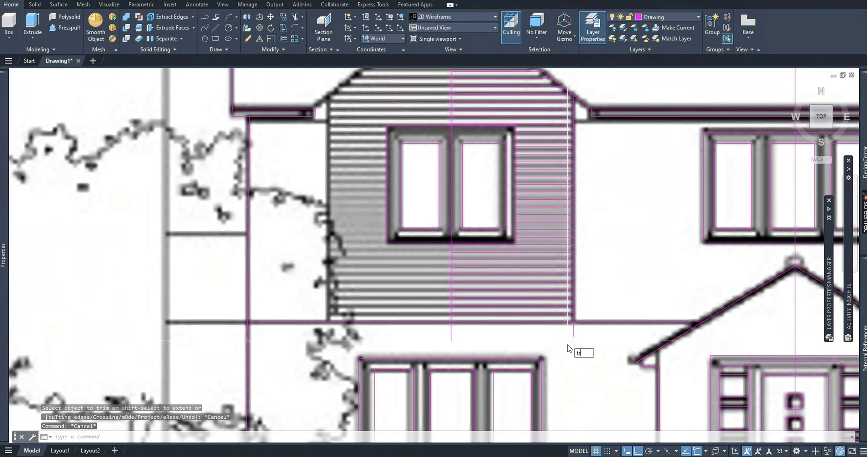
Trim the end of the clad bay's right edge line that runs below the first-floor line.
key("Return")
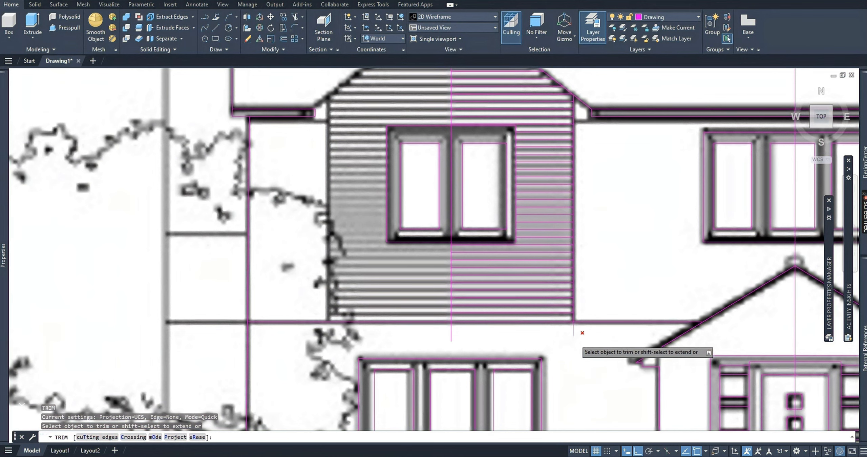
left_click(573, 339)
key("Escape")
middle_click_drag(561, 147, 551, 195)
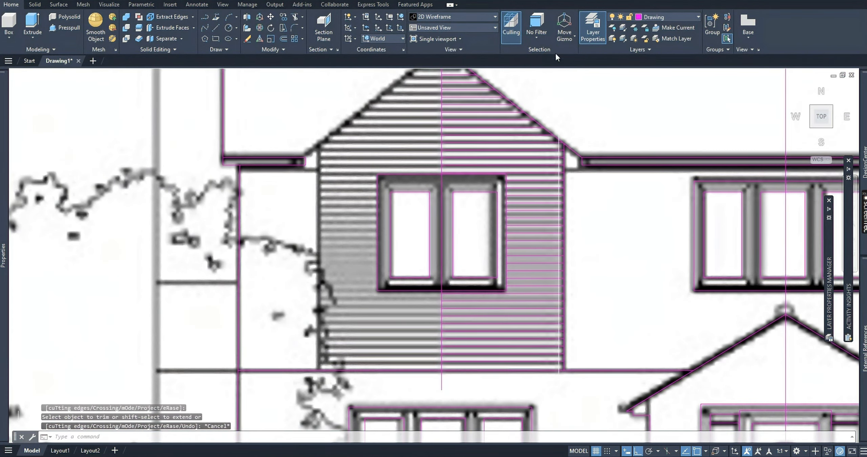
Mirror the right half's cladding lines and gable slope about the bay's vertical centre line, keeping the source objects.
scroll(518, 191, "down", 3)
left_click(544, 99)
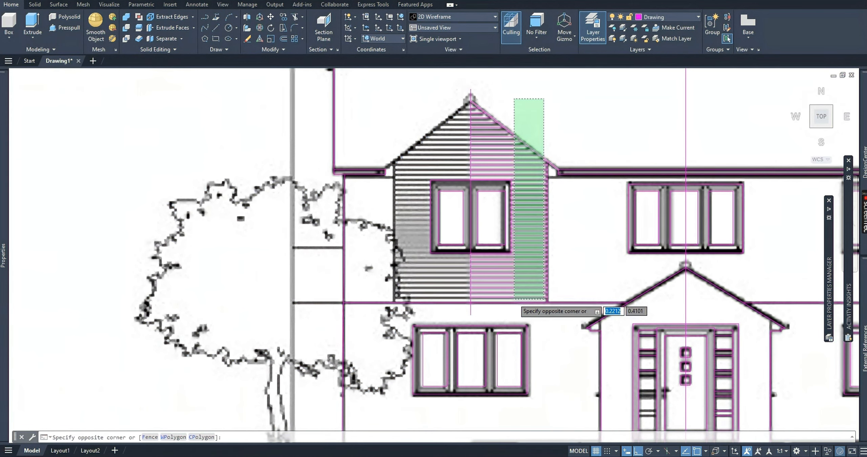
left_click(514, 299)
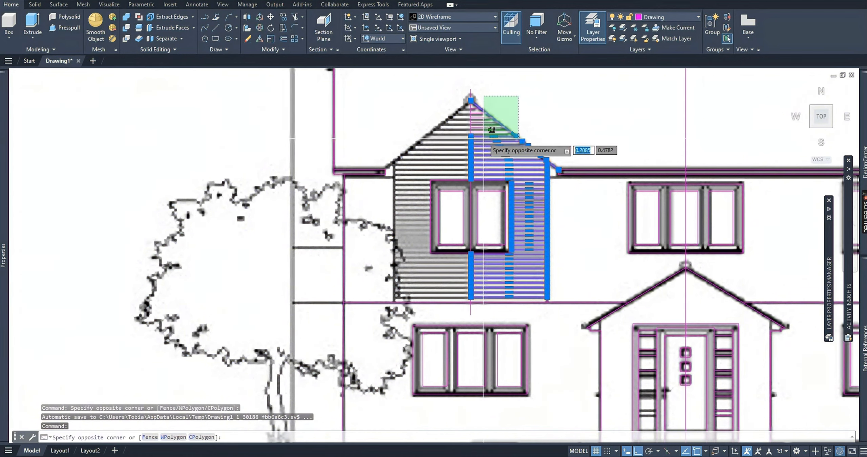
left_click(477, 136)
scroll(478, 112, "up", 3)
left_click(471, 129)
left_click(471, 129)
middle_click_drag(519, 269, 431, 295)
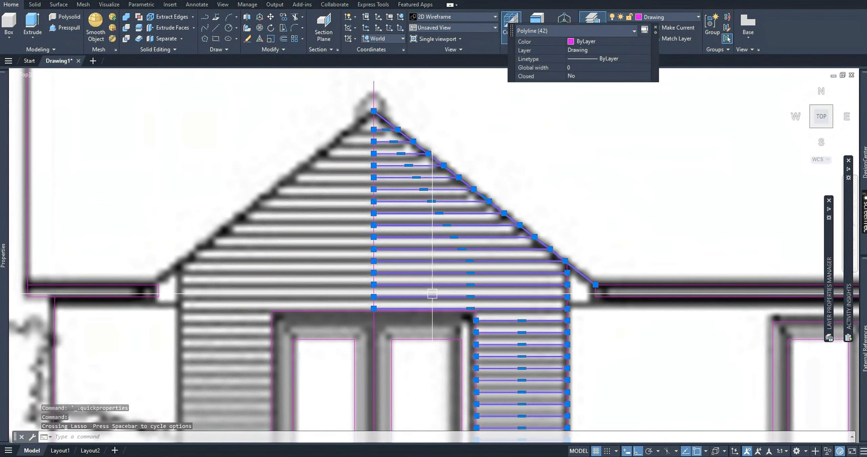
scroll(469, 174, "down", 4)
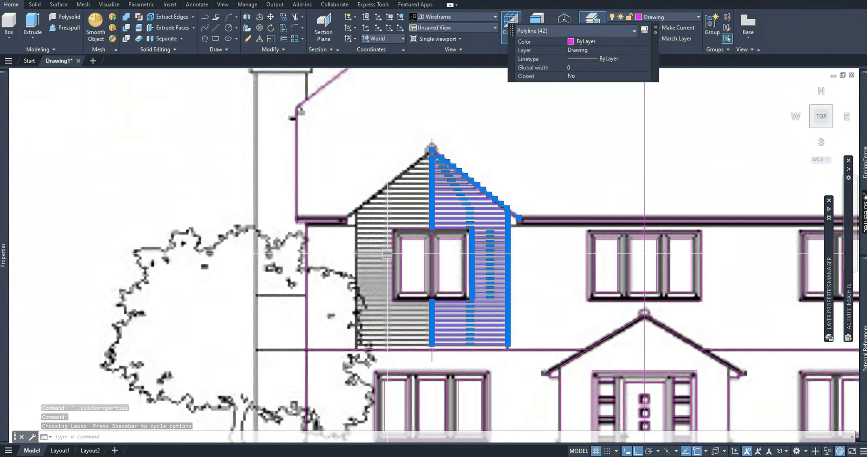
type("MI")
left_click(417, 275)
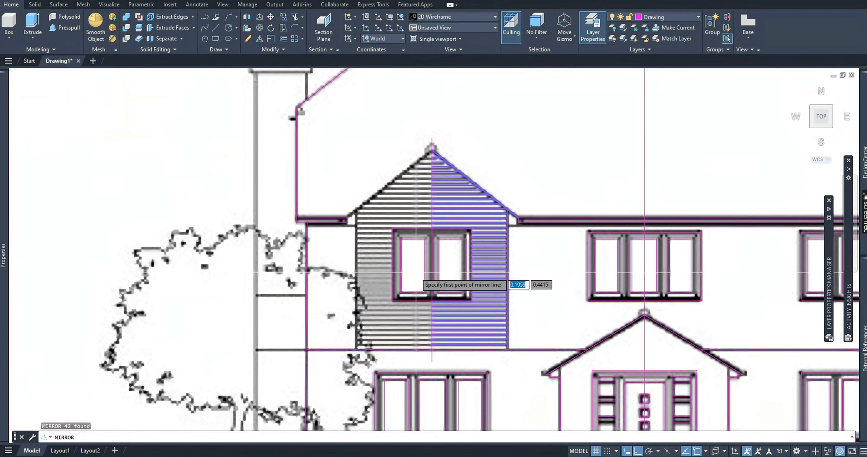
scroll(441, 170, "up", 4)
left_click(455, 173)
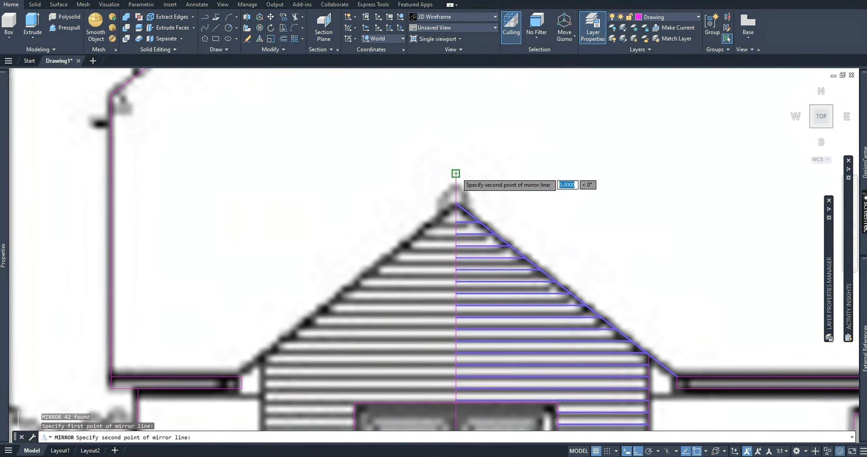
scroll(459, 152, "down", 3)
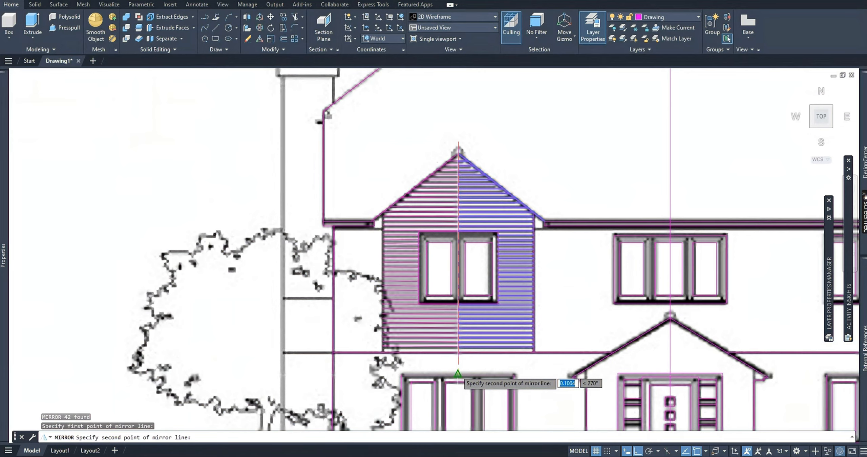
scroll(459, 369, "up", 4)
left_click(460, 344)
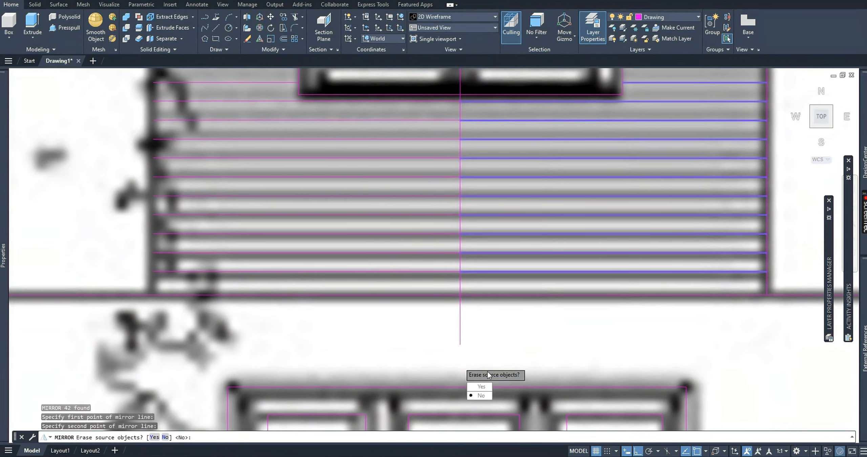
left_click(479, 396)
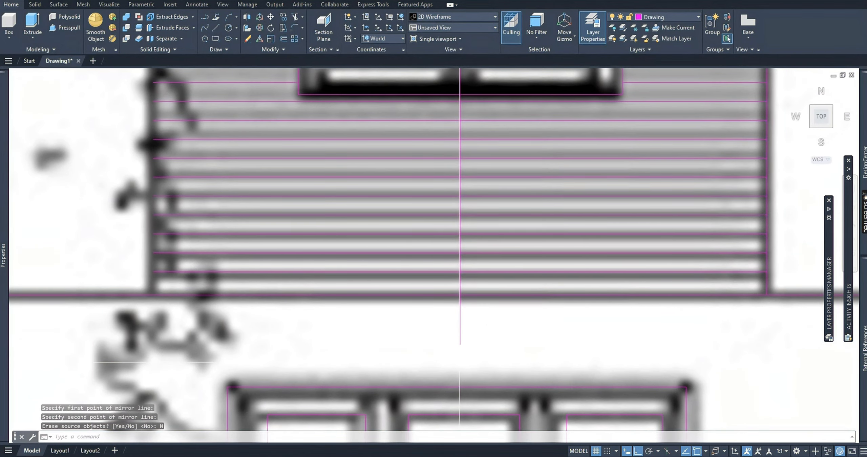
scroll(323, 258, "down", 5)
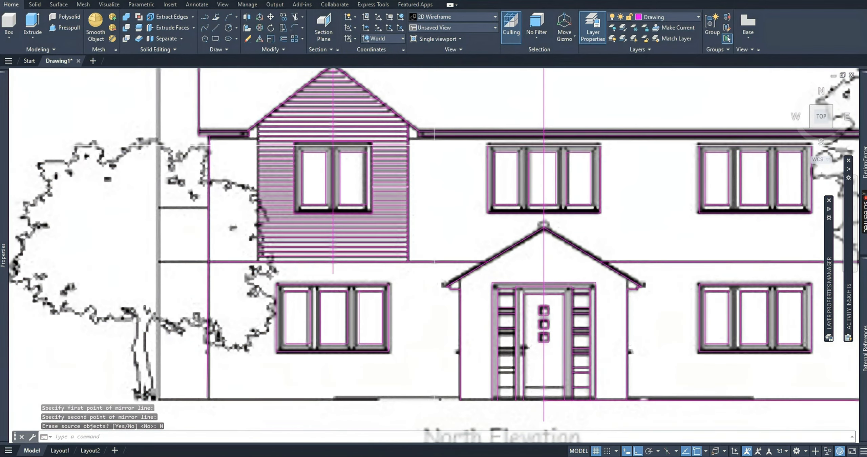
Mirror the clad bay's right edge line about the bay's centre line, keeping the original.
scroll(420, 134, "up", 4)
left_click(386, 173)
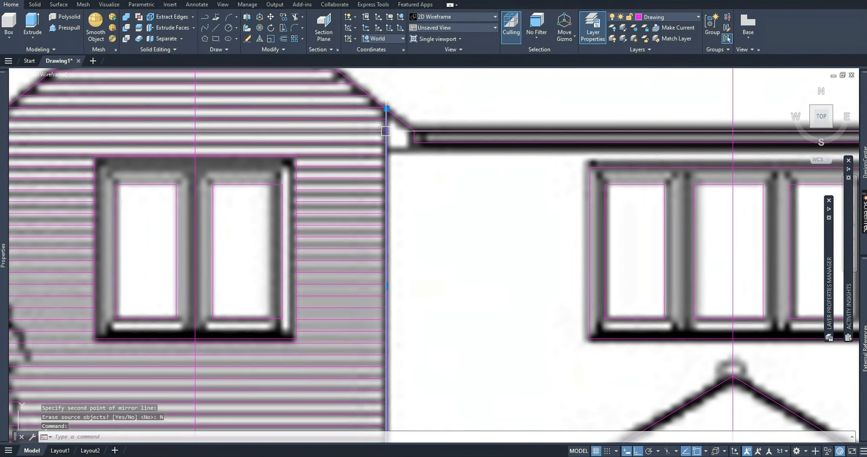
scroll(383, 172, "down", 4)
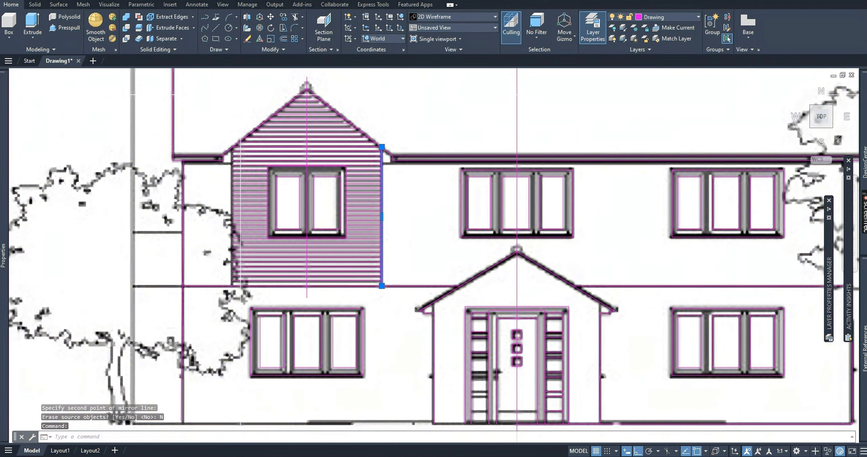
left_click(288, 116)
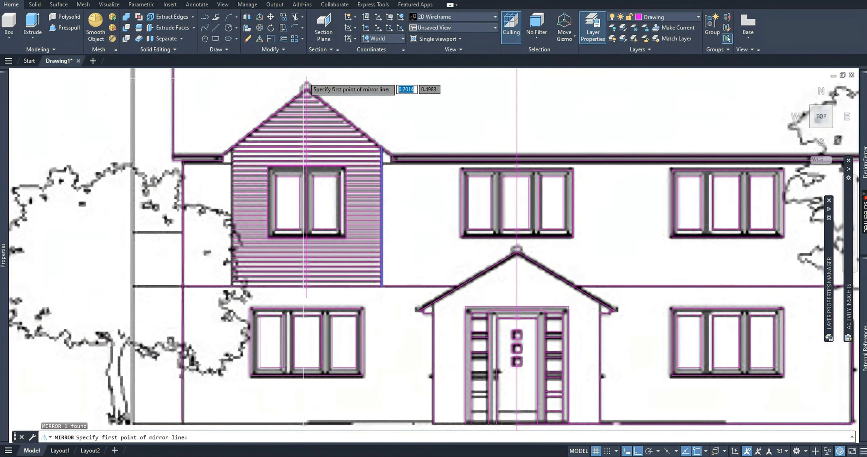
left_click(307, 77)
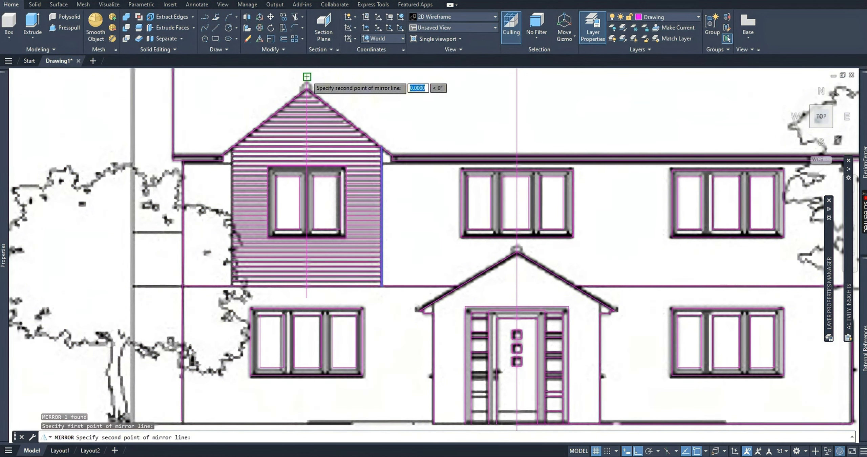
left_click(306, 300)
left_click(328, 333)
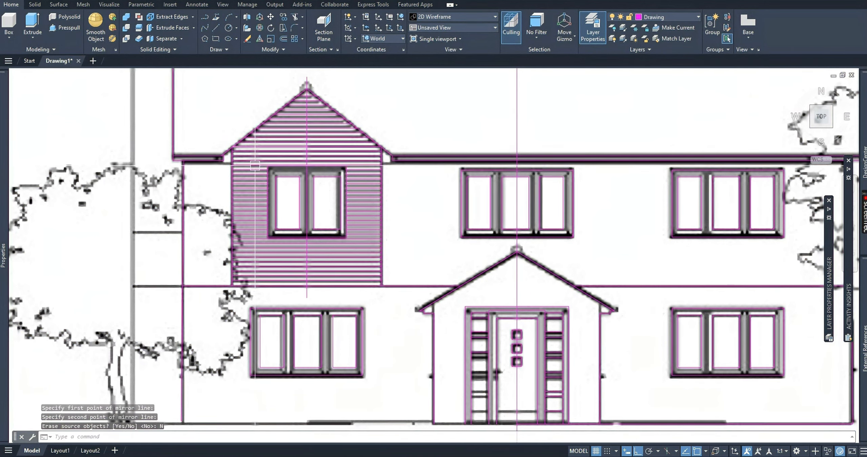
Delete the vertical centre line running through the clad bay and its window.
middle_click_drag(314, 205, 273, 252)
left_click(266, 244)
key("Delete")
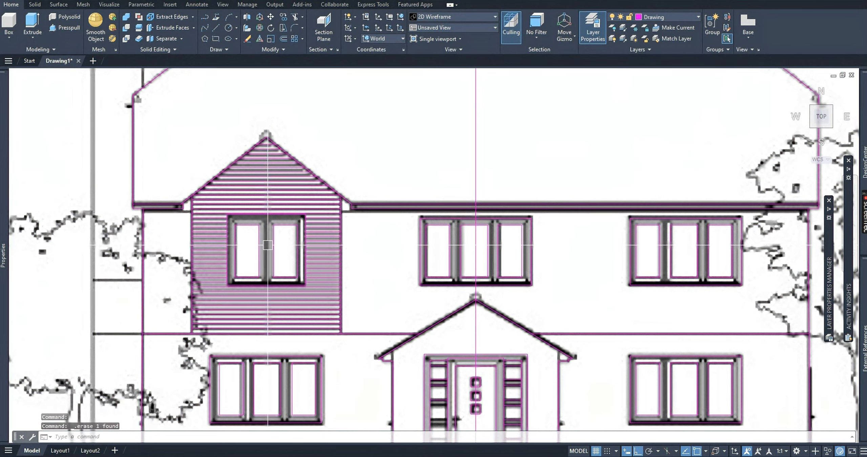
Stretch the ground line's inner endpoint from the house's centre line to the chimney's outer edge.
scroll(218, 224, "down", 2)
middle_click_drag(218, 223, 269, 206)
left_click(542, 354)
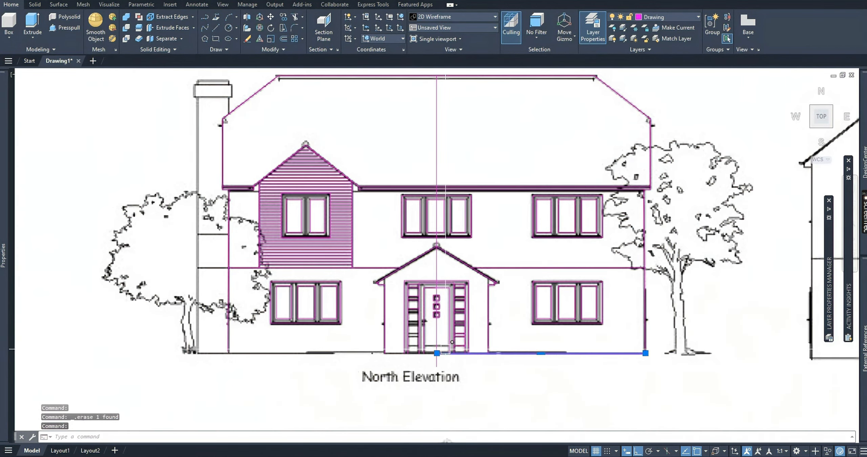
left_click(436, 353)
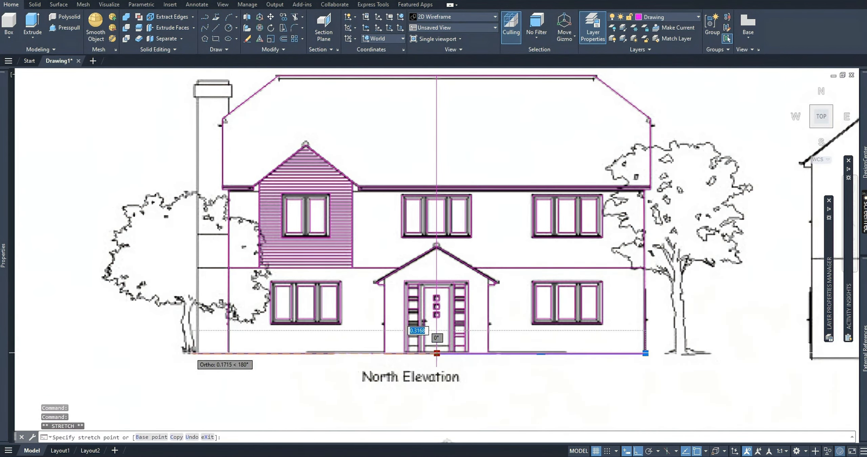
scroll(194, 353, "up", 4)
scroll(242, 320, "down", 4)
key("Escape")
scroll(243, 319, "down", 4)
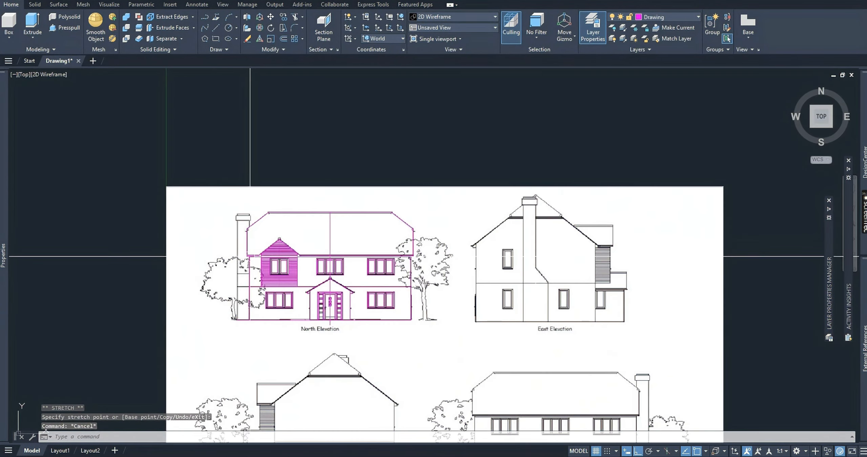
Draw the chimney stack as a polyline from the ground line up to the cap's underside, across it, and down past the roof slope.
scroll(328, 273, "up", 2)
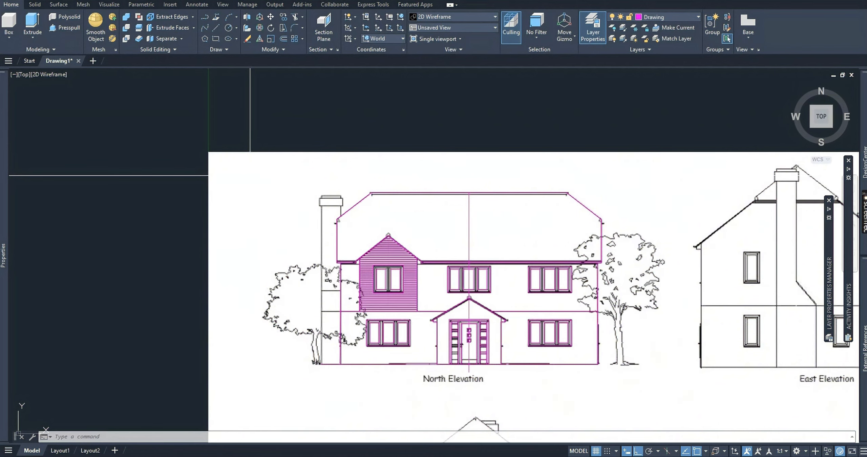
key("Return")
scroll(315, 392, "up", 4)
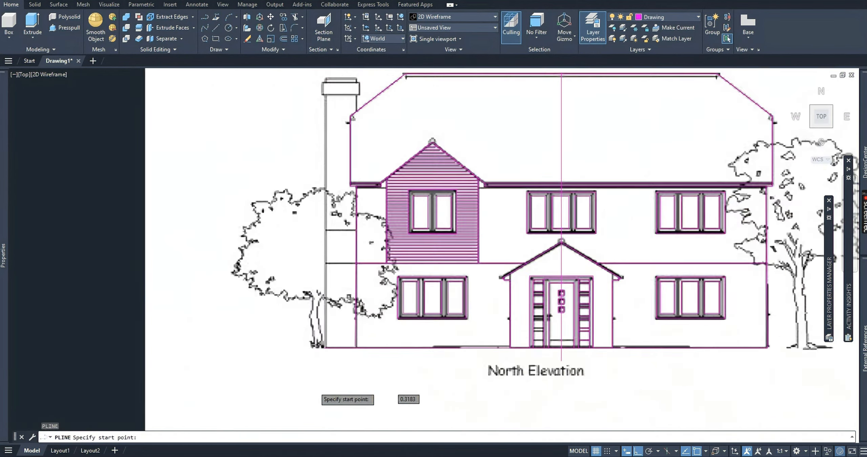
scroll(328, 325, "up", 2)
left_click(330, 321)
middle_click_drag(336, 147, 301, 338)
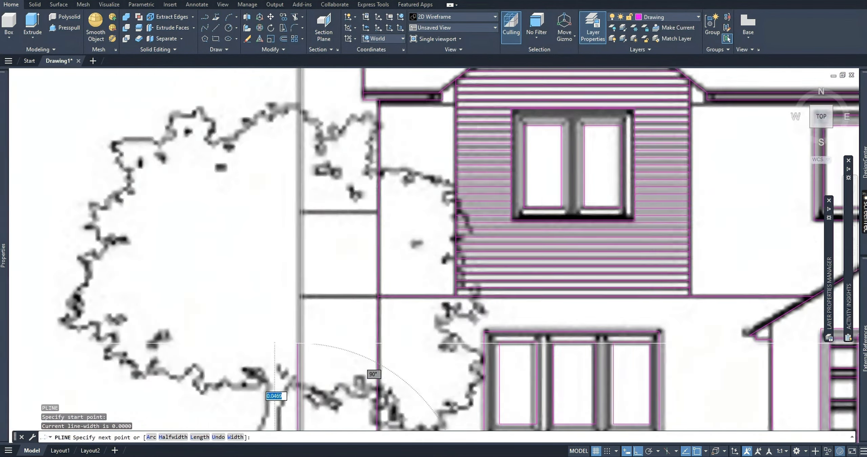
scroll(301, 338, "down", 4)
scroll(302, 174, "up", 4)
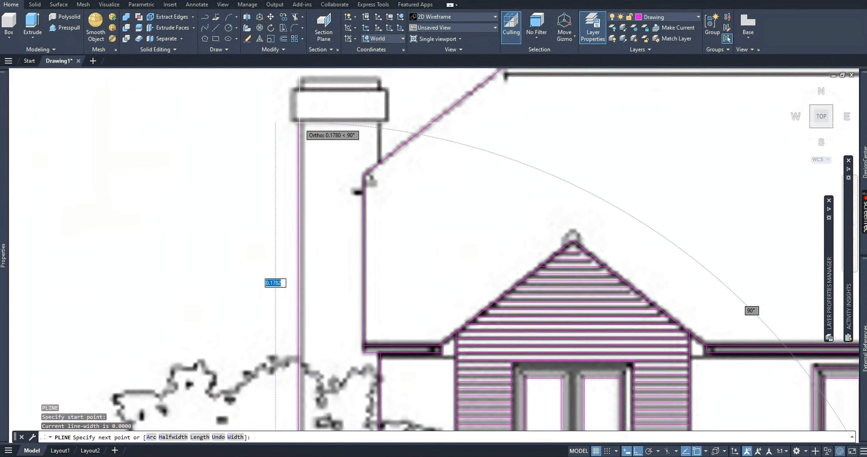
left_click(298, 120)
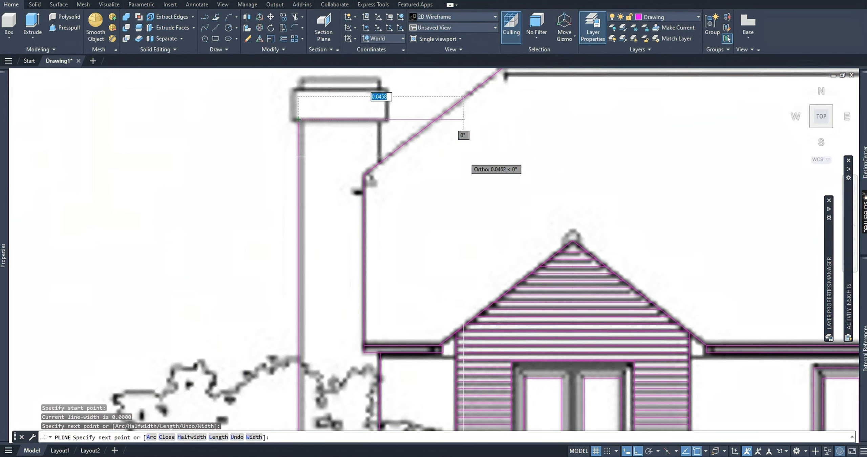
left_click(379, 119)
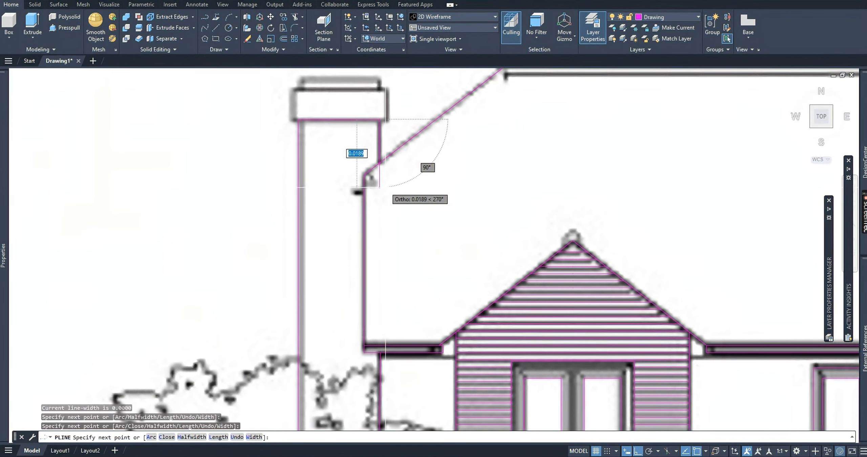
left_click(386, 189)
key("Escape")
Stretch the first-floor line's left endpoint from the house wall to the chimney's outer edge.
middle_click_drag(397, 355, 425, 147)
scroll(427, 149, "down", 2)
left_click(420, 269)
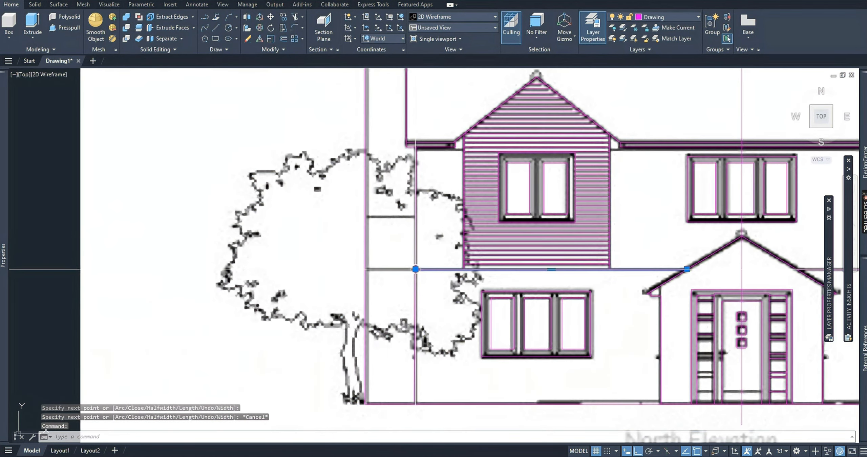
left_click(414, 269)
left_click(365, 269)
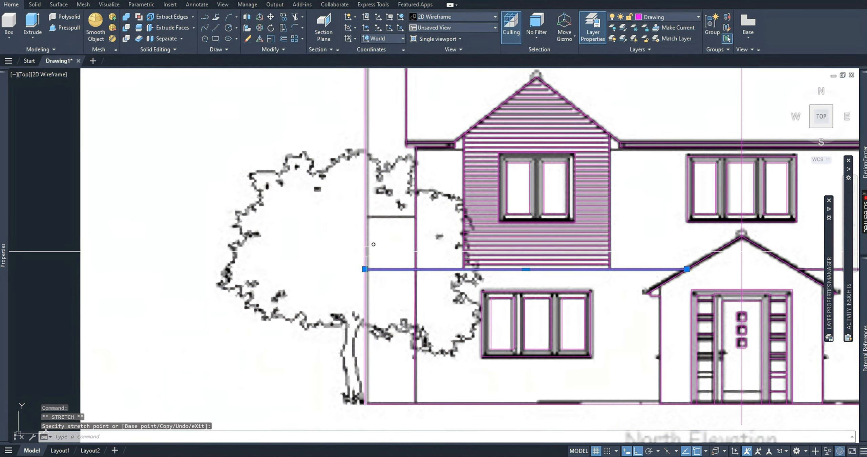
key("Escape")
Draw a horizontal polyline along the chimney's line above first-floor level, running past both the outer edge and the house wall.
type("pl")
key("Return")
left_click(354, 217)
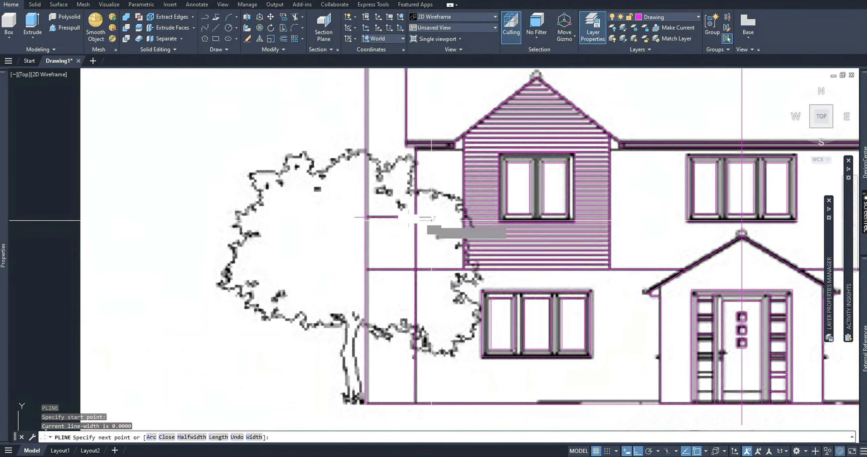
left_click(431, 217)
key("Escape")
key("Escape")
Stretch the new horizontal line's endpoints to end exactly on the chimney's outer edge and the house wall.
left_click(430, 217)
left_click(431, 217)
left_click(416, 217)
key("Escape")
key("Escape")
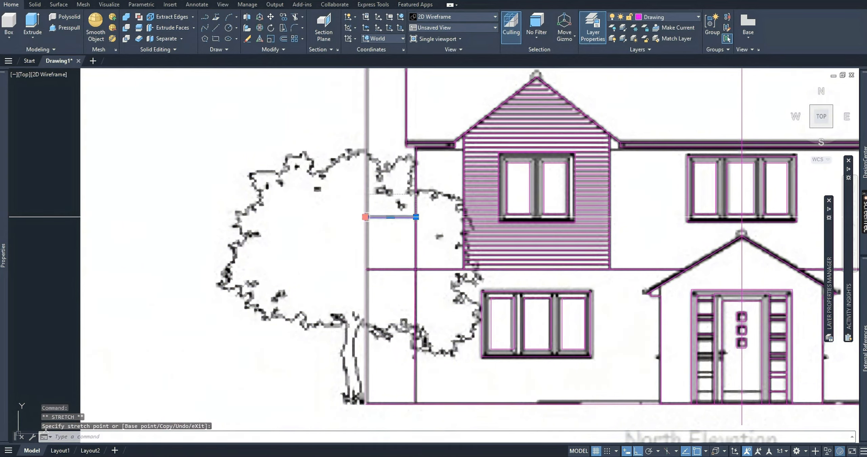
Draw a rectangle about 0.028 wide by 0.0083 high over the wide band of the chimney cap.
scroll(374, 261, "down", 4)
scroll(373, 261, "up", 4)
scroll(359, 173, "up", 4)
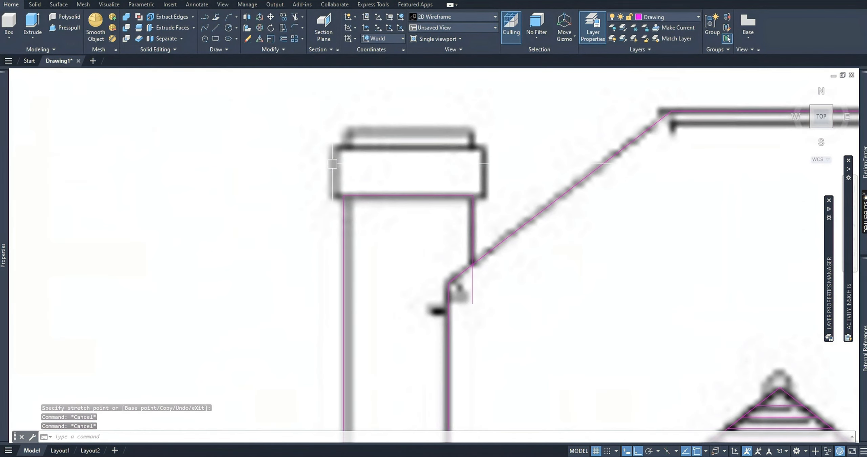
type("rec")
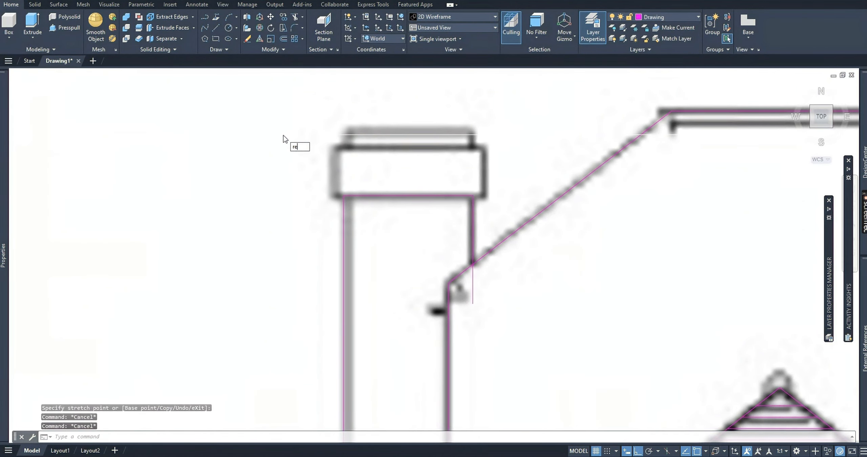
key("Return")
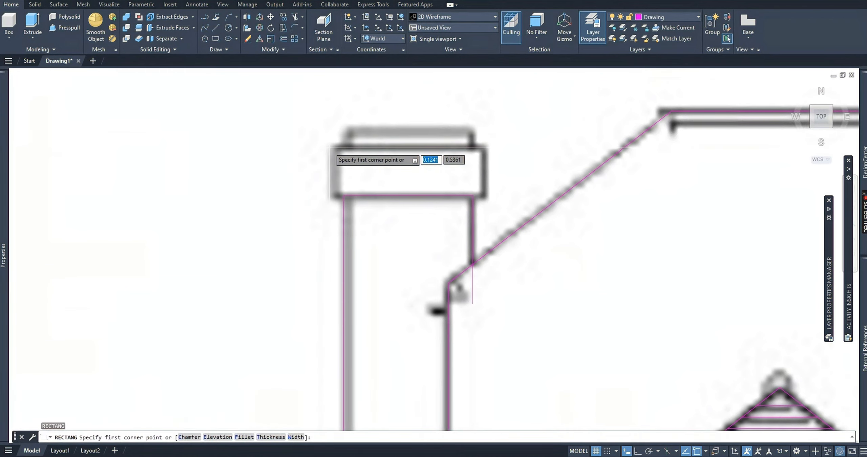
left_click(329, 148)
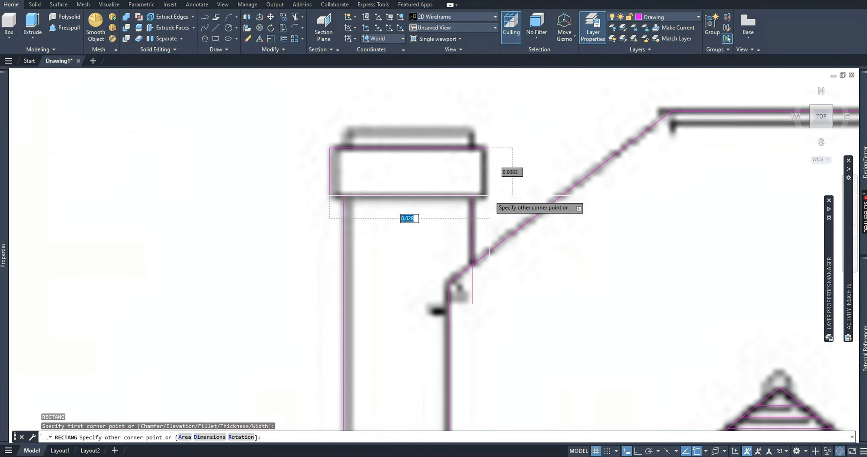
left_click(490, 195)
Move the cap rectangle slightly so its bottom edge lines up with the top line of the chimney stack.
scroll(390, 185, "up", 4)
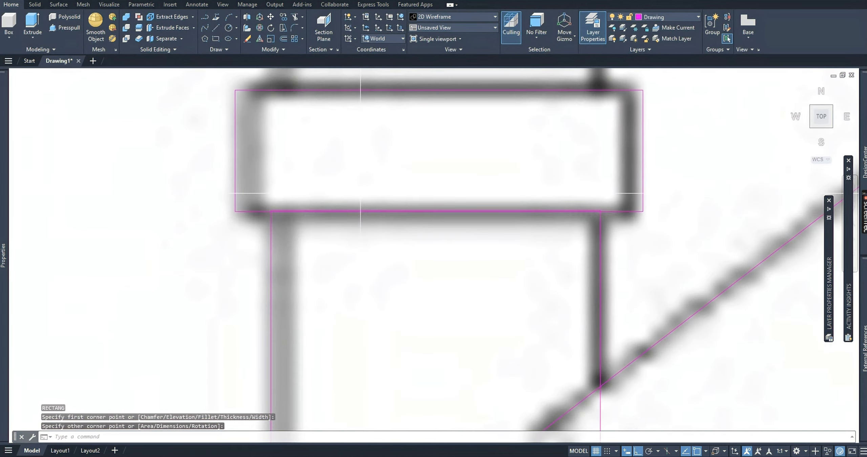
left_click(248, 212)
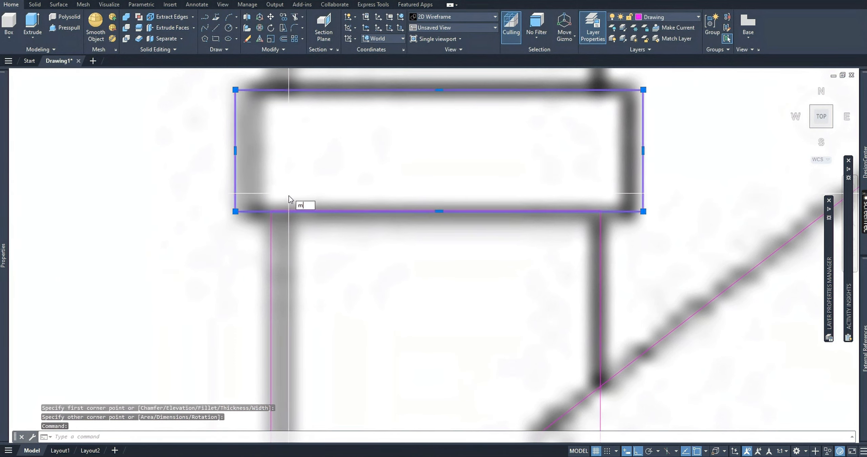
key("Return")
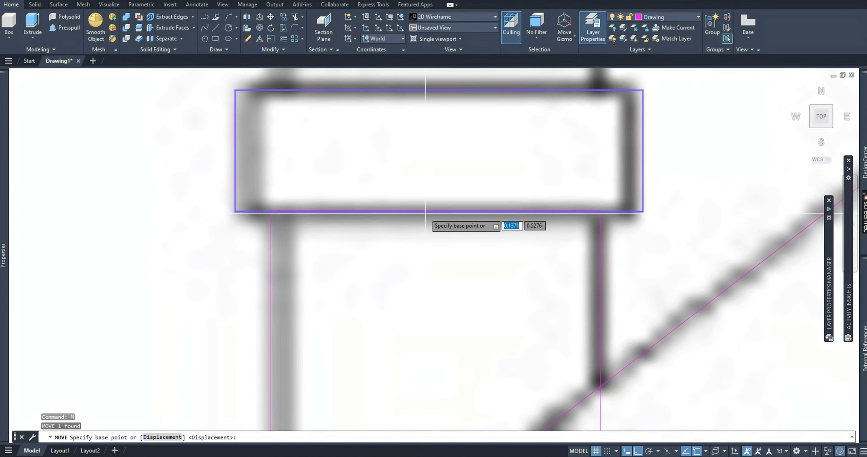
scroll(437, 214, "up", 4)
left_click(450, 205)
left_click(451, 202)
scroll(457, 216, "down", 4)
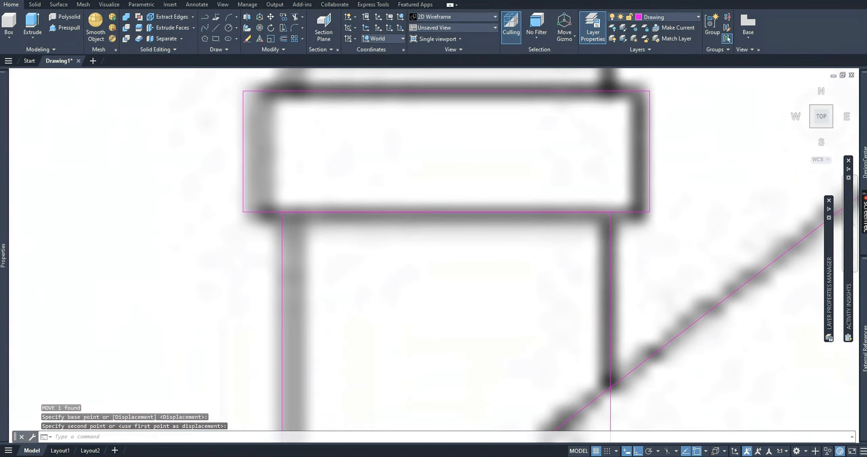
Copy the cap rectangle straight up to just above the chimney cap.
scroll(450, 228, "down", 4)
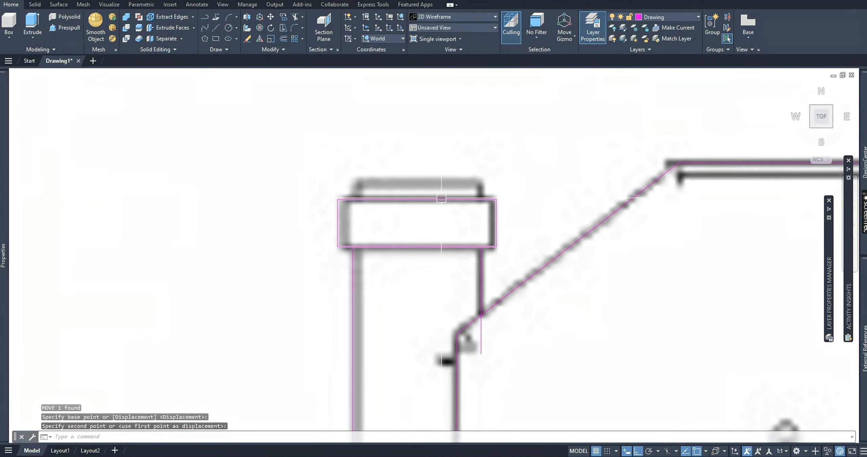
type("CO")
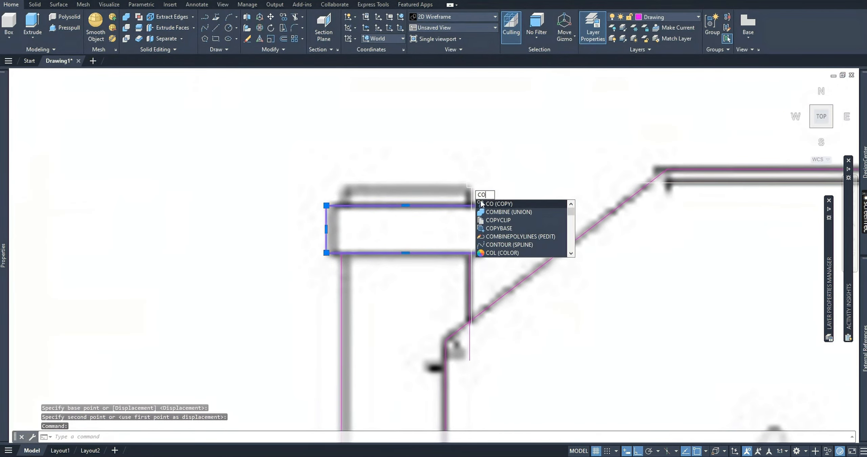
key("Return")
left_click(523, 242)
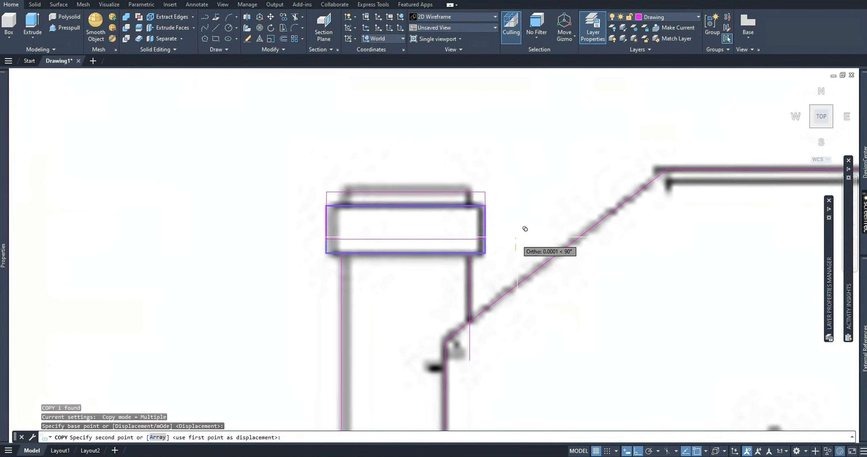
left_click(524, 187)
key("Escape")
Move the copied rectangle down so its bottom edge meets the top edge of the cap rectangle.
left_click(426, 195)
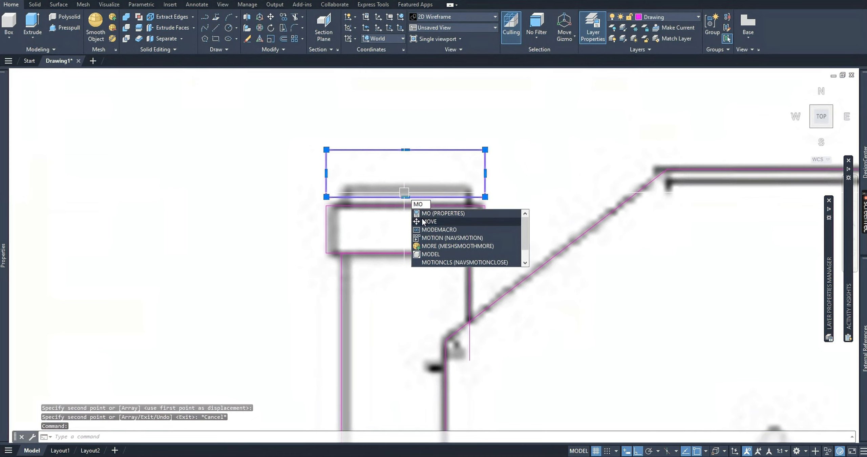
left_click(424, 221)
left_click(406, 197)
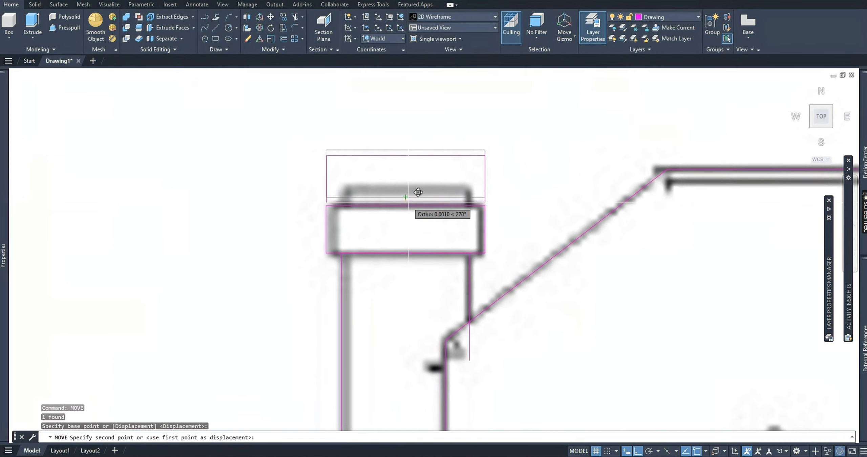
left_click(407, 205)
Stretch the copied rectangle's top and side edges inward to match the narrow course above the chimney cap.
left_click(412, 158)
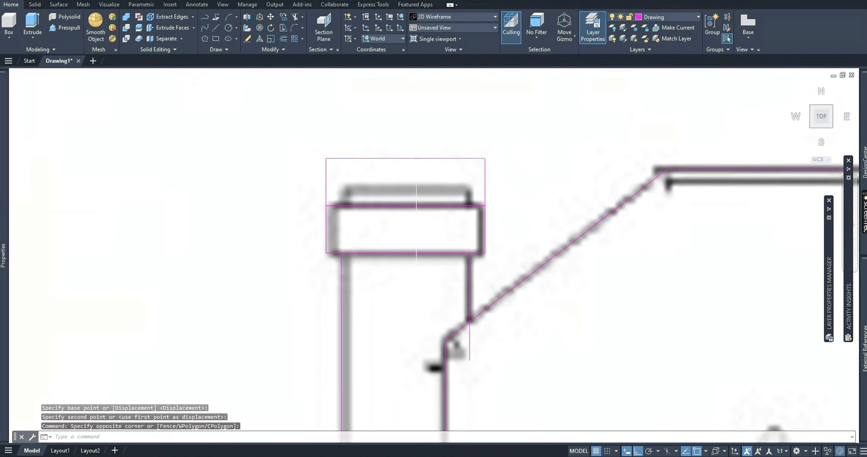
left_click(405, 158)
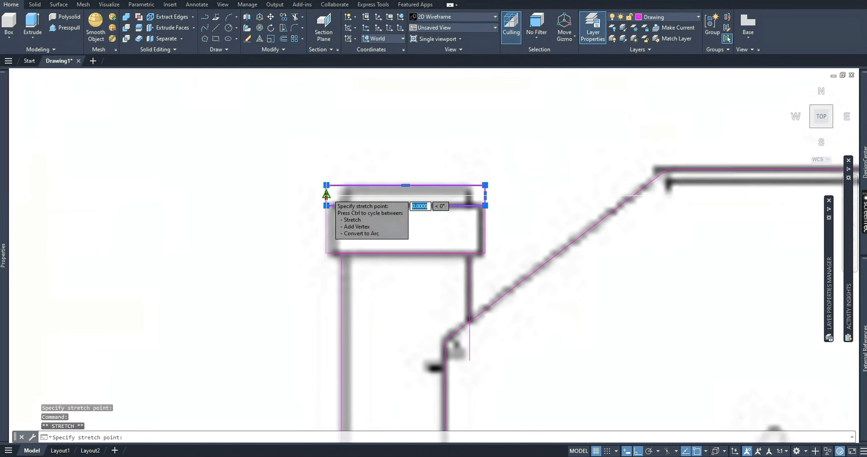
left_click(325, 196)
left_click(341, 195)
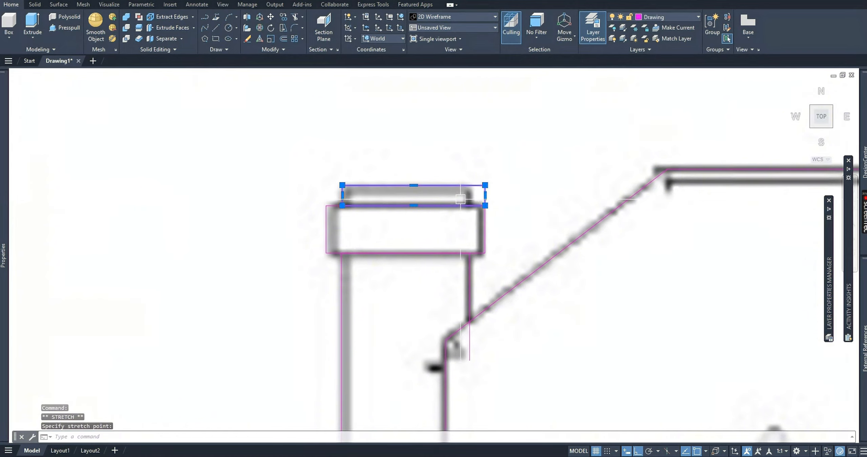
left_click(485, 196)
left_click(471, 196)
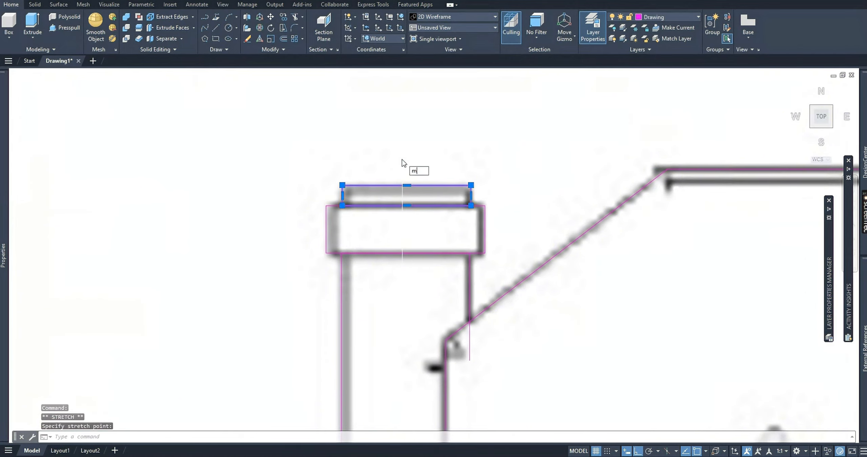
Move the narrow top rectangle straight up, clear of the chimney cap.
key("Return")
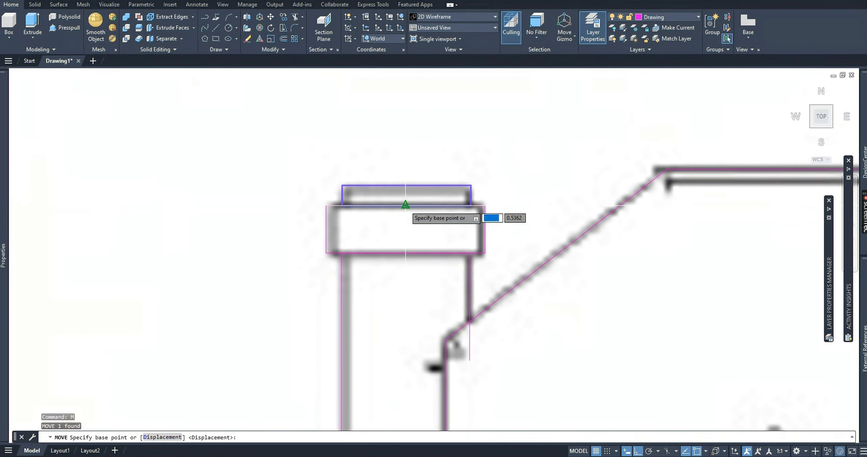
left_click(406, 205)
left_click(426, 141)
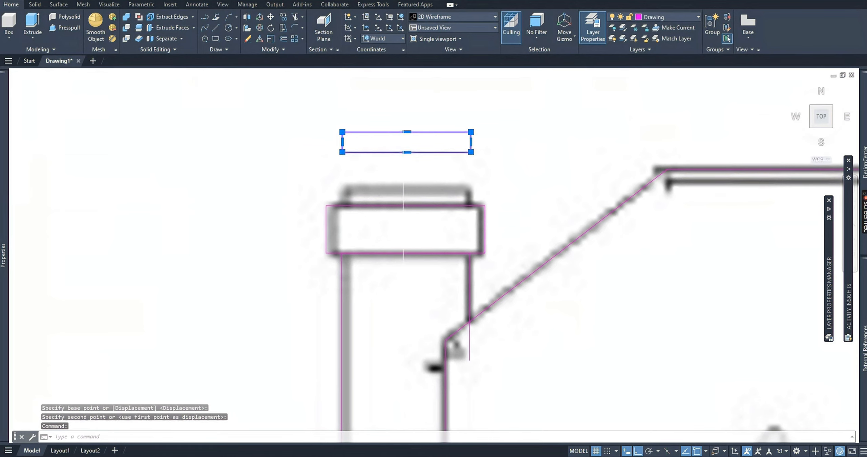
Move the narrow rectangle down from its bottom midpoint onto the middle of the cap rectangle's top edge.
type("M")
key("Return")
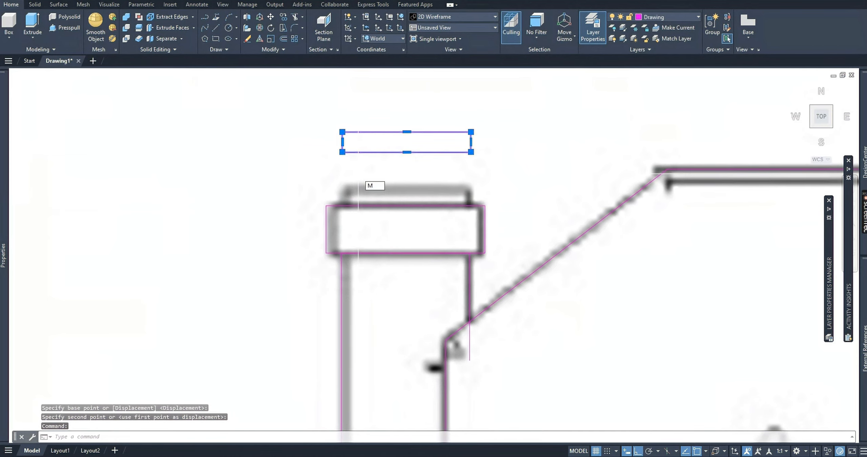
left_click(407, 152)
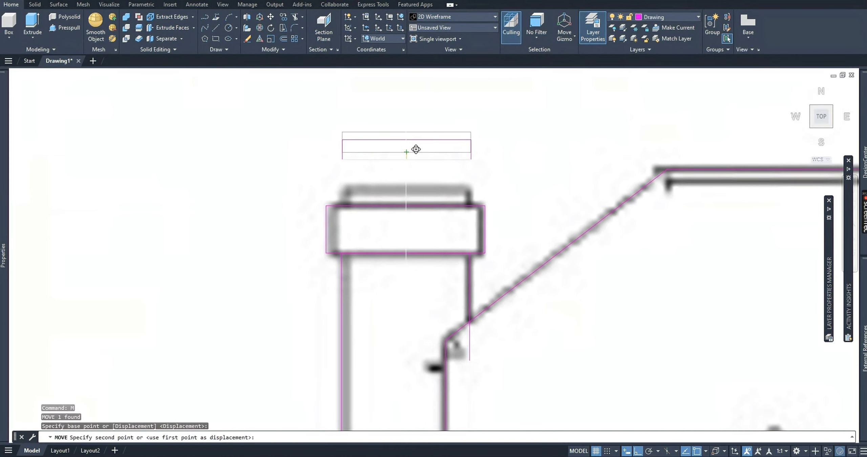
left_click(419, 197)
Erase the vertical centre construction line running through the North Elevation.
scroll(517, 215, "down", 5)
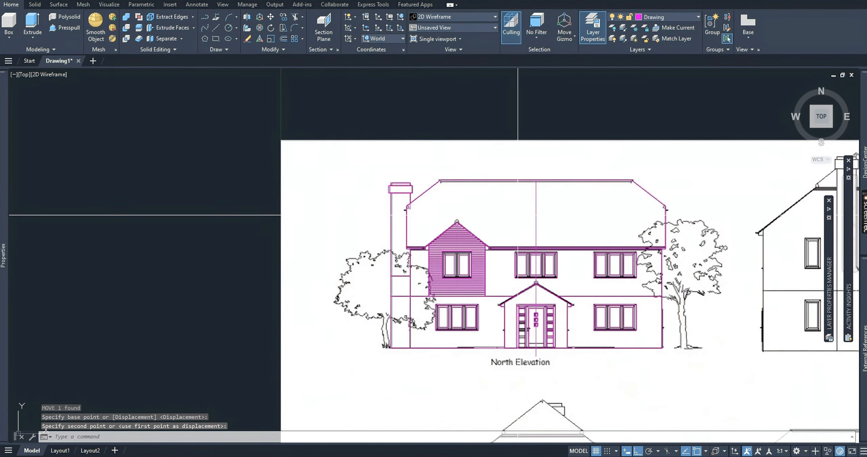
middle_click_drag(457, 206, 407, 187)
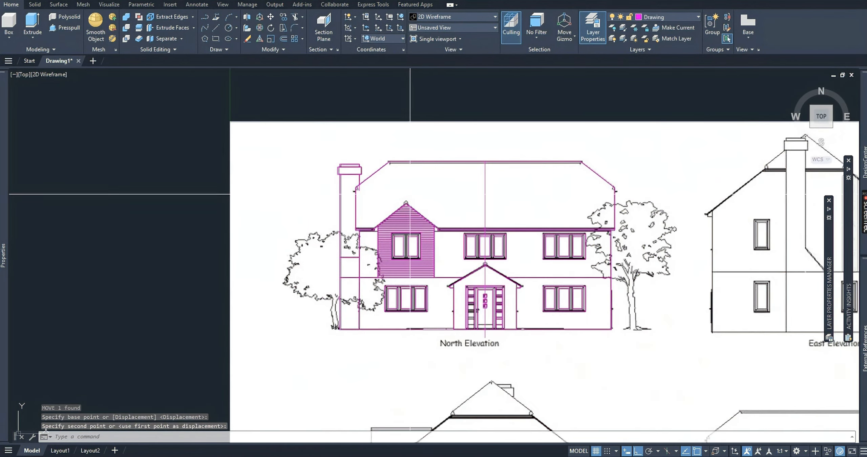
middle_click_drag(478, 251, 442, 247)
left_click(449, 205)
key("Delete")
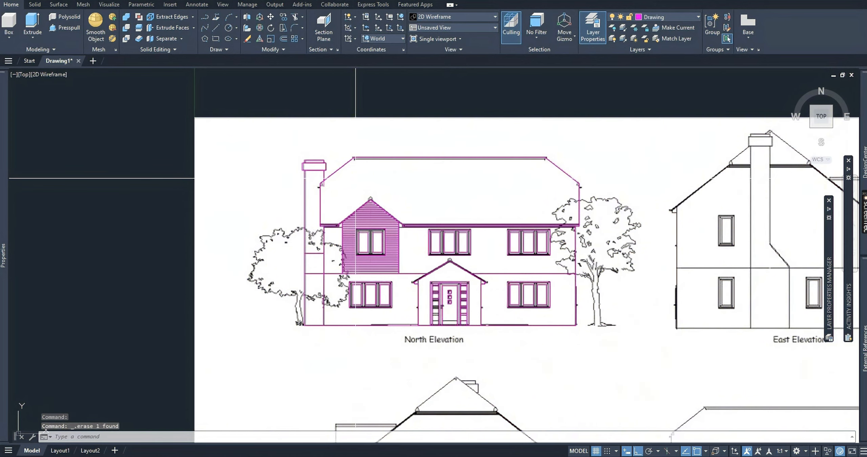
Freeze the Ref Drawing layer to leave only the traced North Elevation linework displayed.
middle_click_drag(423, 221, 401, 243)
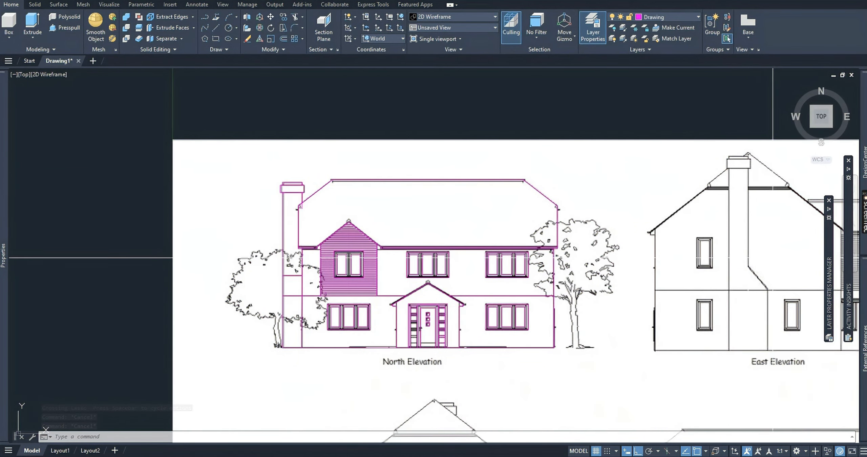
mouse_move(825, 241)
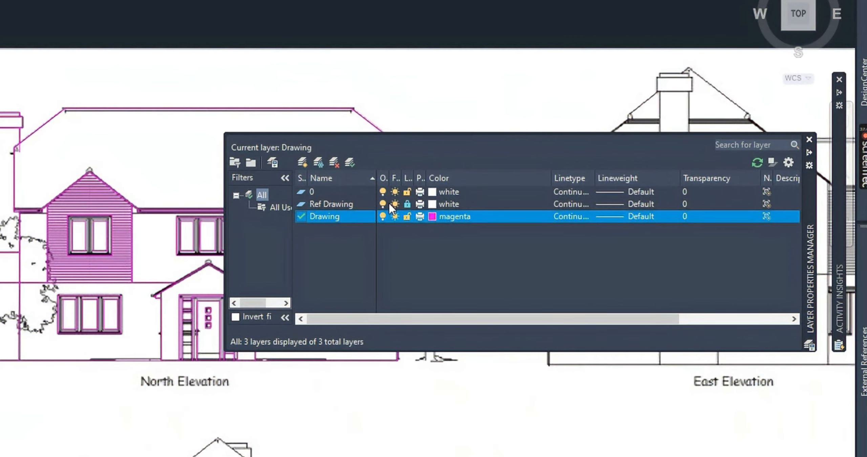
left_click(394, 204)
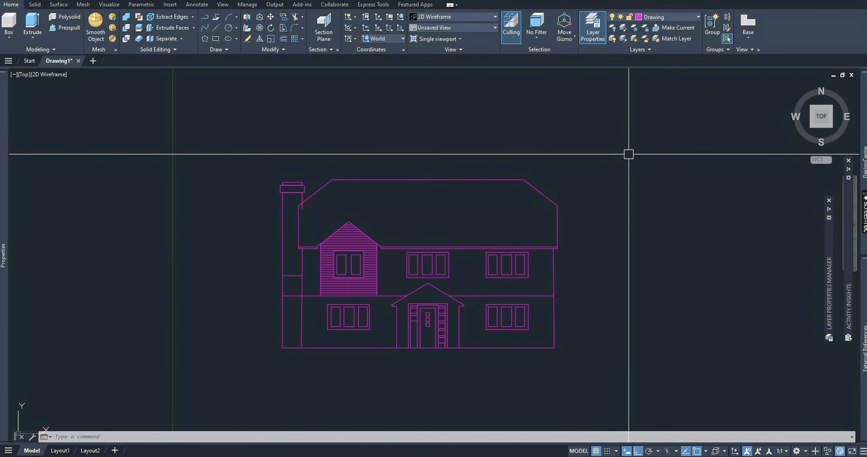
scroll(224, 287, "up", 2)
middle_click_drag(690, 285, 692, 289)
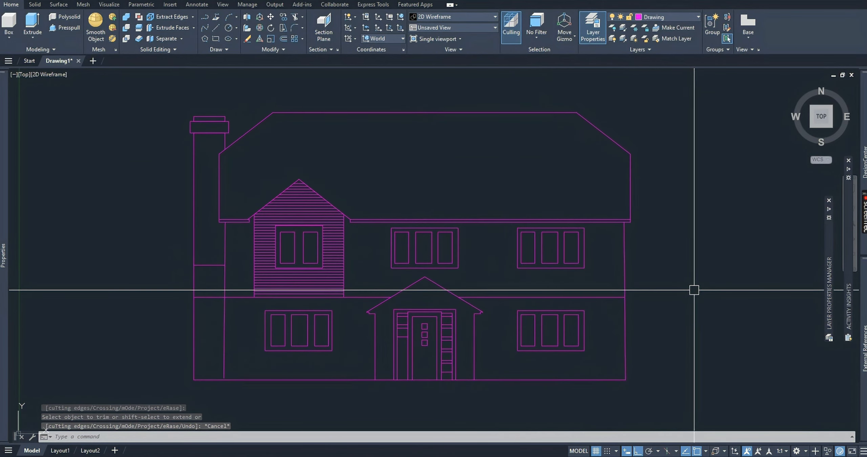